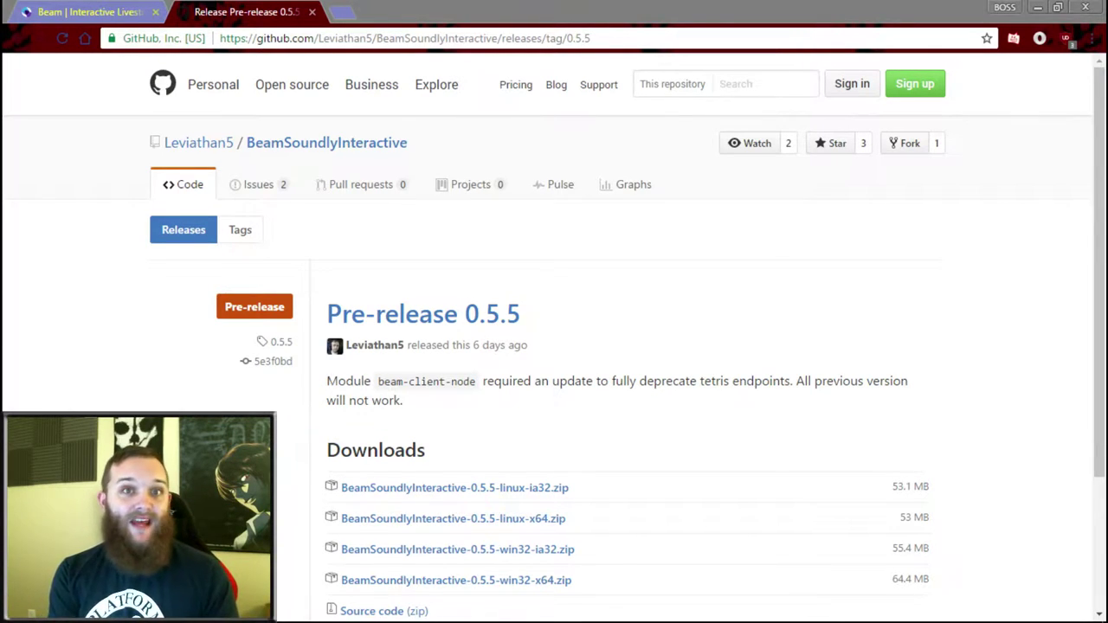
Download BeamSoundlyInteractive-0.5.5-win32-x64.zip from the 0.5.5 release's Downloads list
scroll(606, 312, "down", 2)
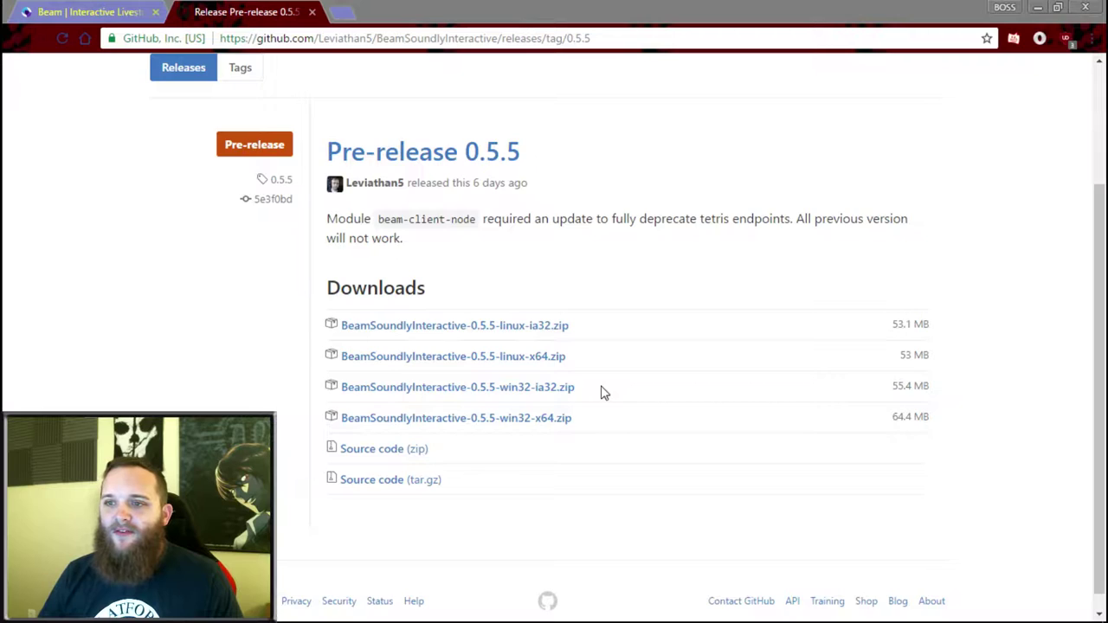
scroll(603, 392, "down", 1)
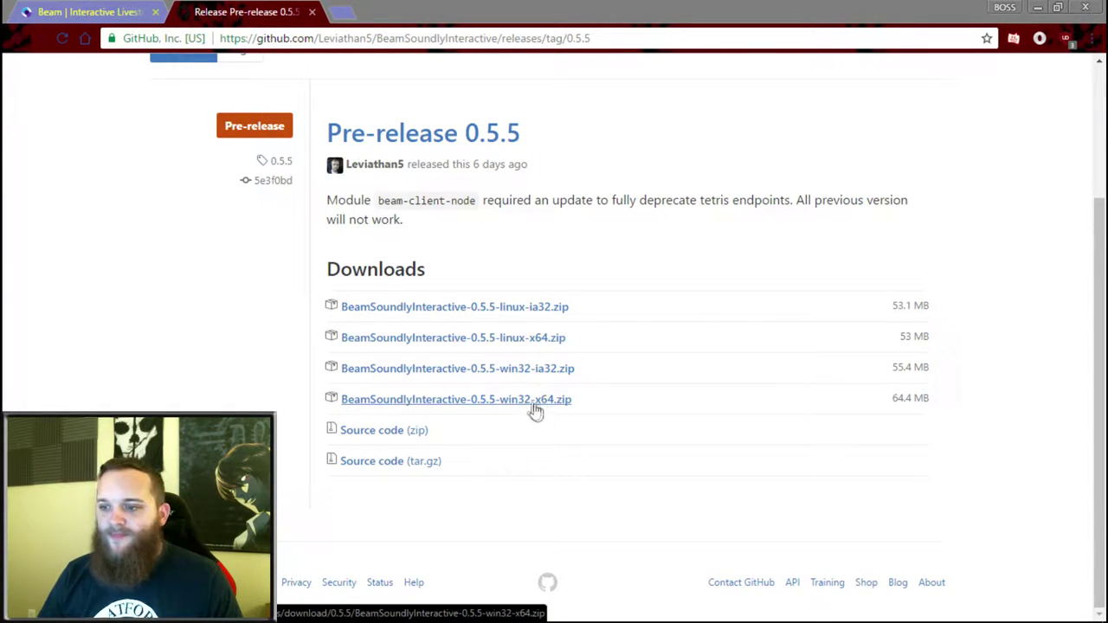
left_click(503, 404)
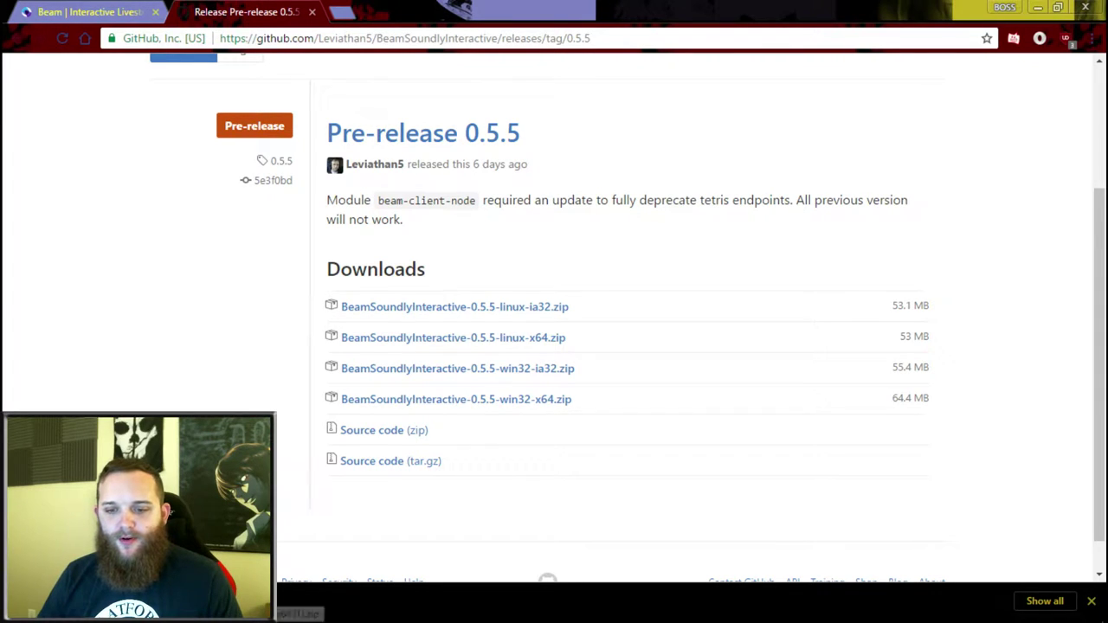
Extract the downloaded win32-x64 zip into its own named folder with 7-Zip
left_click(104, 601)
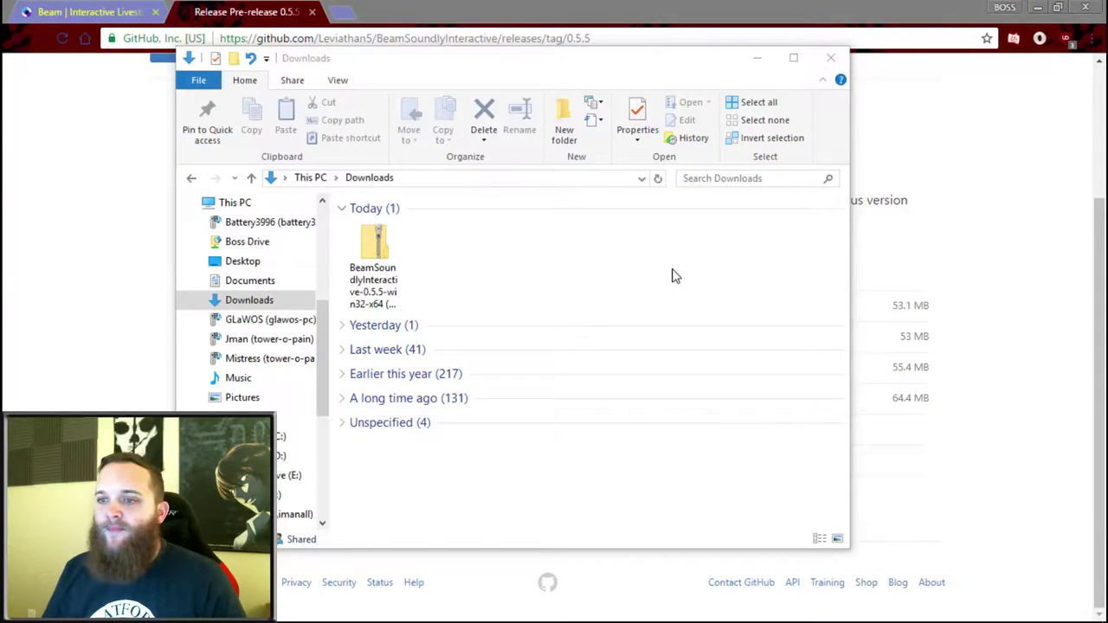
right_click(383, 256)
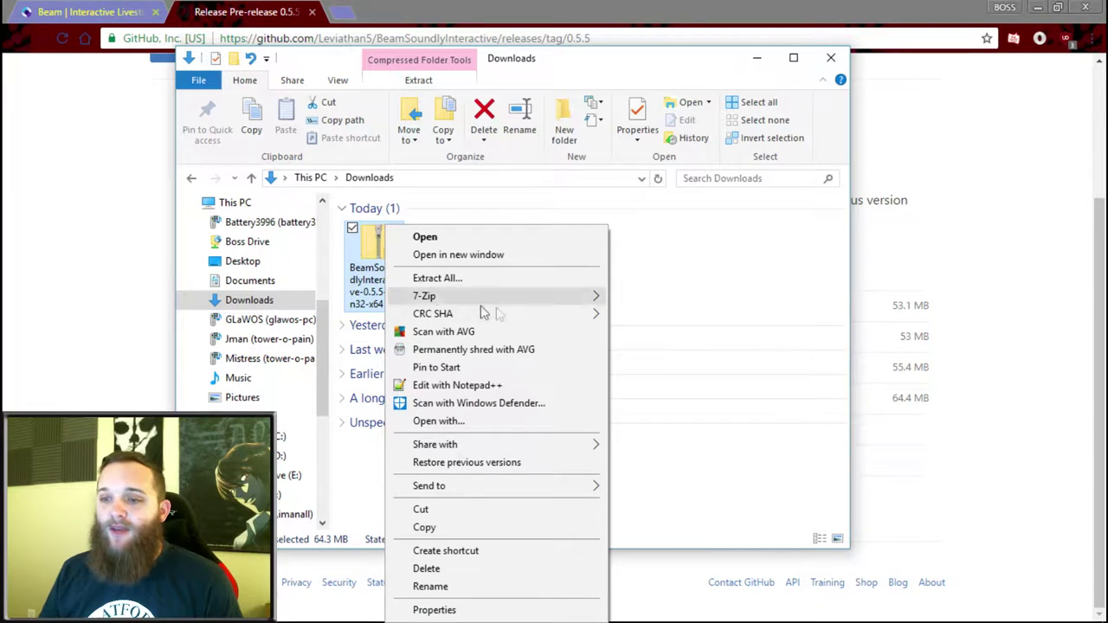
mouse_move(524, 297)
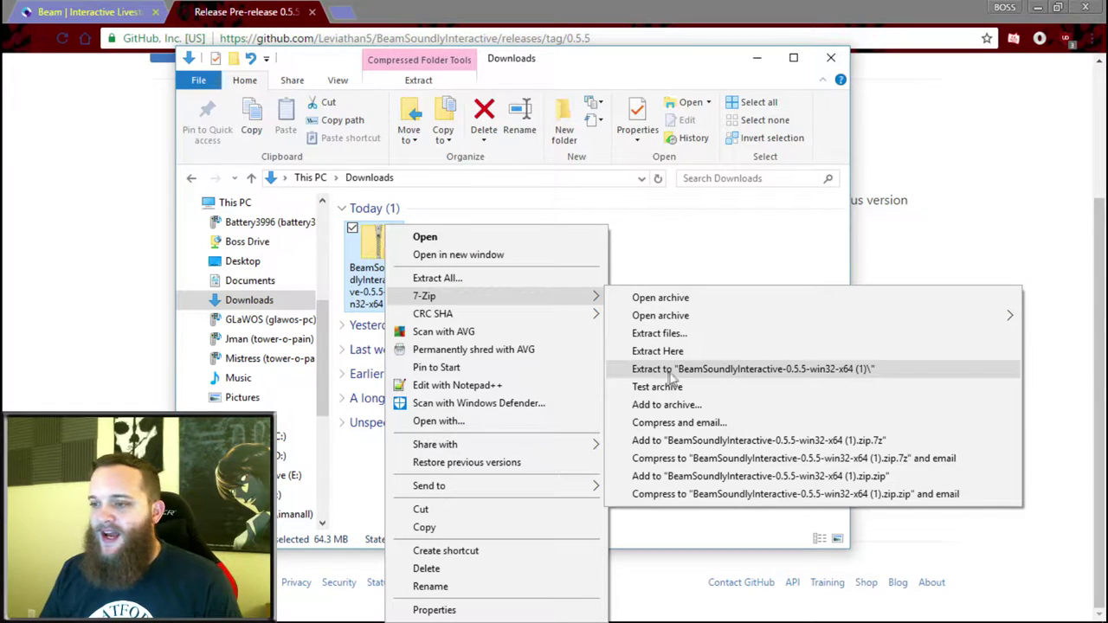
left_click(738, 370)
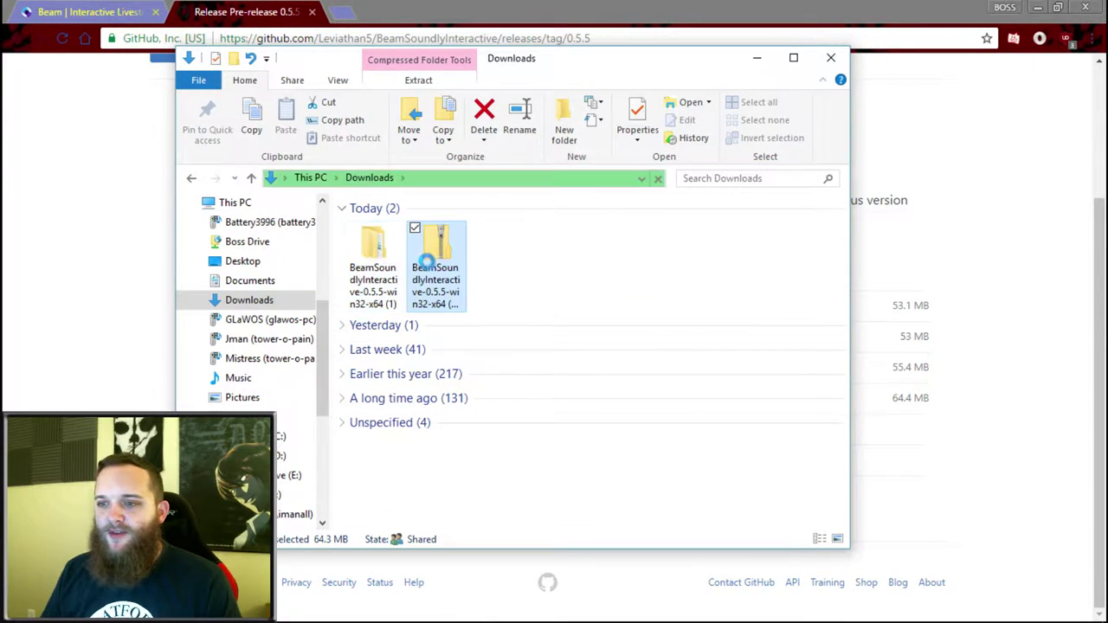
Launch BeamSoundlyInteractive.exe from the extracted win32-x64 subfolder
double_click(370, 273)
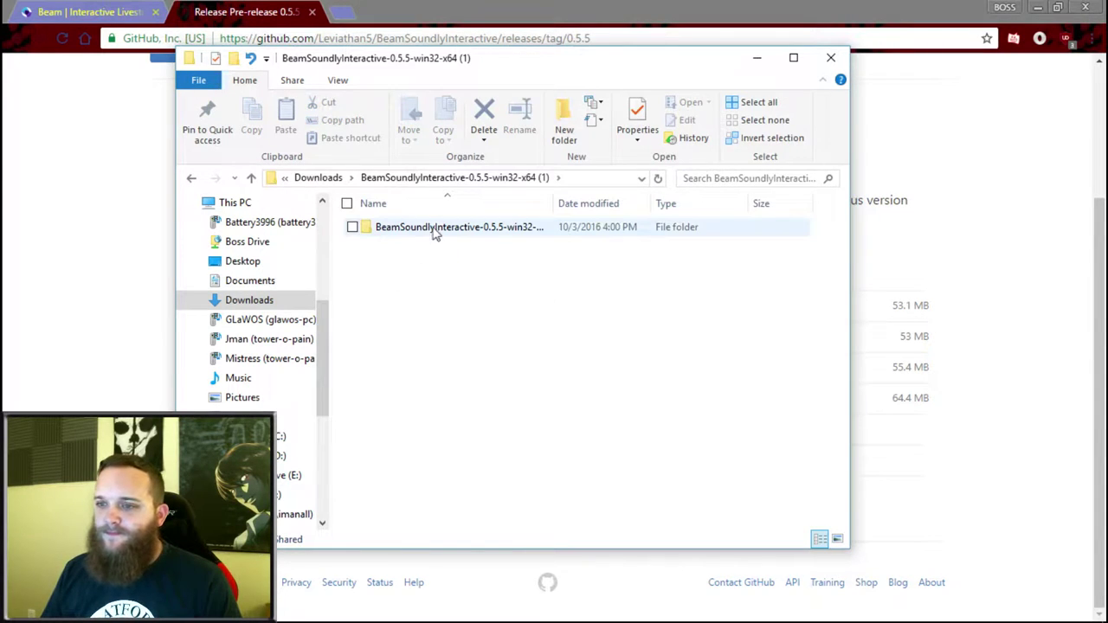
double_click(436, 228)
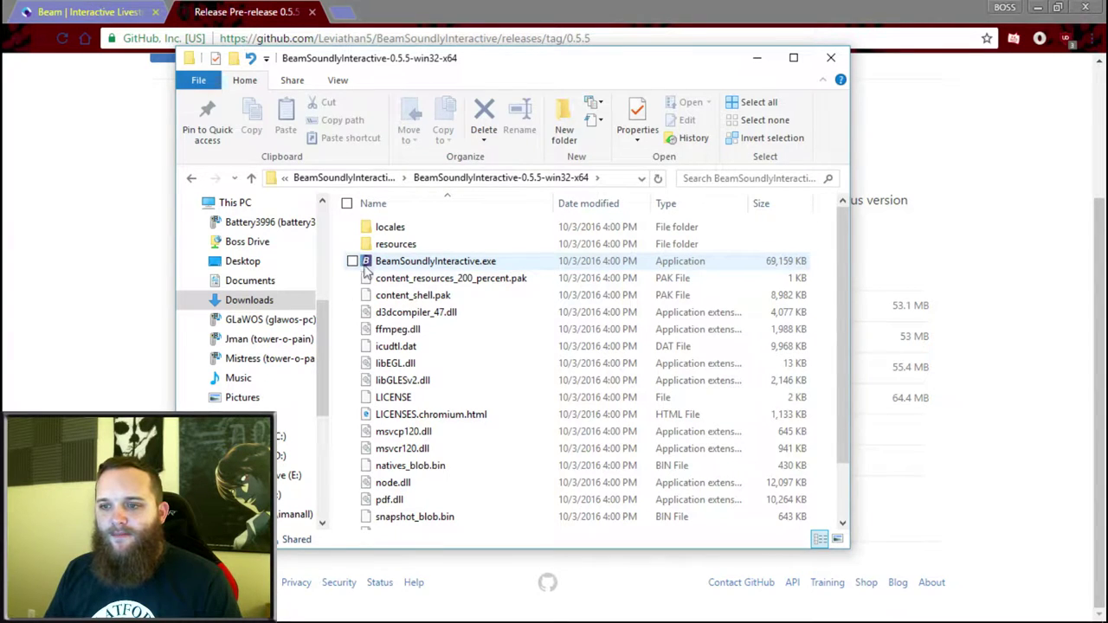
double_click(435, 267)
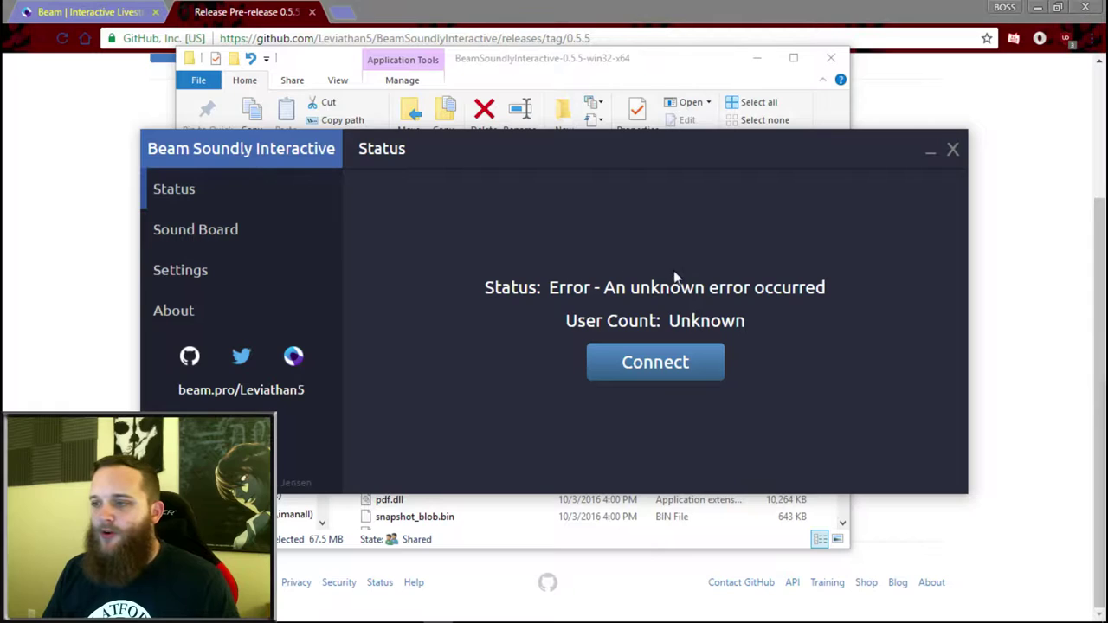
Connect to Beam, show the Sound Board, and open the rename box for the Ha! Gay! sound
left_click(643, 366)
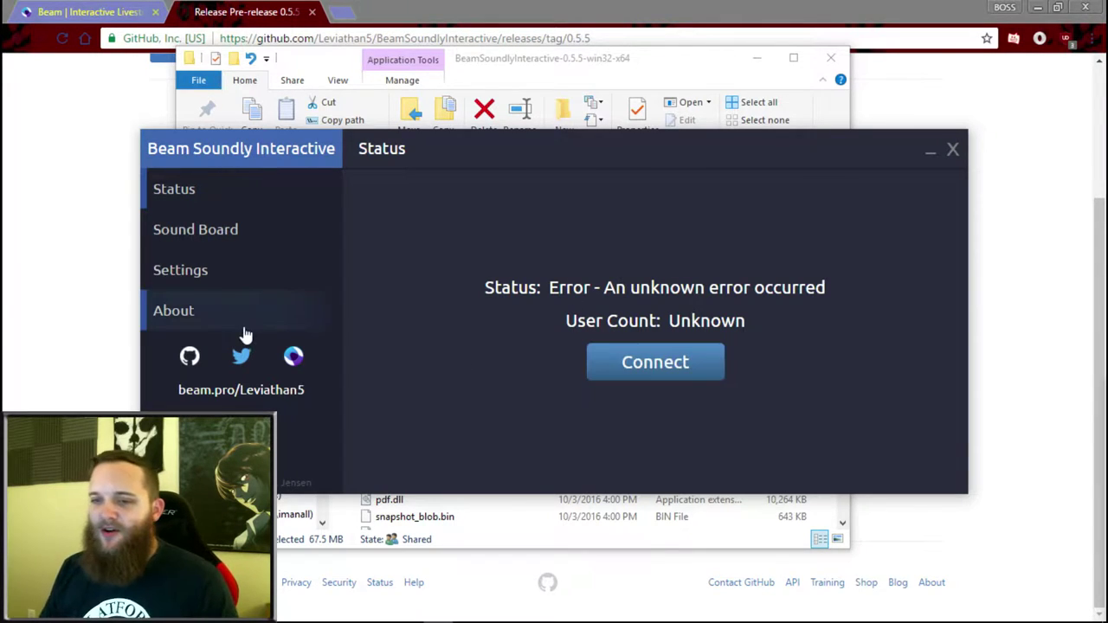
left_click(242, 238)
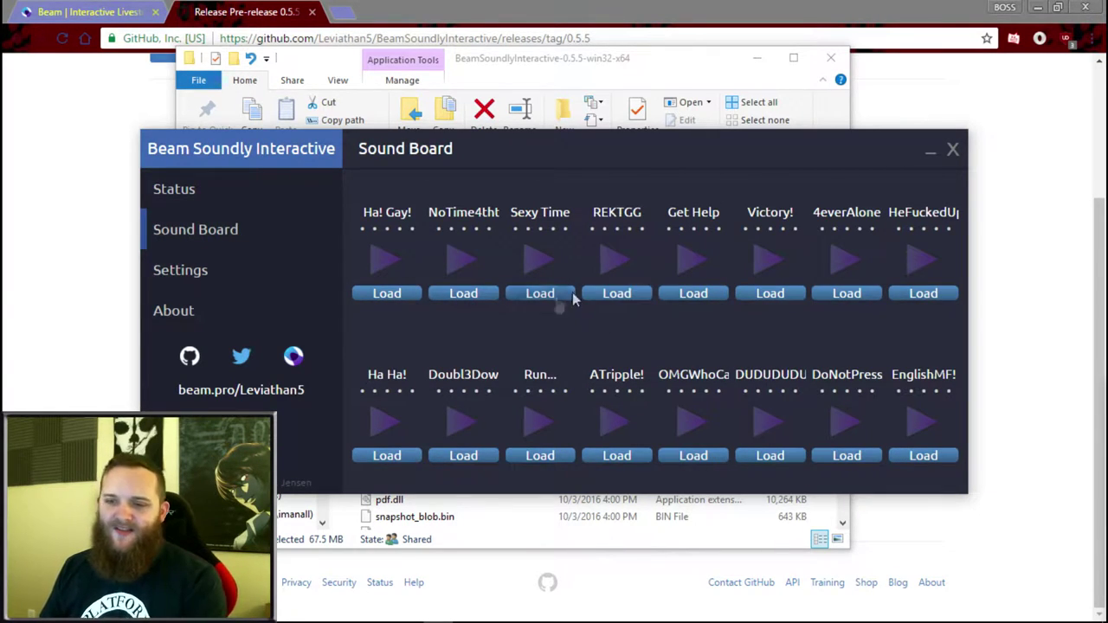
mouse_move(688, 388)
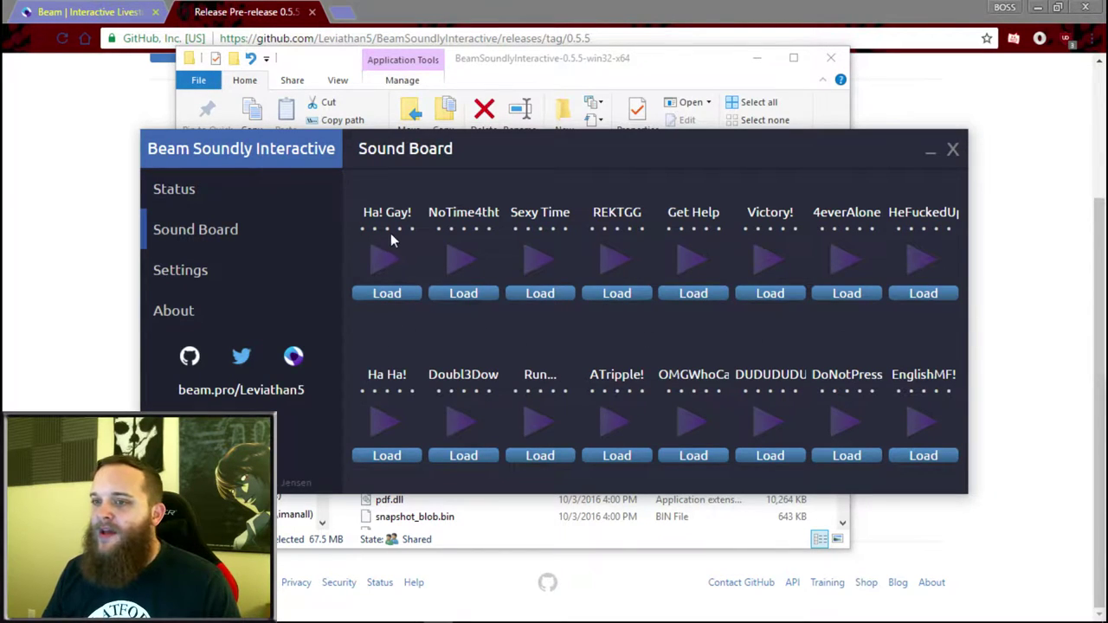
mouse_move(386, 217)
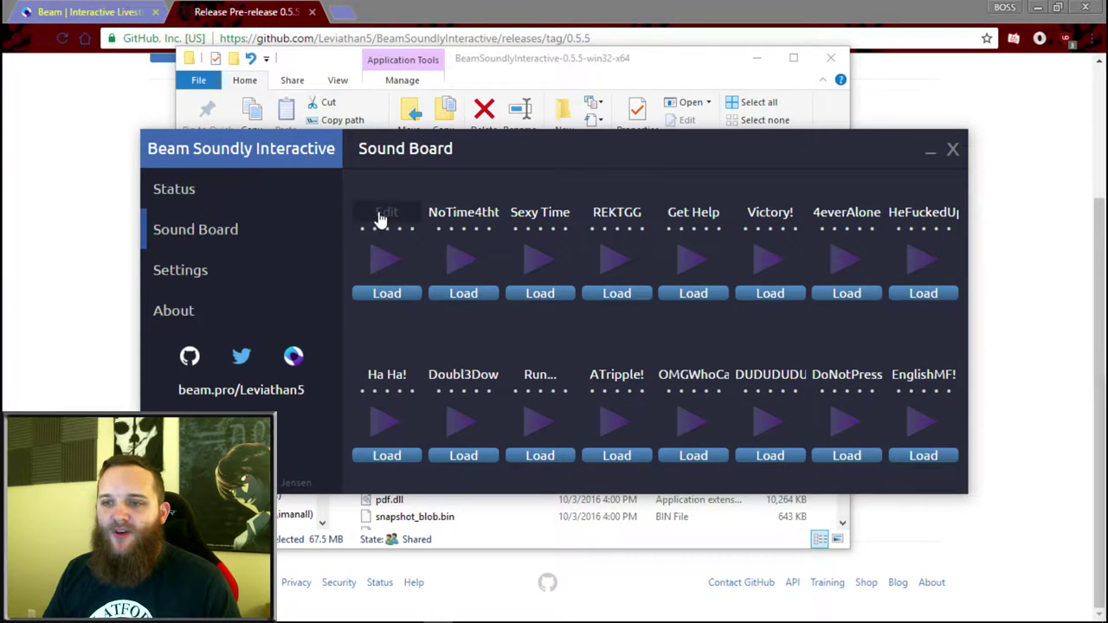
left_click(378, 214)
left_click(611, 350)
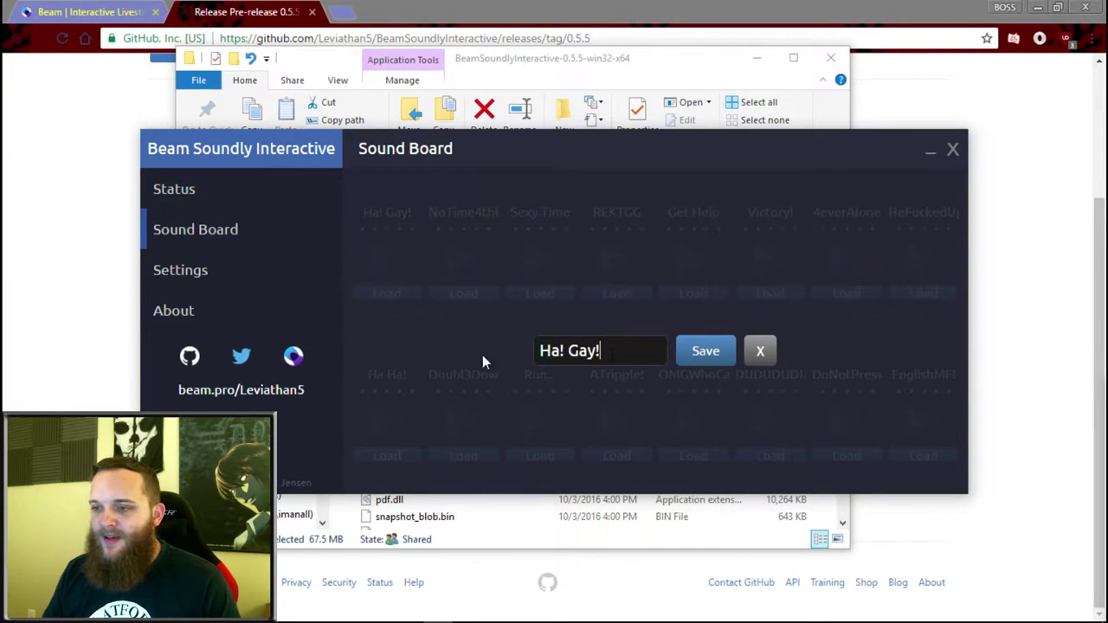
left_click(732, 355)
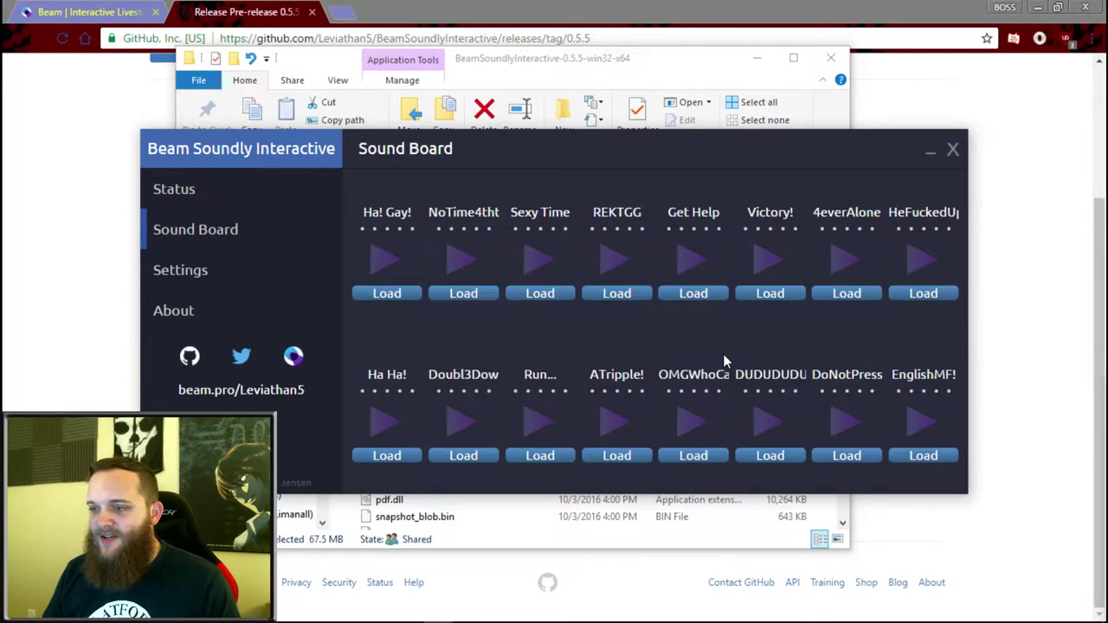
left_click(392, 296)
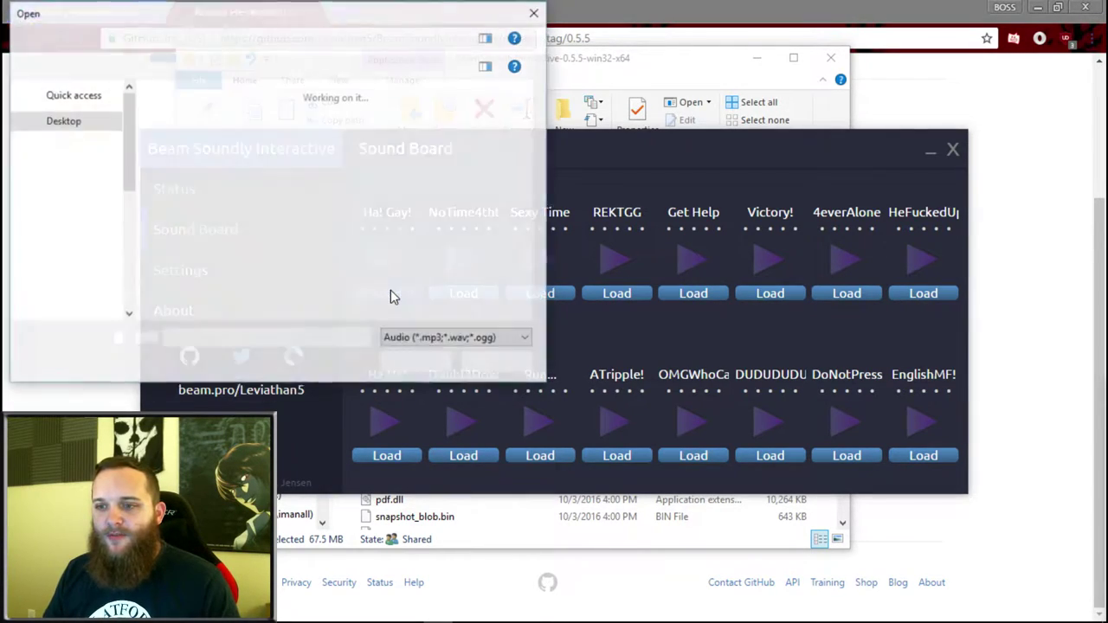
left_click_drag(281, 16, 511, 105)
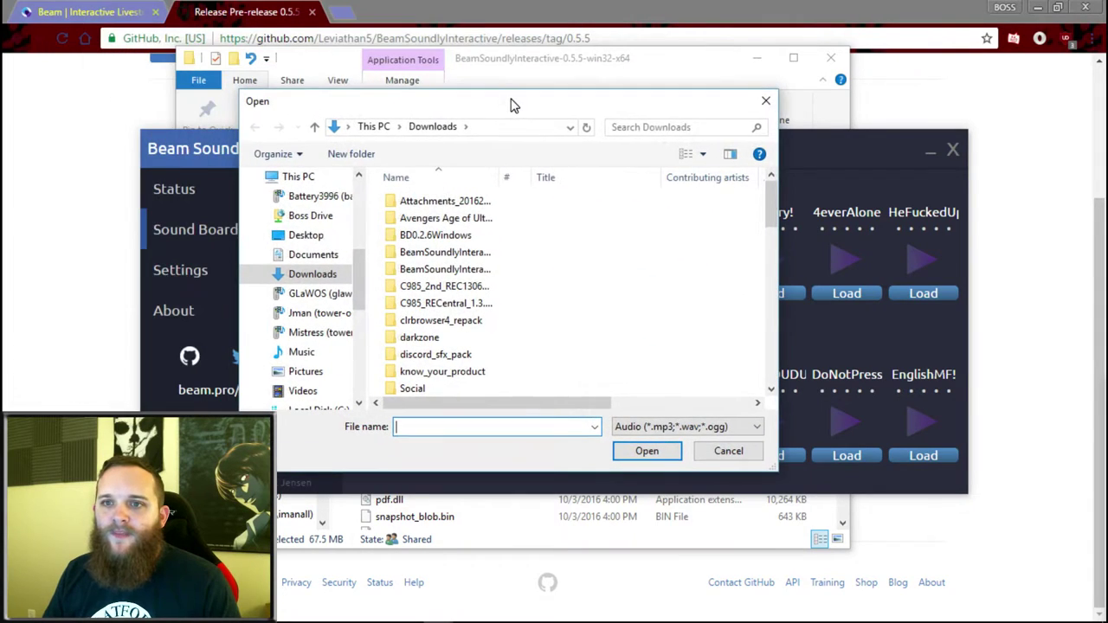
scroll(574, 259, "down", 6)
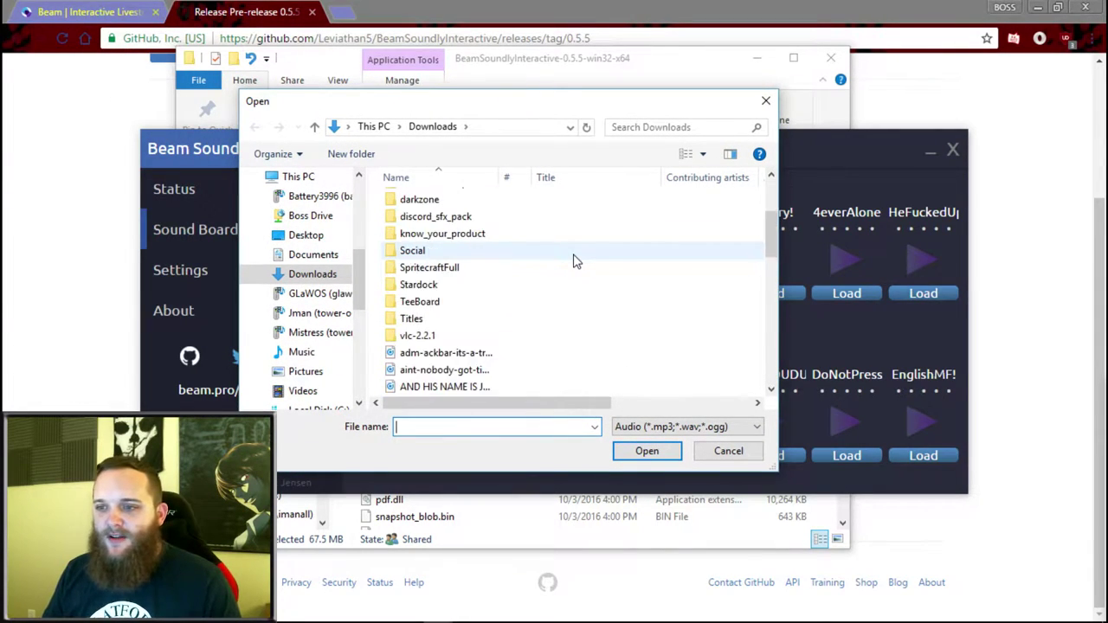
scroll(472, 290, "down", 5)
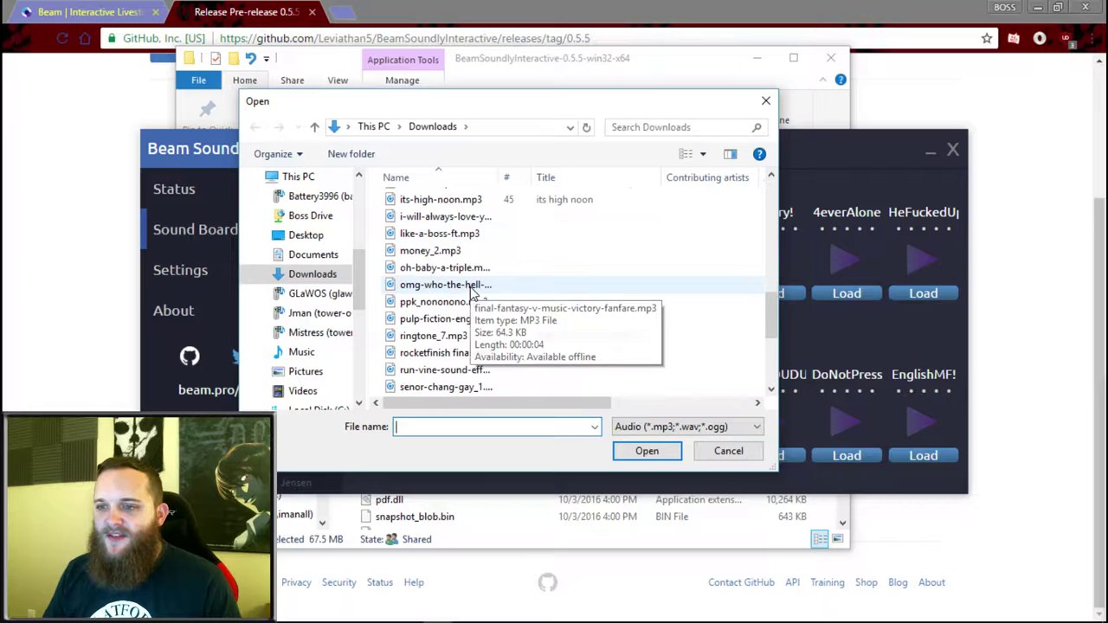
scroll(472, 290, "down", 2)
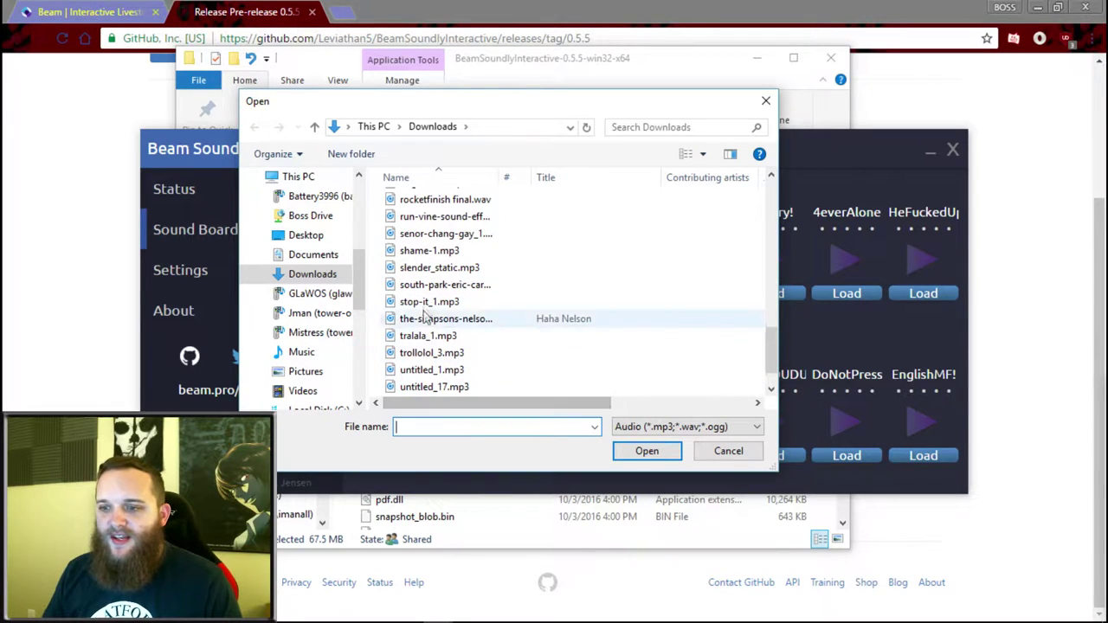
scroll(424, 251, "up", 1)
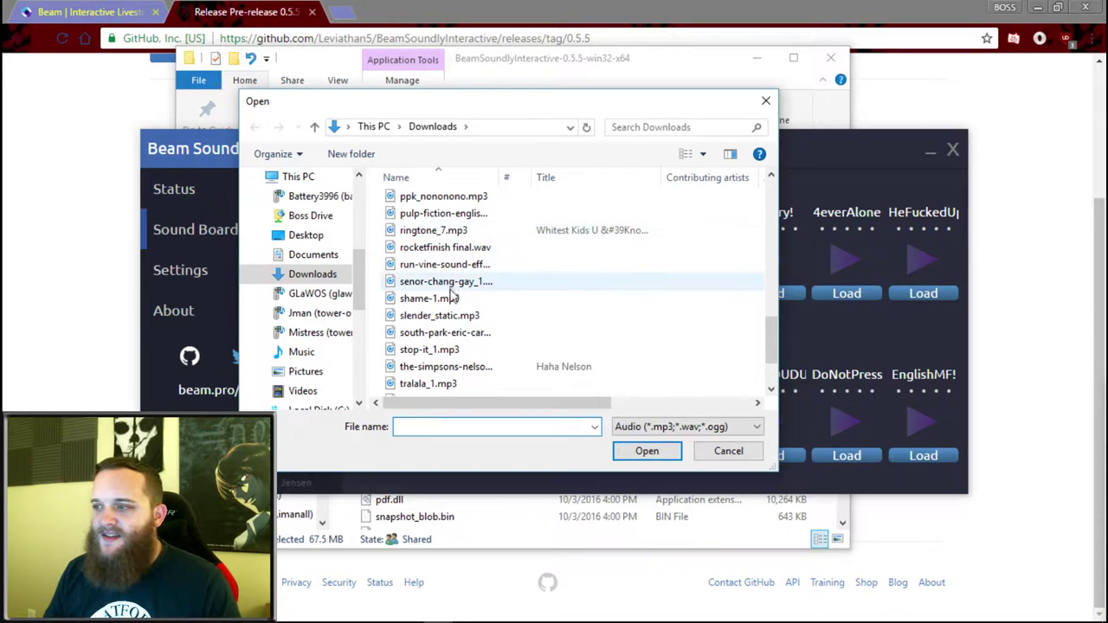
scroll(443, 320, "up", 1)
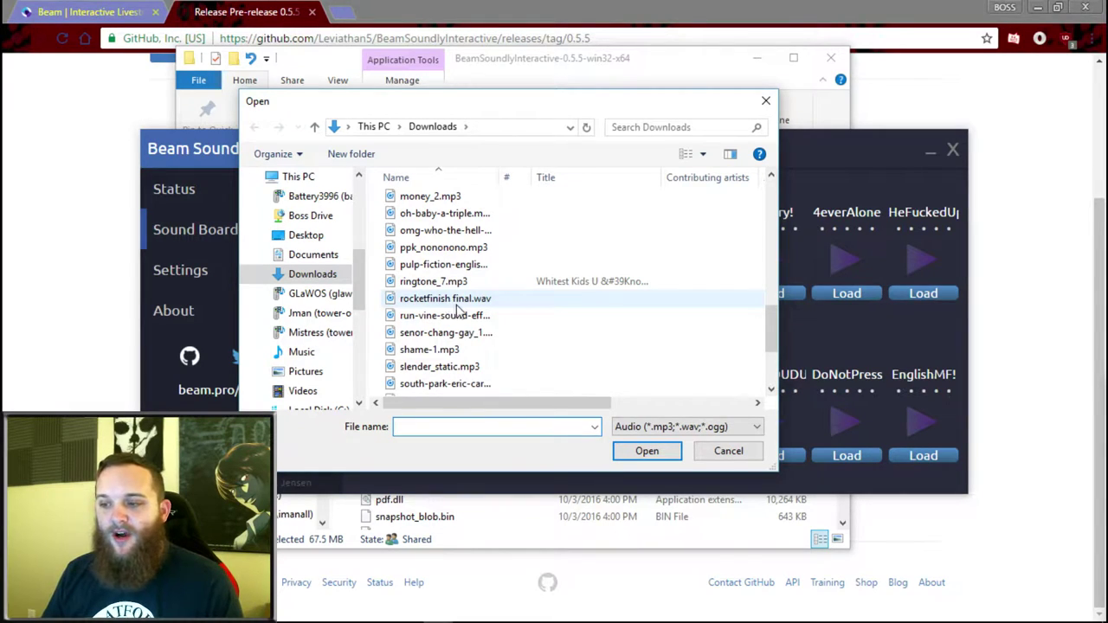
left_click(725, 450)
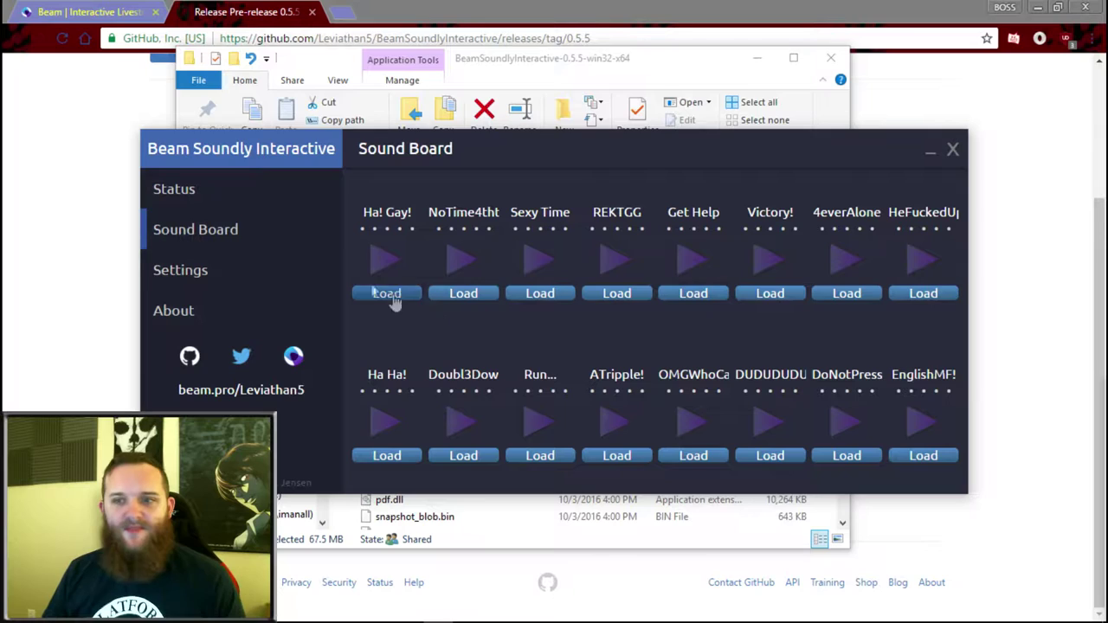
left_click(230, 280)
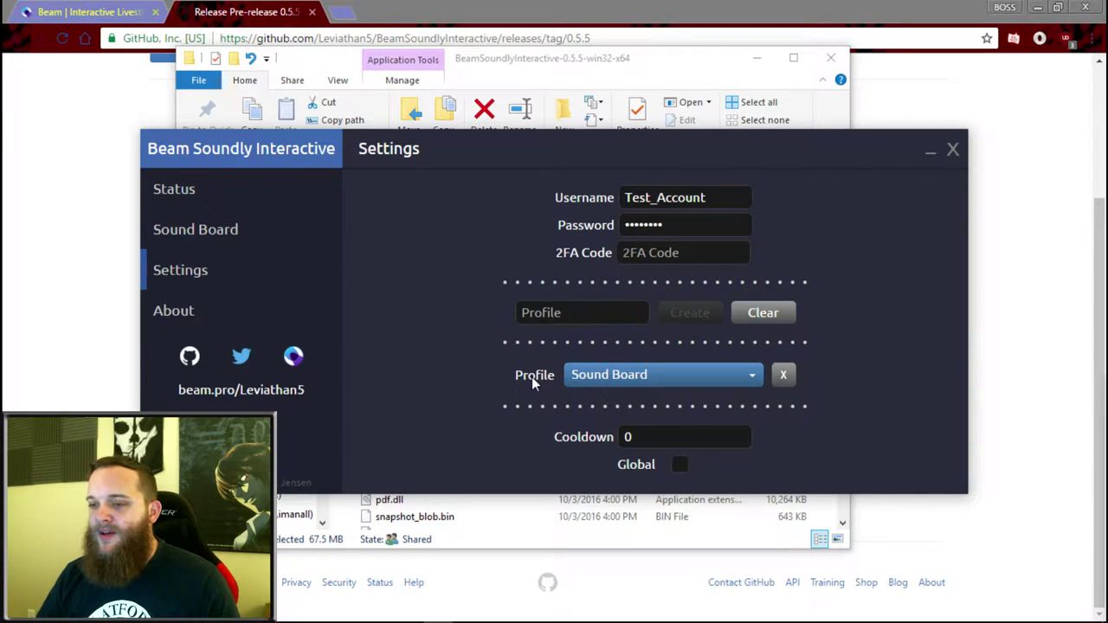
Switch the profile to Default and back to Sound Board, then enable Global cooldown
left_click(604, 382)
left_click(633, 402)
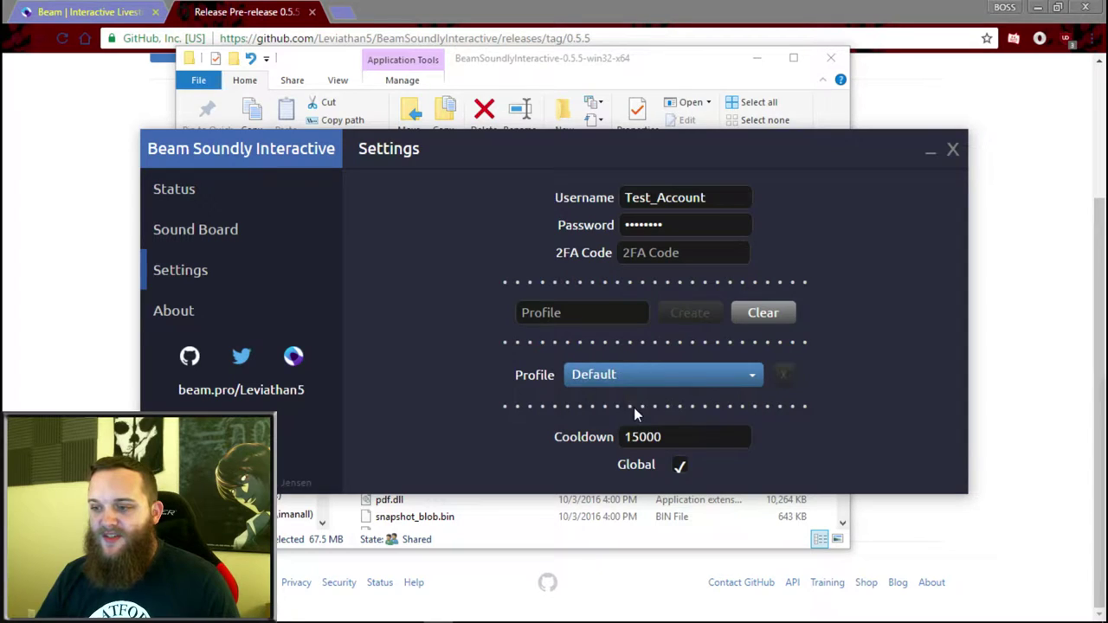
left_click(641, 386)
left_click(605, 421)
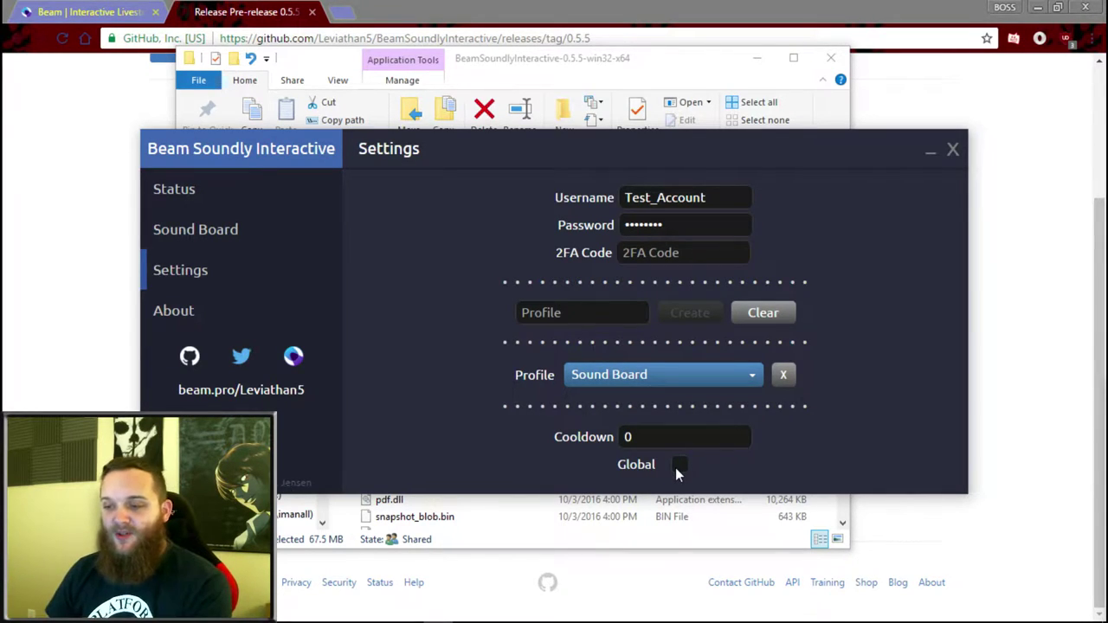
left_click(679, 465)
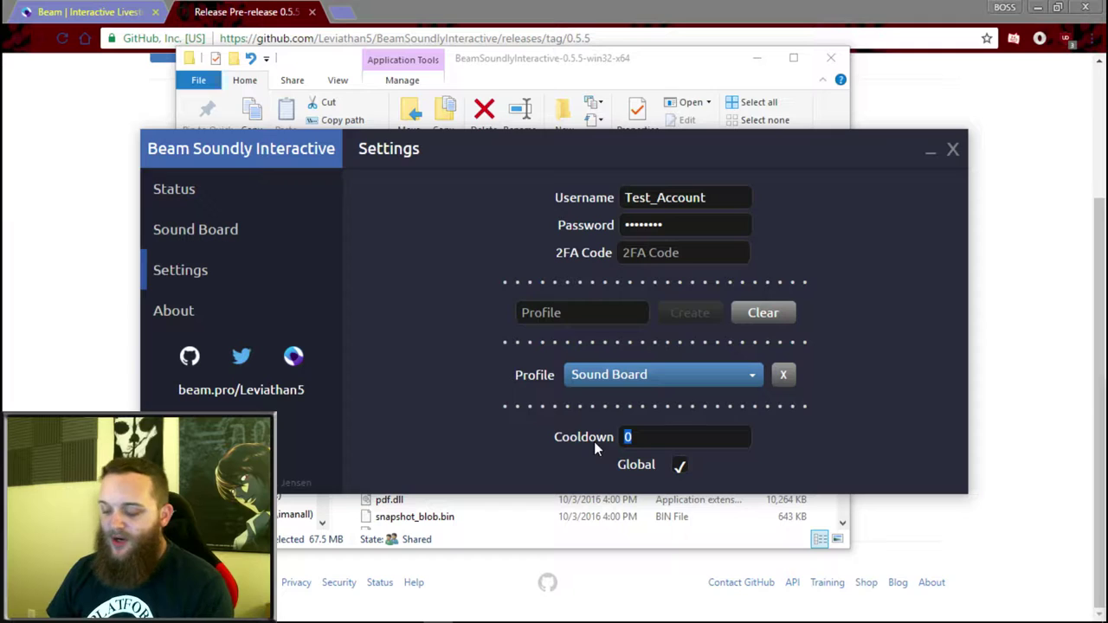
Enter a 15000 cooldown, then reset it to 0 and untick Global
type("15")
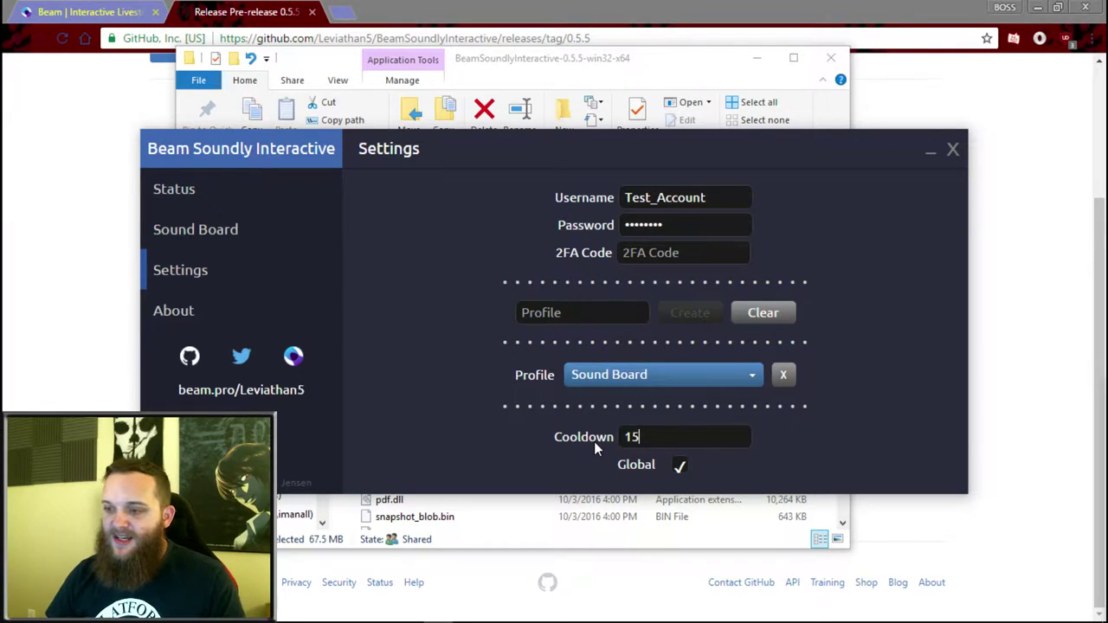
type("000")
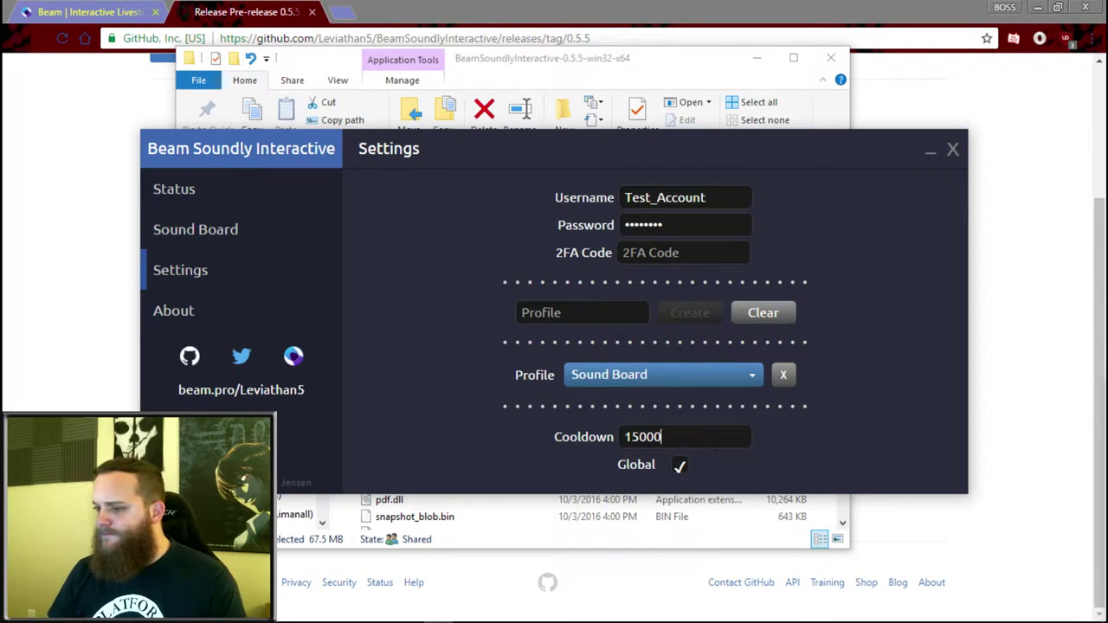
left_click_drag(663, 437, 548, 437)
type("0")
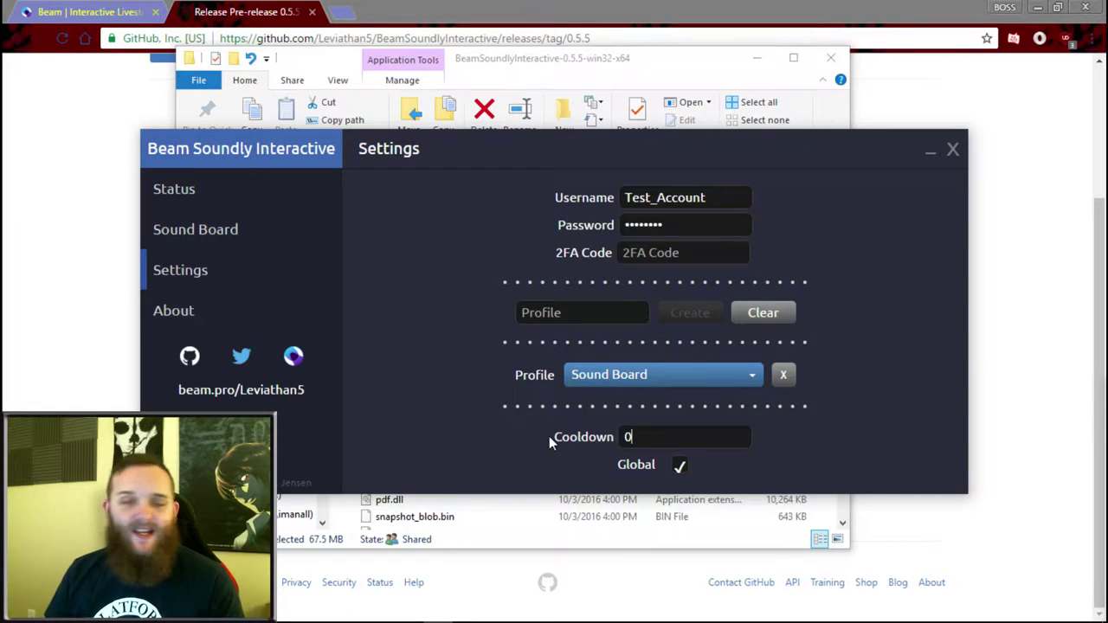
left_click(679, 468)
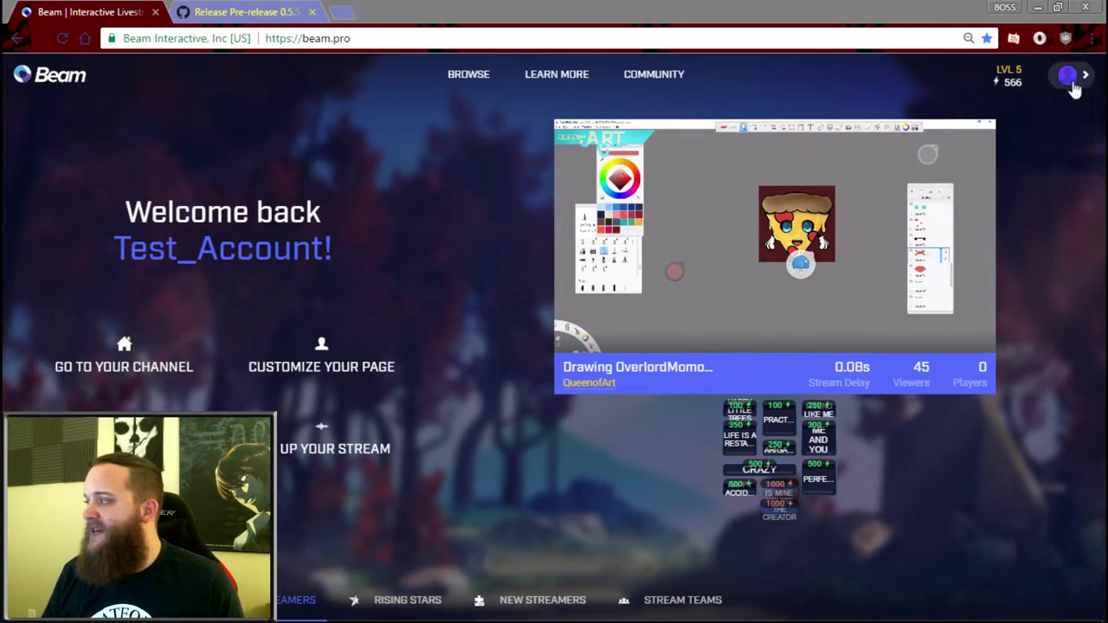
Go through the account menu to the Developer Lab's Interactive Games list and start a new game
left_click(1070, 79)
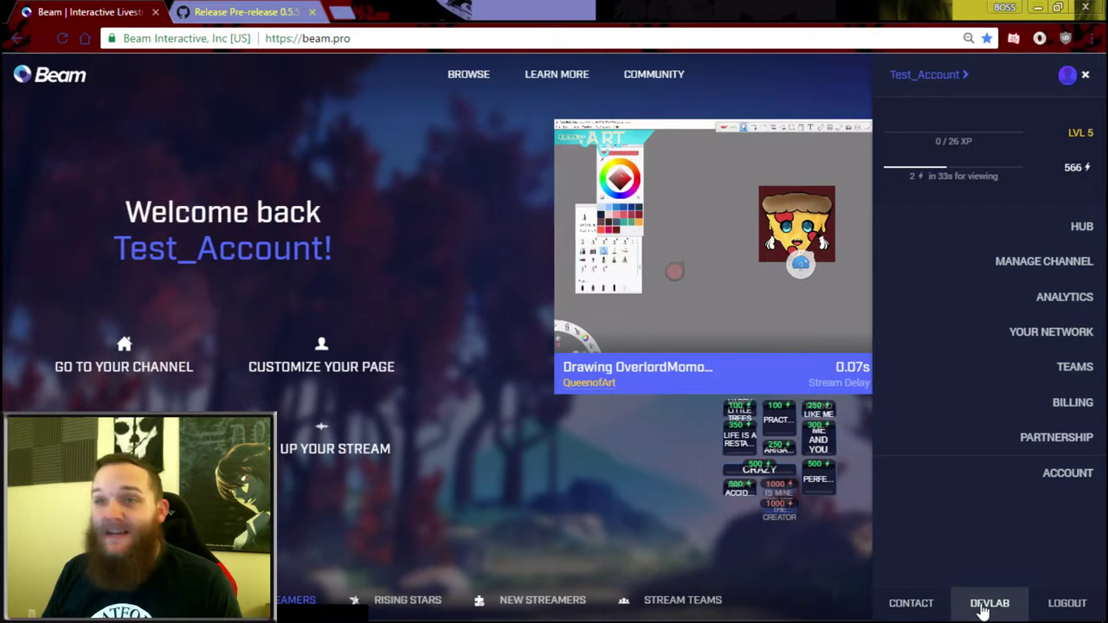
left_click(982, 606)
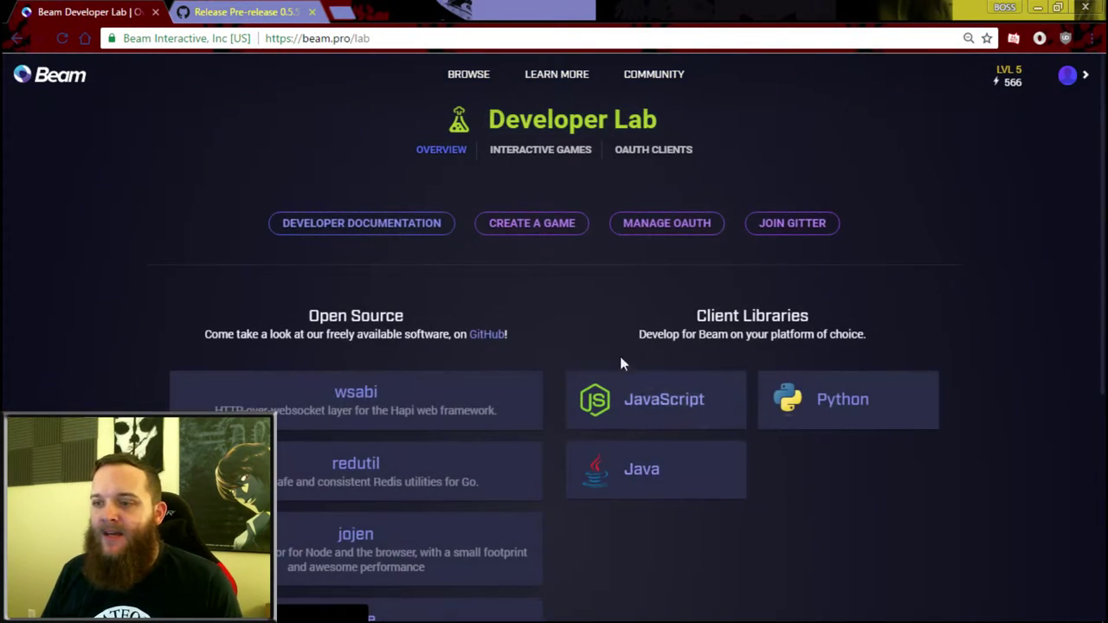
left_click(523, 232)
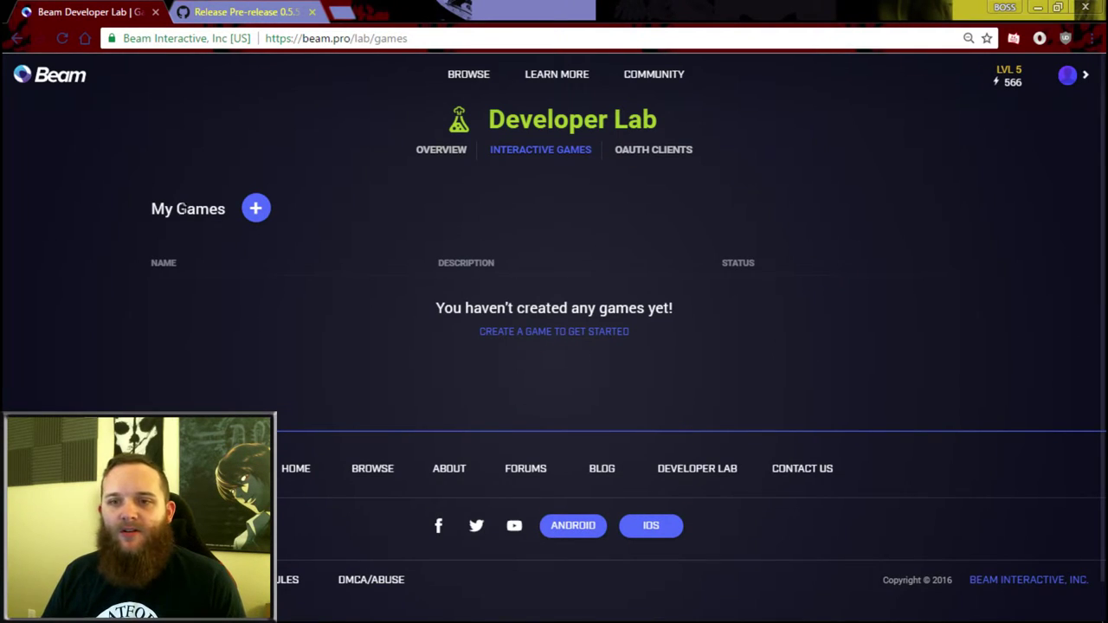
left_click(256, 210)
Create a game named 'Sound Board' and open its control editor
left_click(421, 322)
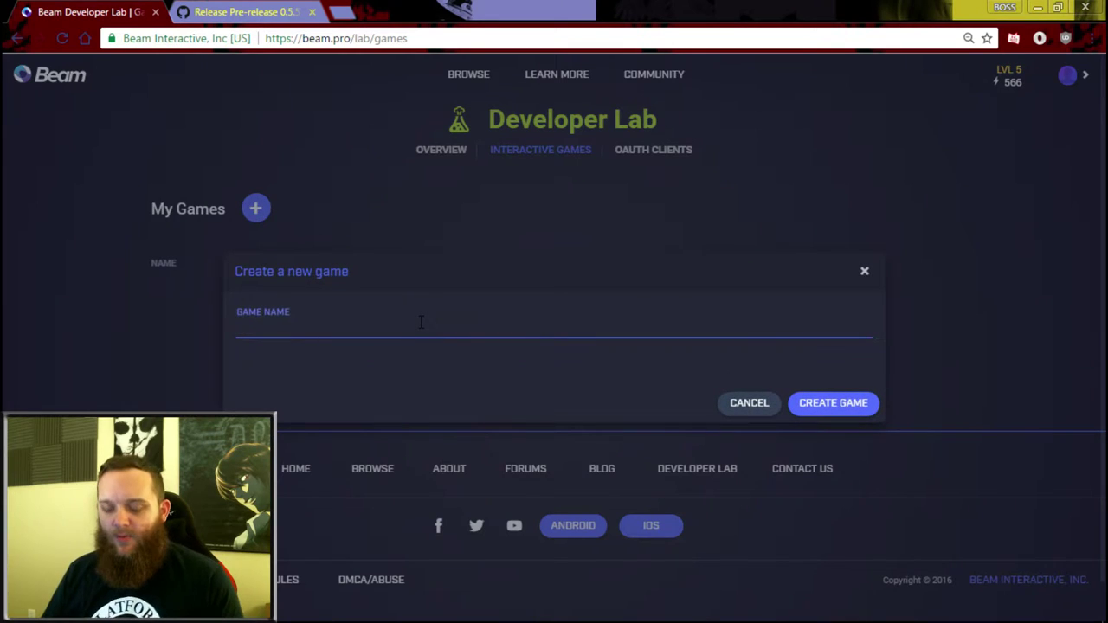
type("Sound Boa")
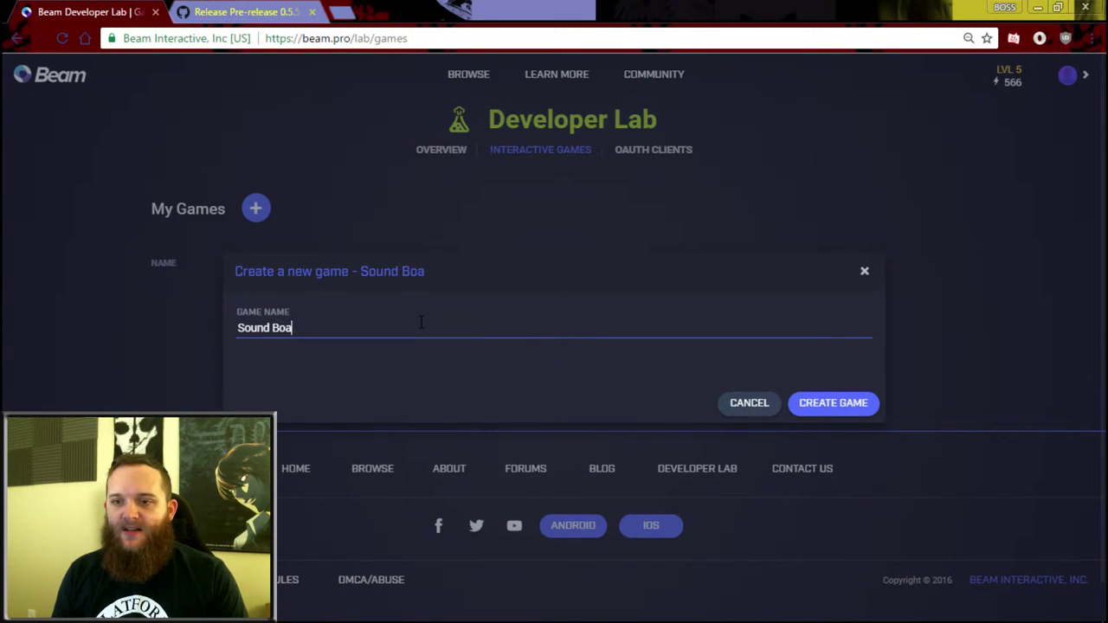
type("rd")
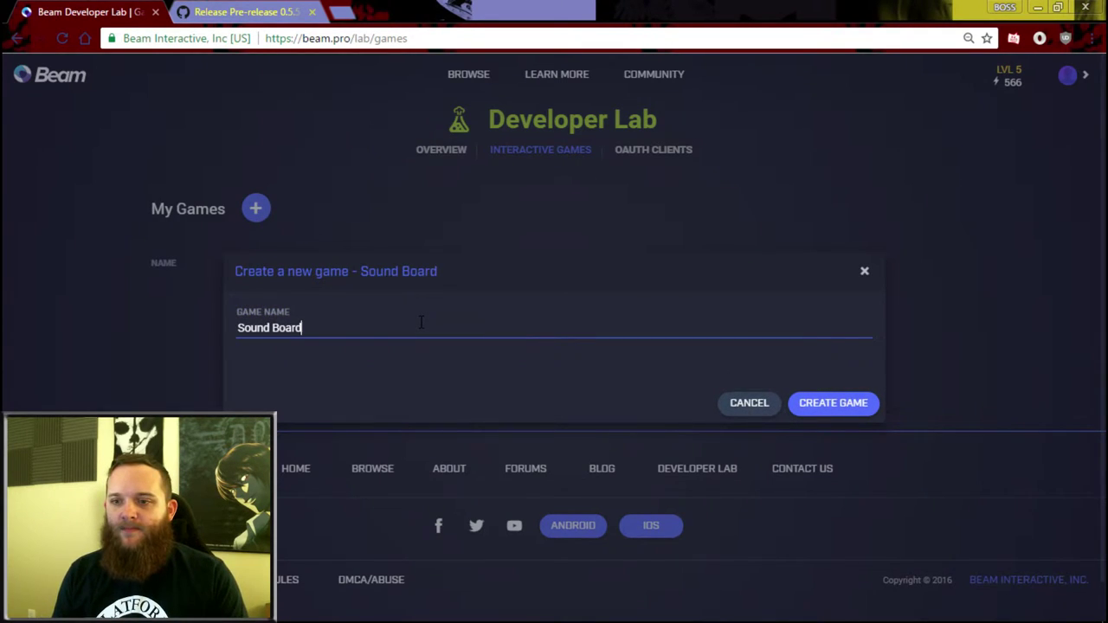
left_click(835, 404)
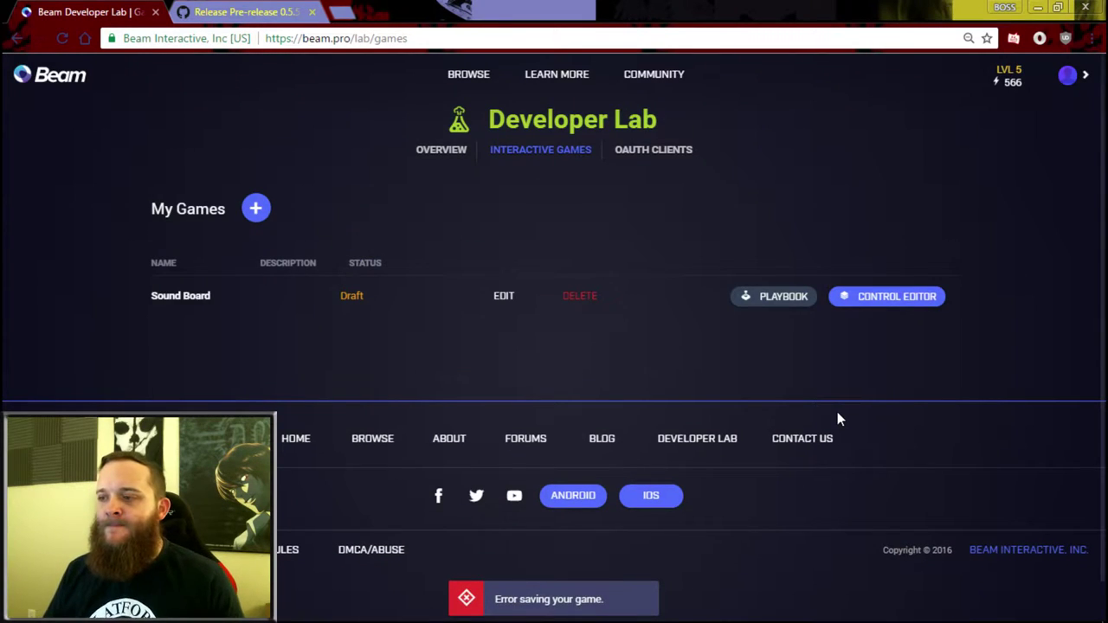
left_click(871, 298)
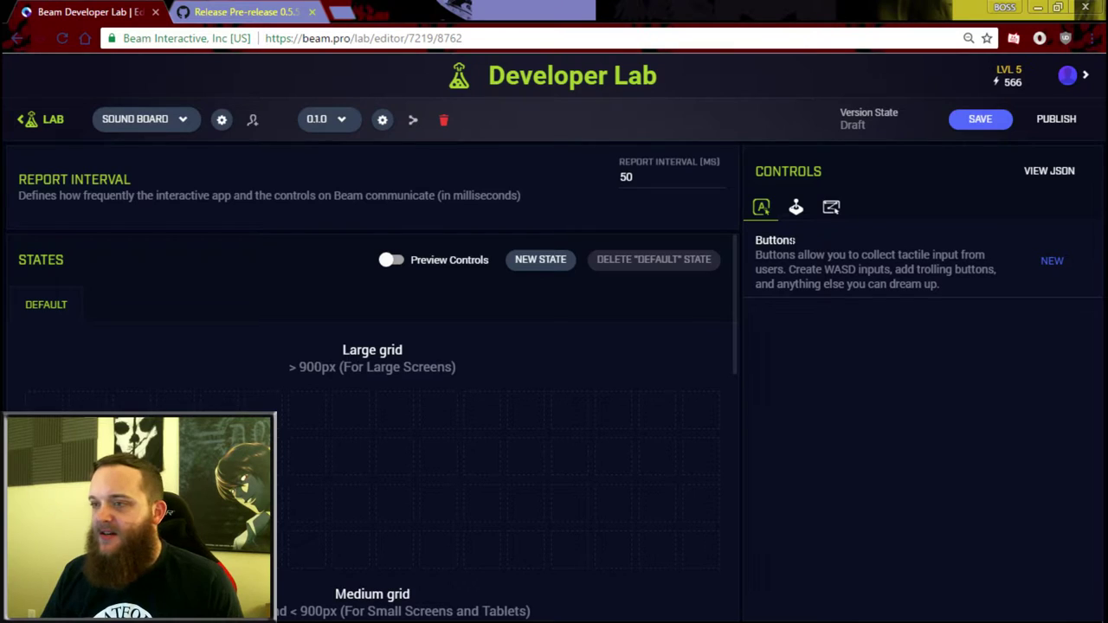
scroll(647, 349, "down", 3)
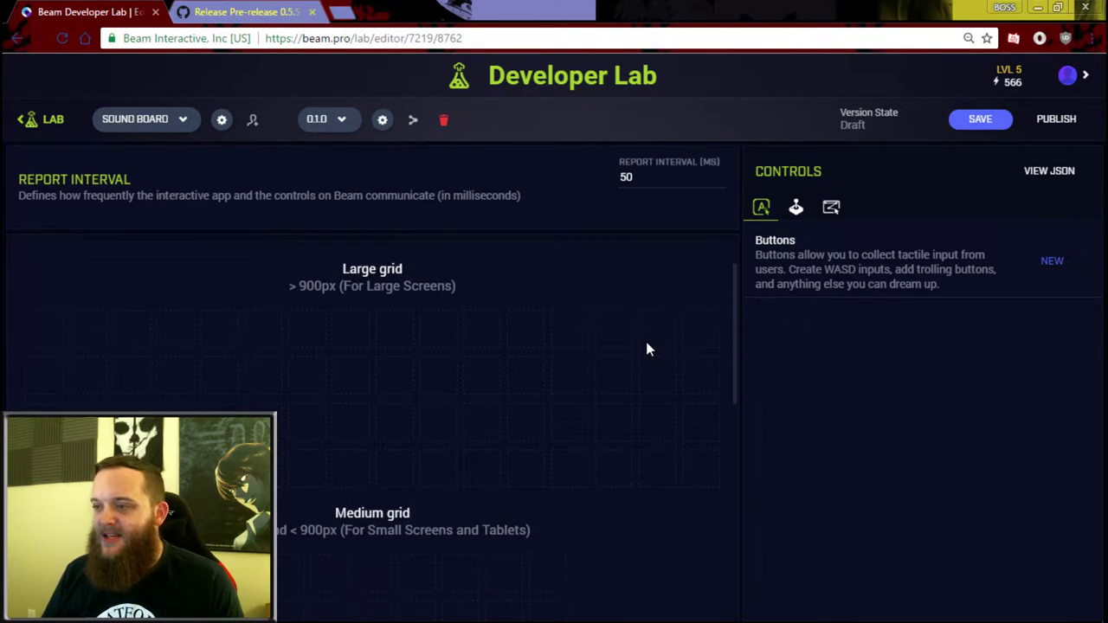
scroll(648, 349, "up", 3)
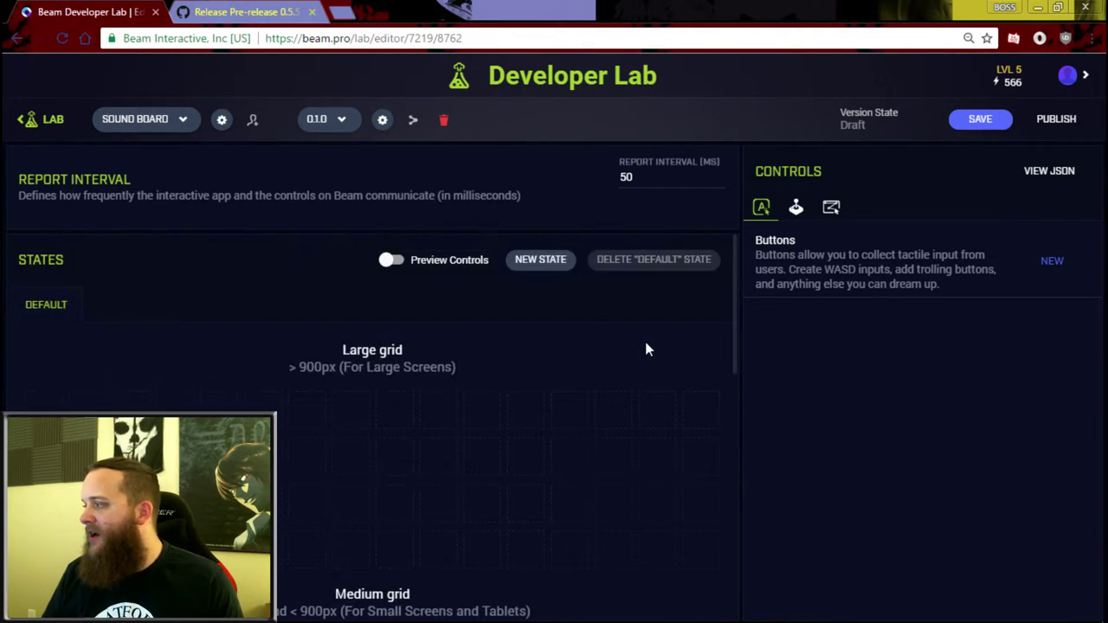
scroll(645, 350, "down", 4)
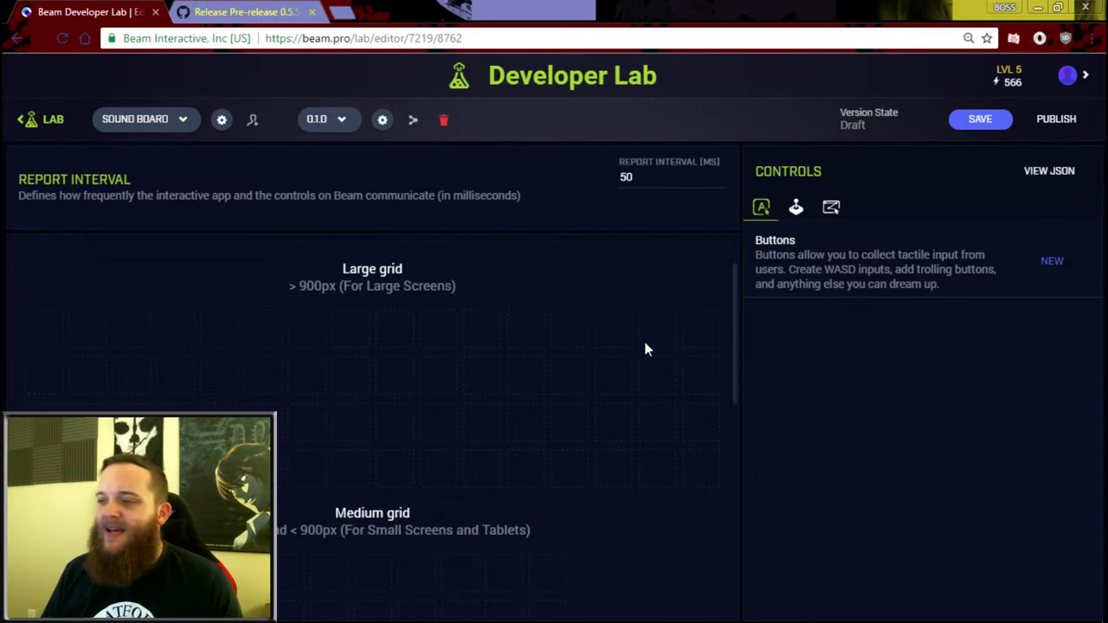
scroll(642, 352, "down", 4)
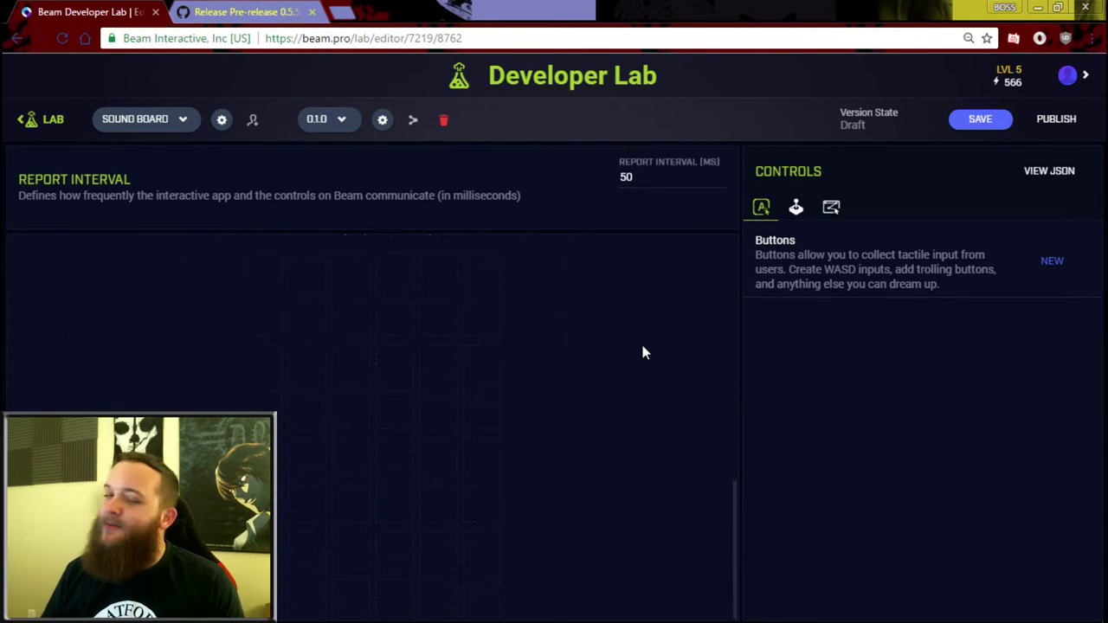
scroll(643, 352, "up", 8)
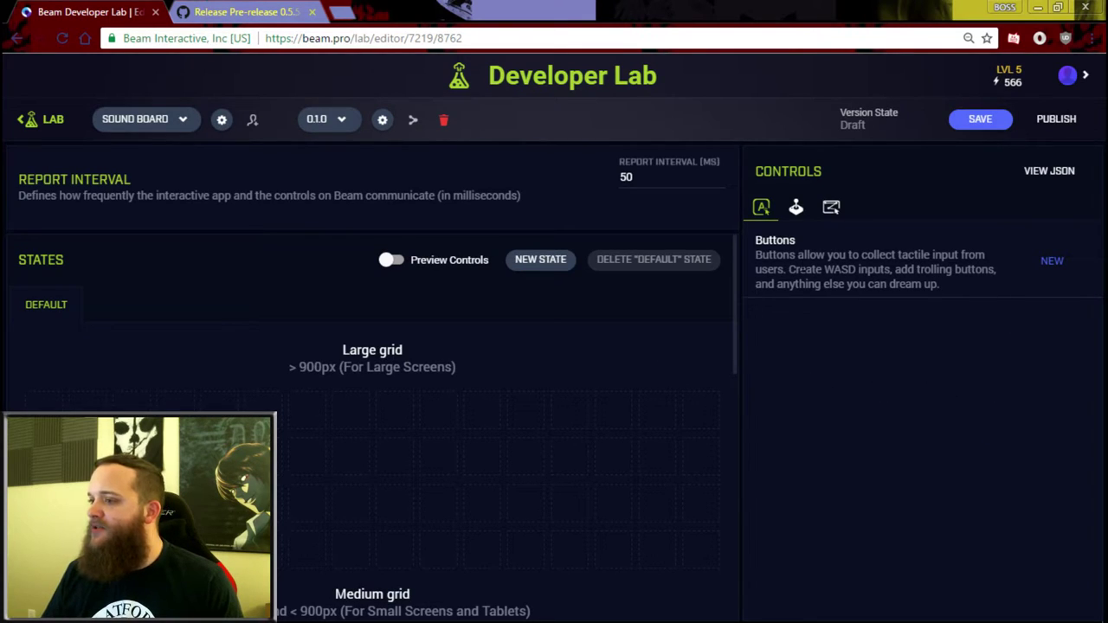
left_click(1049, 263)
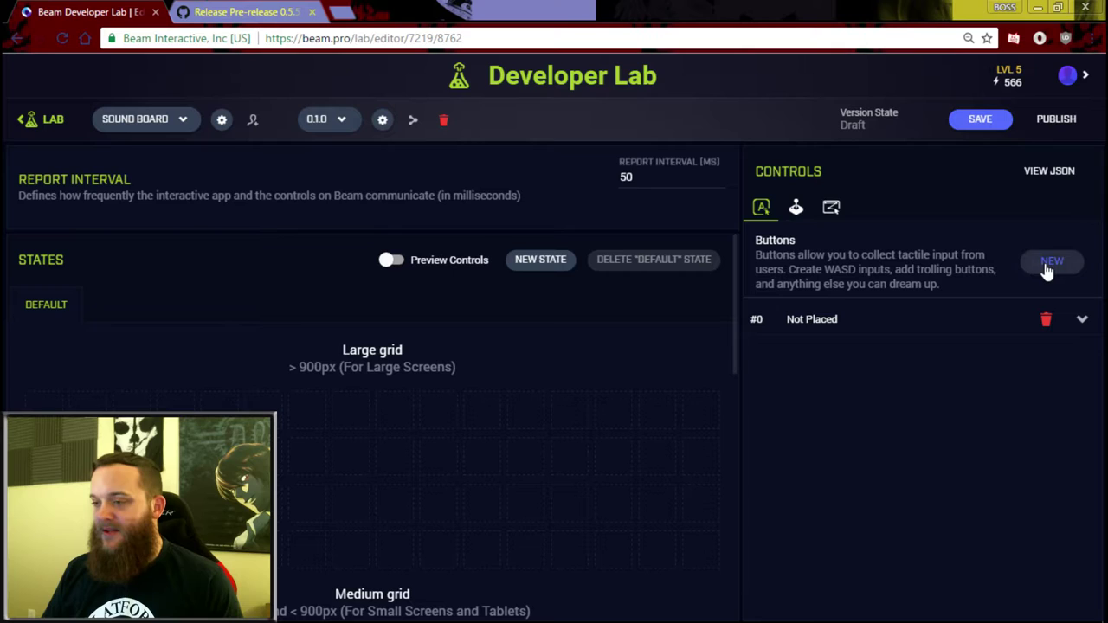
Add sixteen button controls, #0 through #15, from the Buttons section
left_click(1047, 264)
left_click(1048, 264)
left_click(1047, 264)
left_click(1047, 264)
left_click(1047, 264)
left_click(1047, 264)
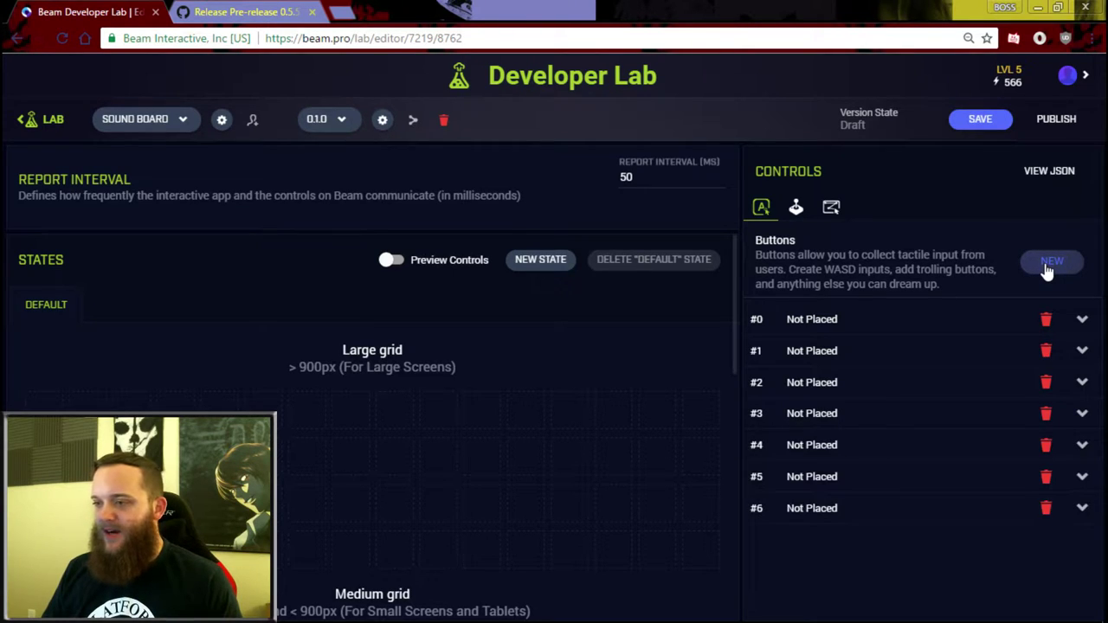
left_click(1047, 264)
left_click(1047, 264)
left_click(1048, 264)
left_click(1047, 264)
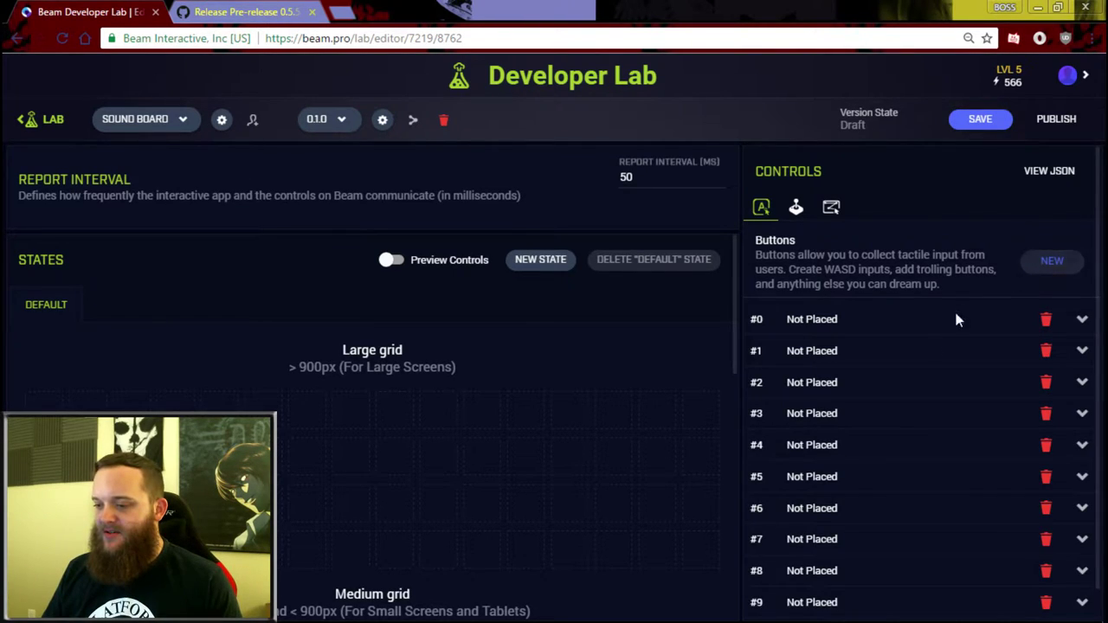
scroll(902, 396, "down", 1)
left_click(1049, 229)
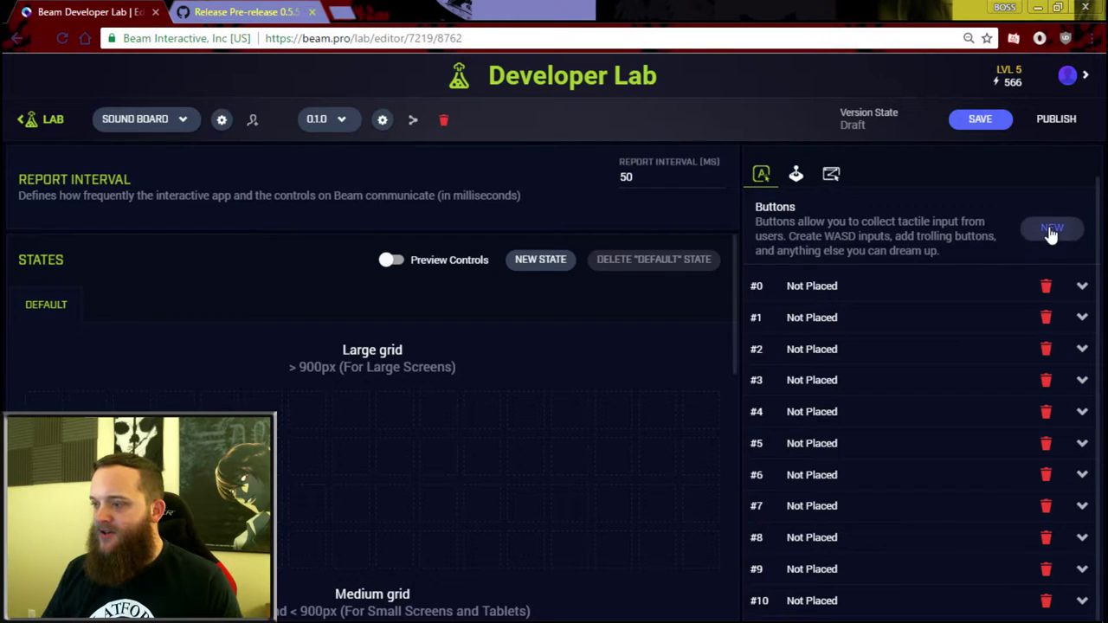
scroll(931, 303, "down", 1)
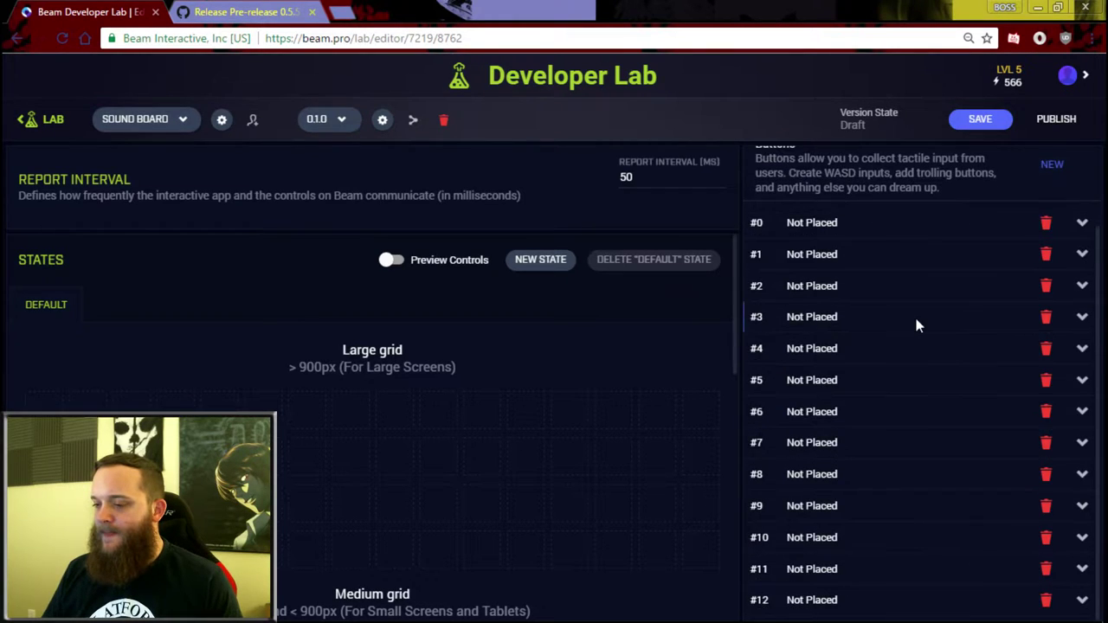
left_click(1054, 165)
left_click(1054, 166)
scroll(1024, 210, "down", 1)
scroll(1039, 218, "up", 2)
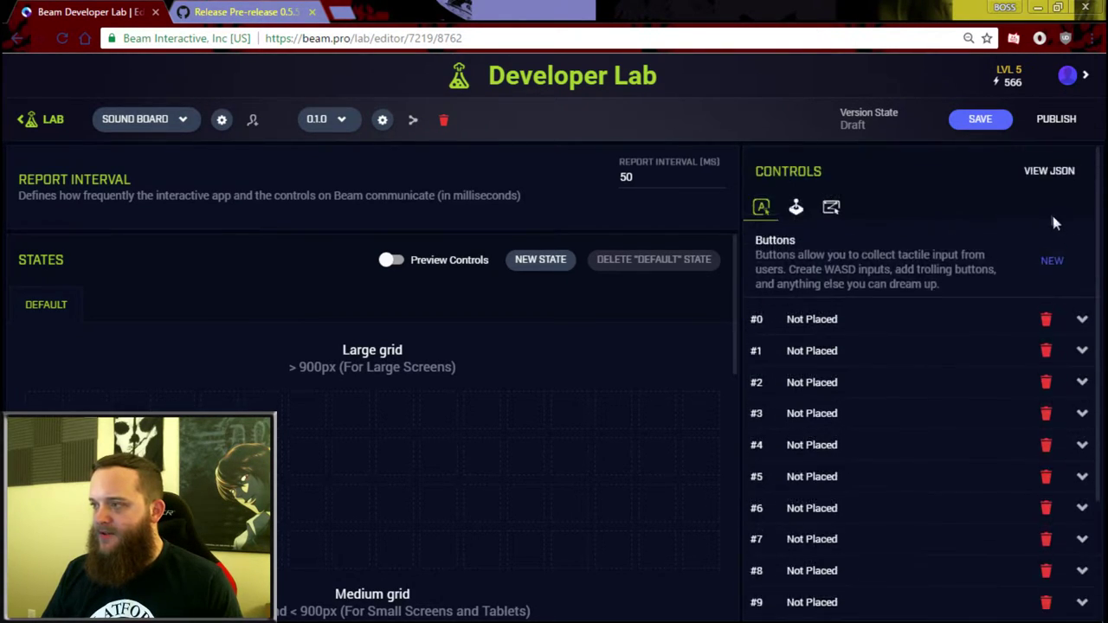
left_click(1056, 259)
scroll(928, 367, "down", 2)
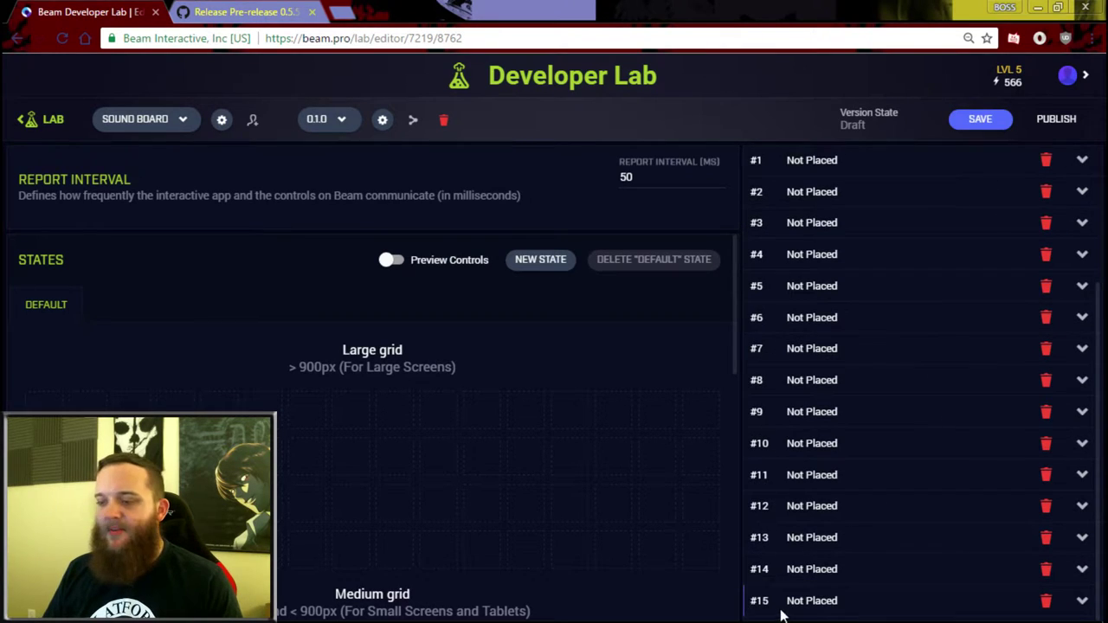
scroll(761, 260, "up", 2)
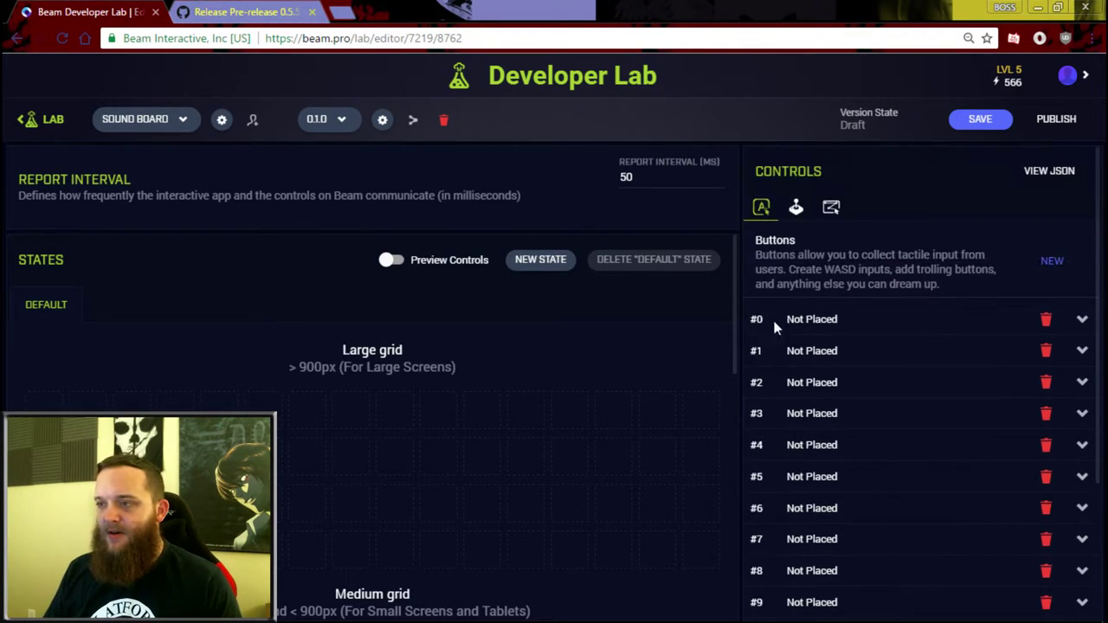
Expand button #0 and tick its Holding and Frequency analysis checkboxes
left_click(1082, 320)
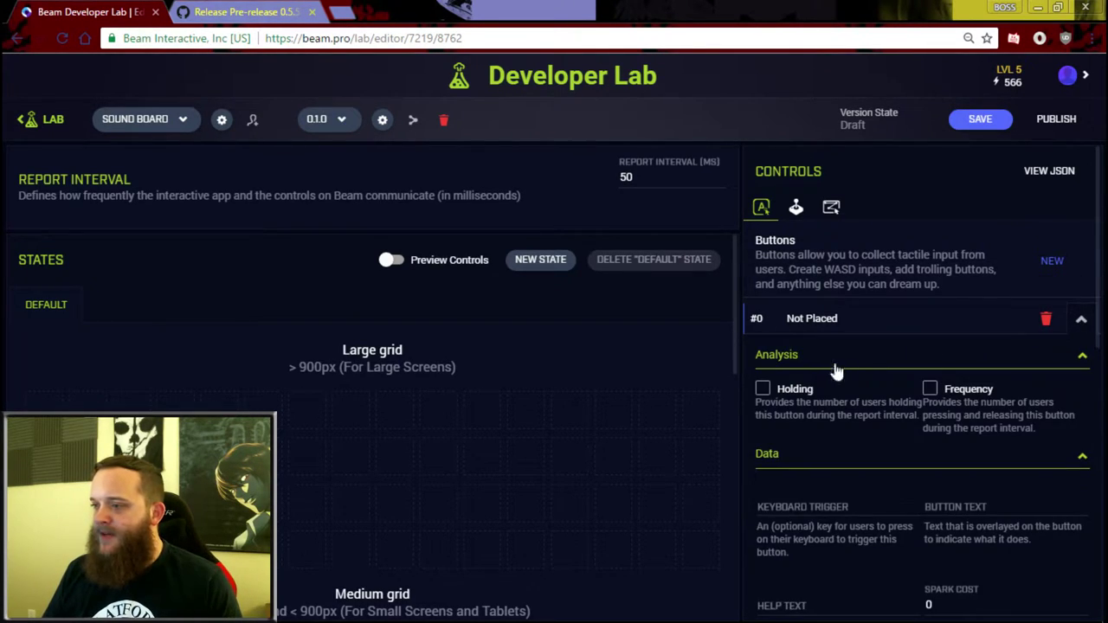
left_click(761, 389)
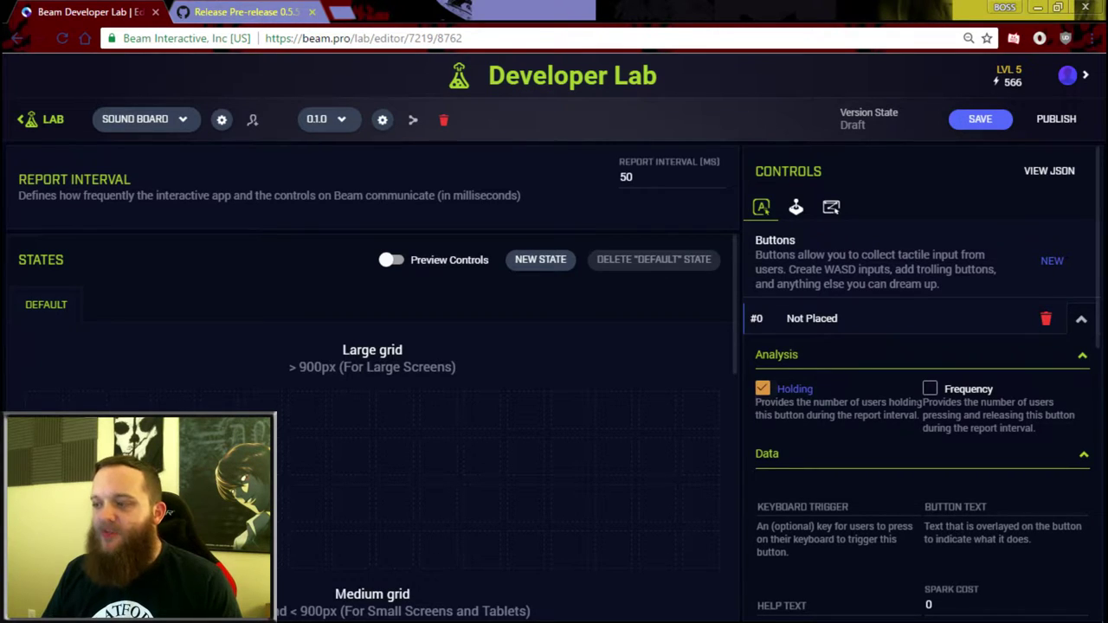
left_click(931, 390)
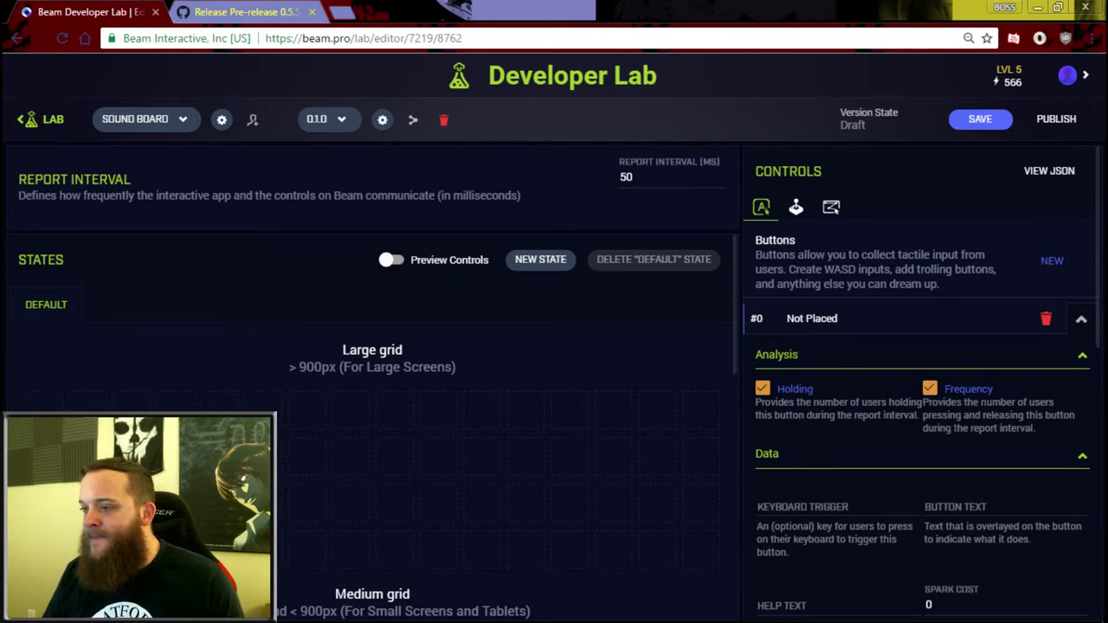
scroll(921, 378, "down", 2)
left_click(961, 344)
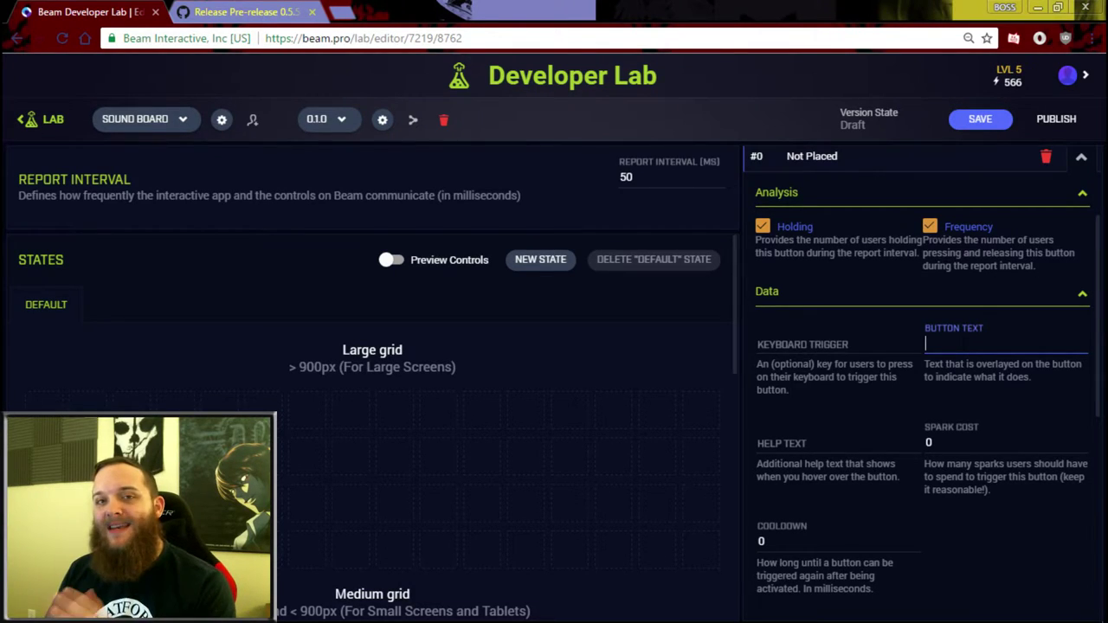
Check the first Soundly sound's label and enter 'Ha! Gay!' as button #0's text
left_click(427, 615)
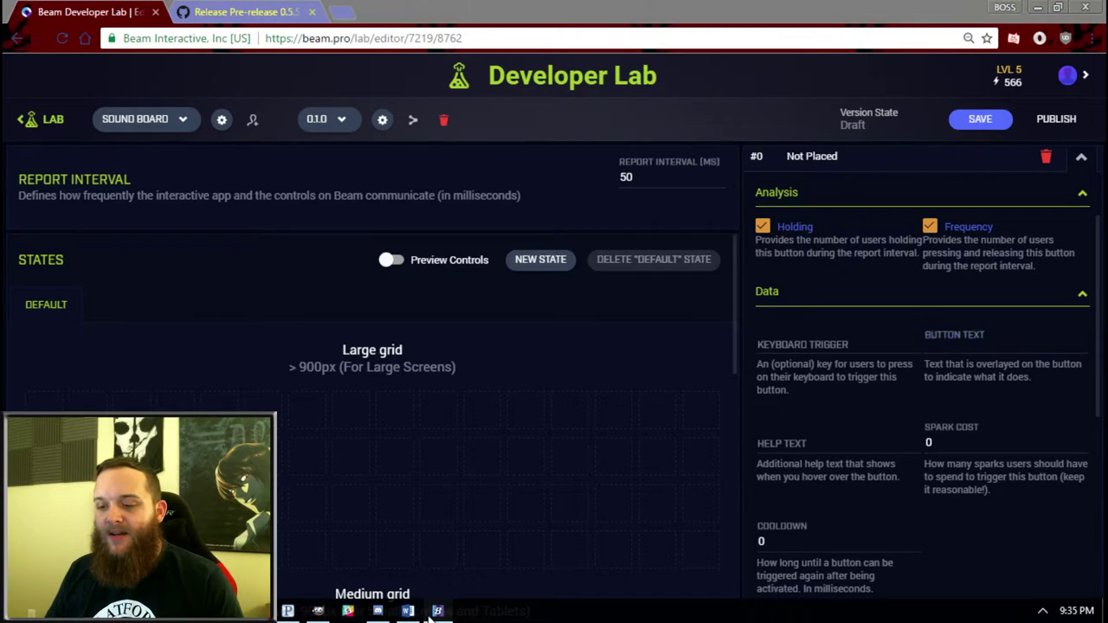
left_click_drag(532, 141, 488, 325)
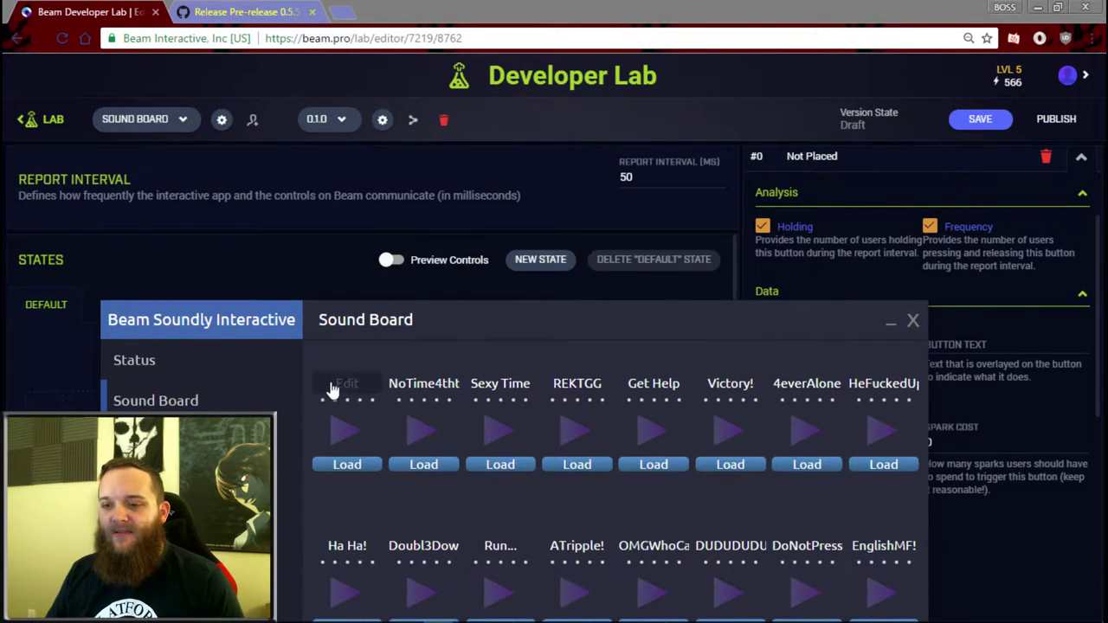
type("Ha! Gay!")
left_click(347, 464)
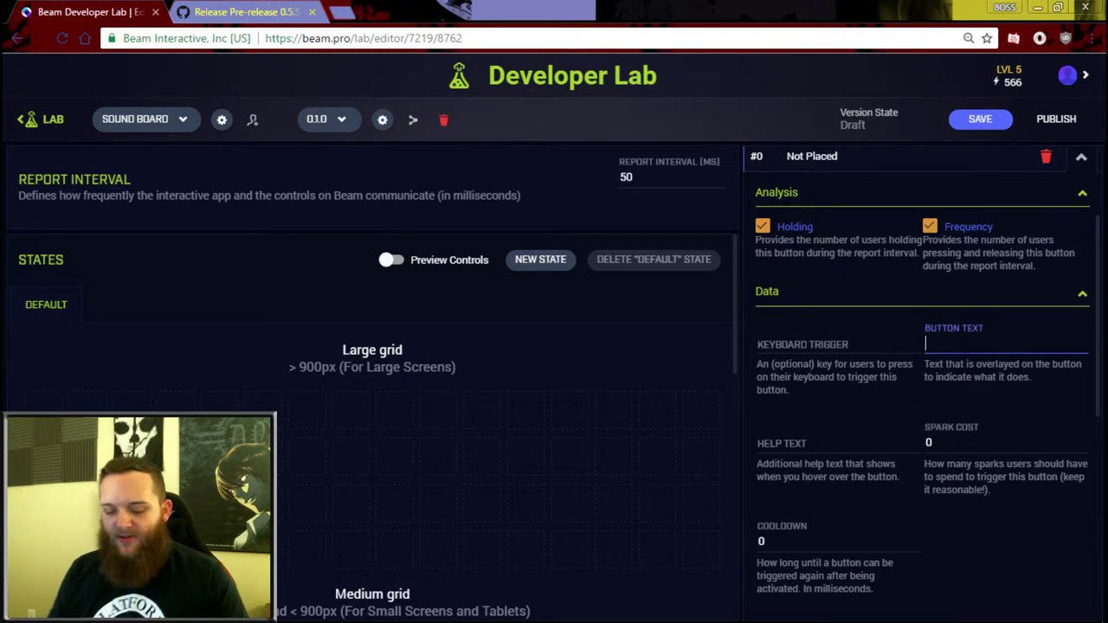
type("Ha! ")
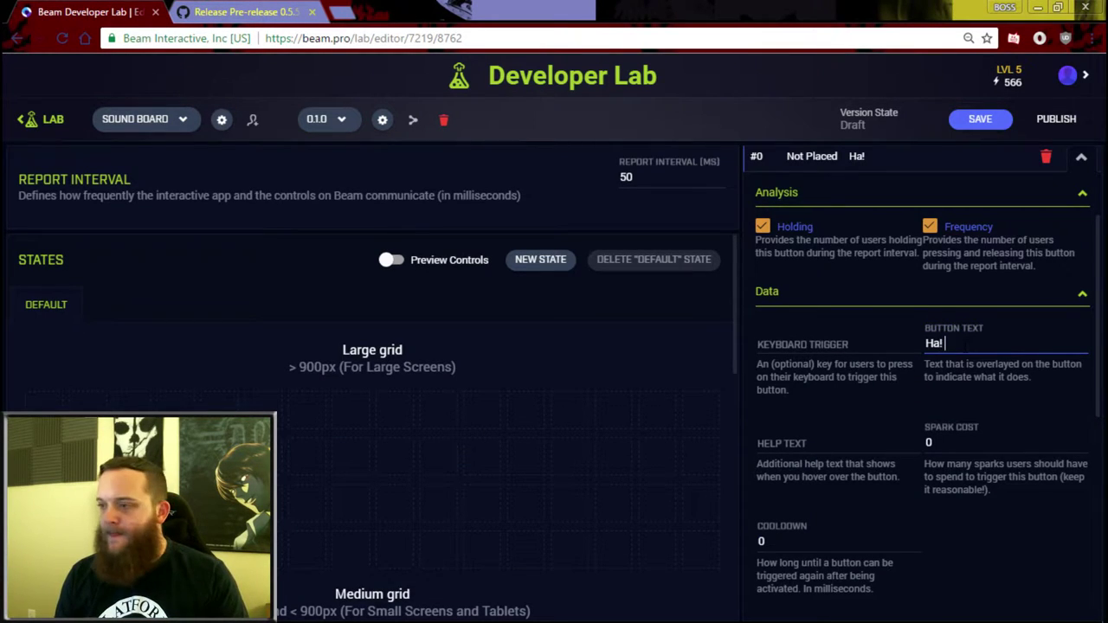
type("Gay!")
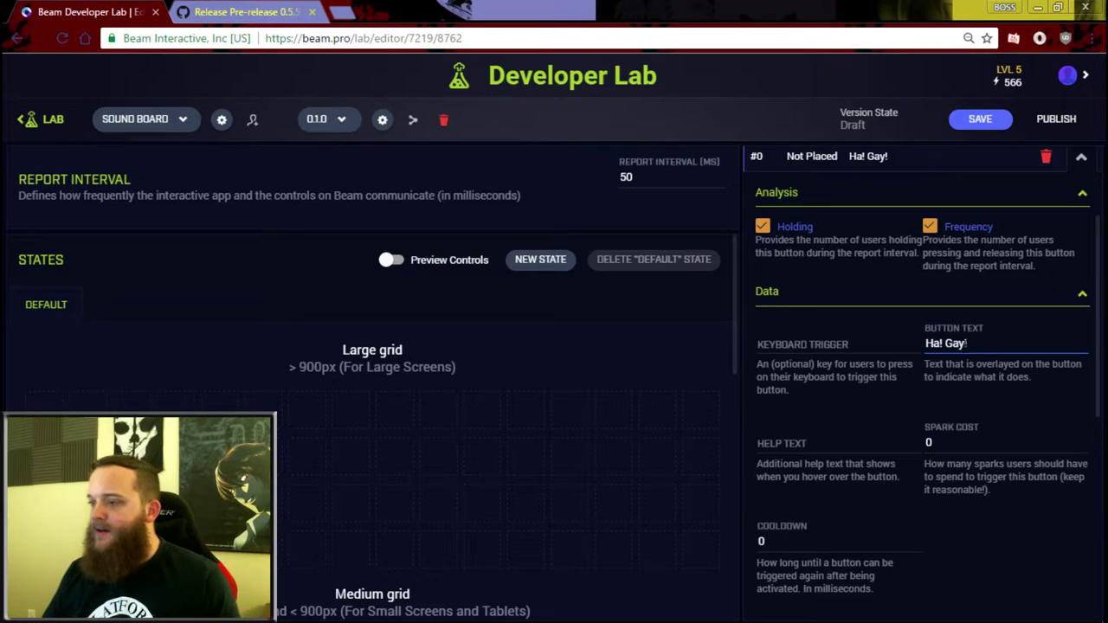
scroll(877, 346, "down", 1)
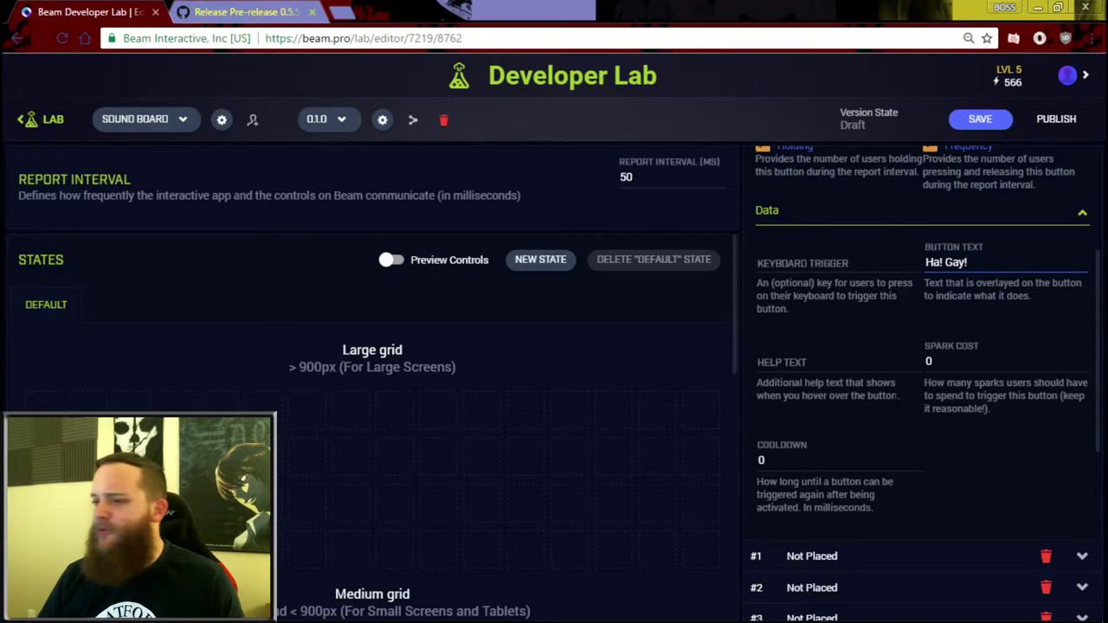
left_click(831, 362)
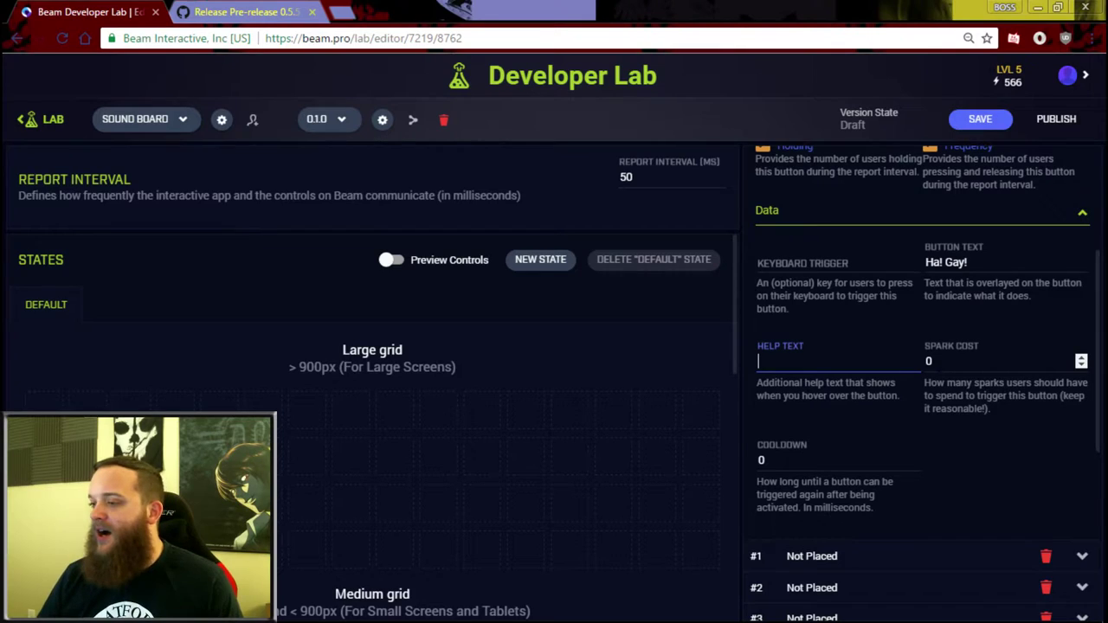
Change button #0's spark cost from 0 to 50
key("Tab")
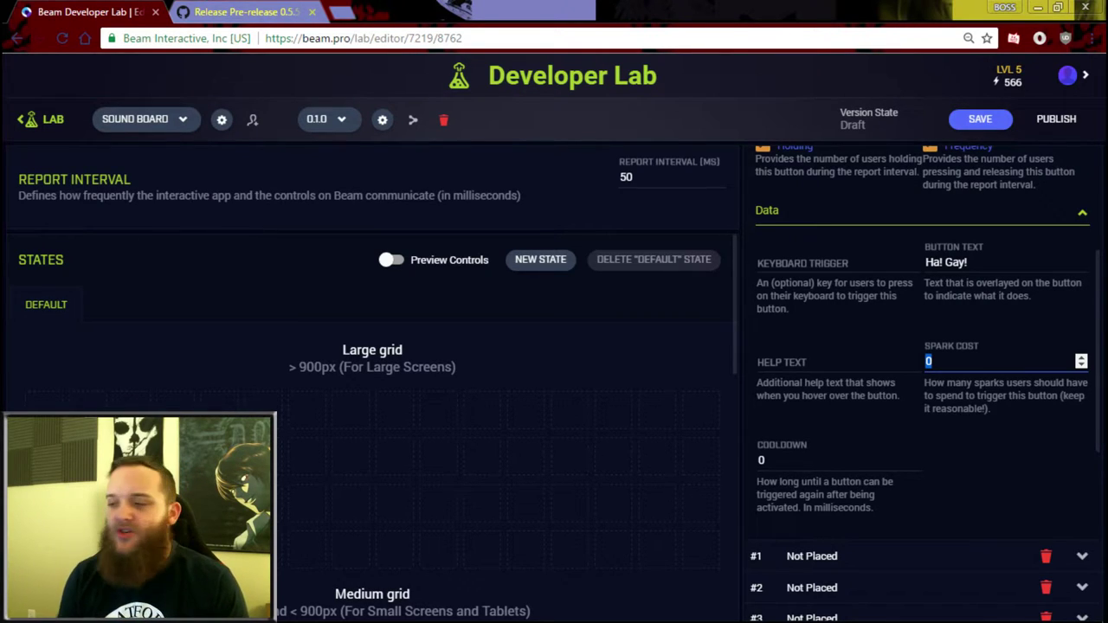
type("0")
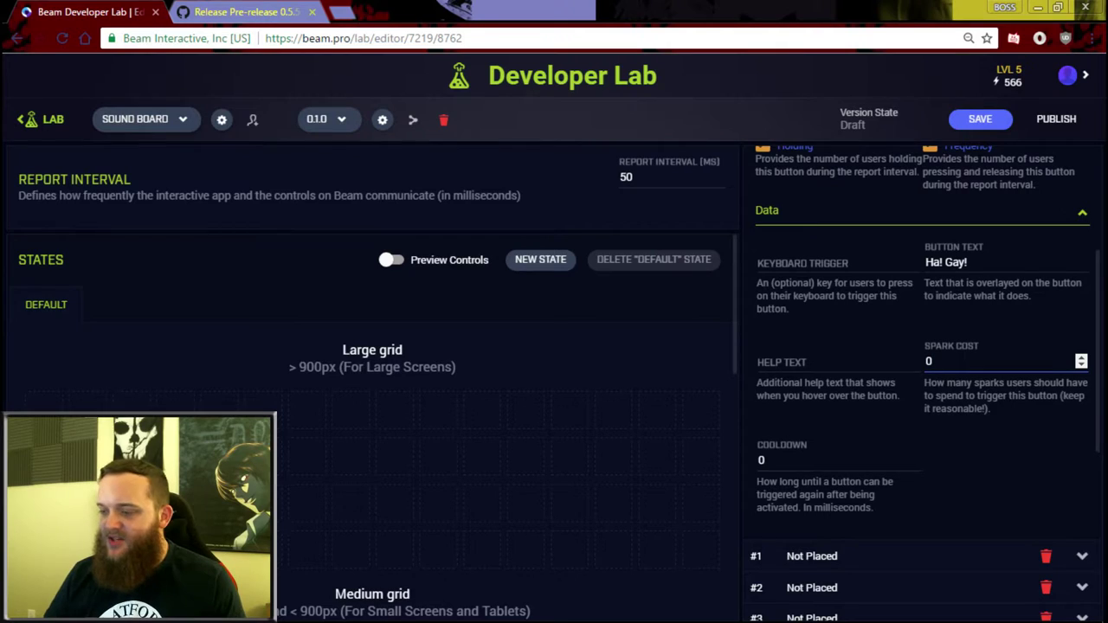
key("BackSpace")
type("50")
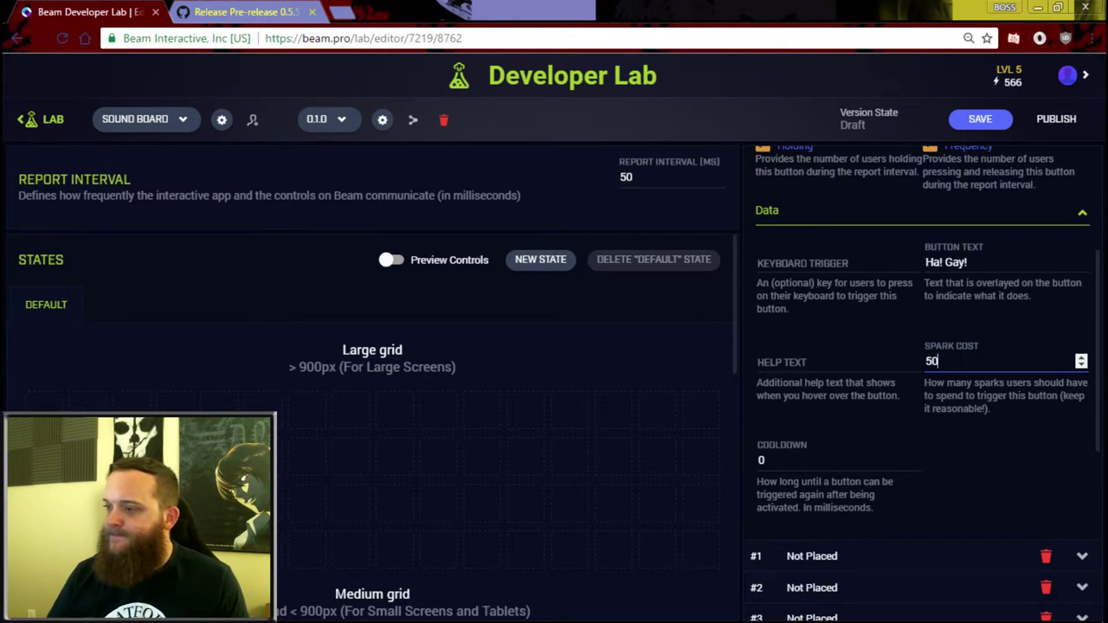
scroll(870, 438, "down", 2)
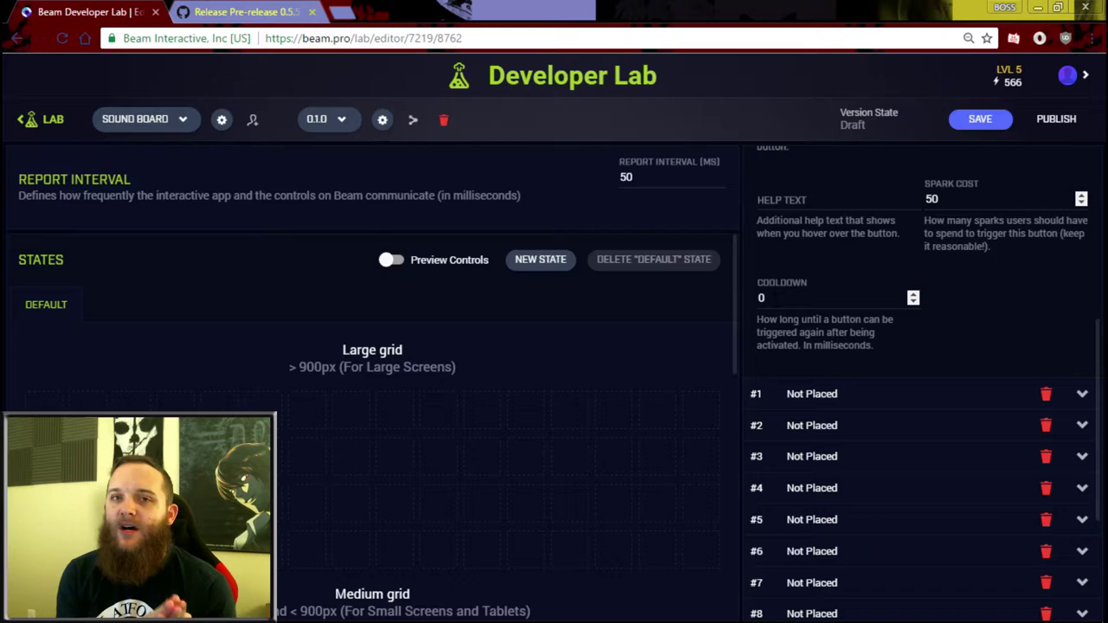
Replace button #0's cooldown of 0 with 10000 milliseconds
left_click(783, 298)
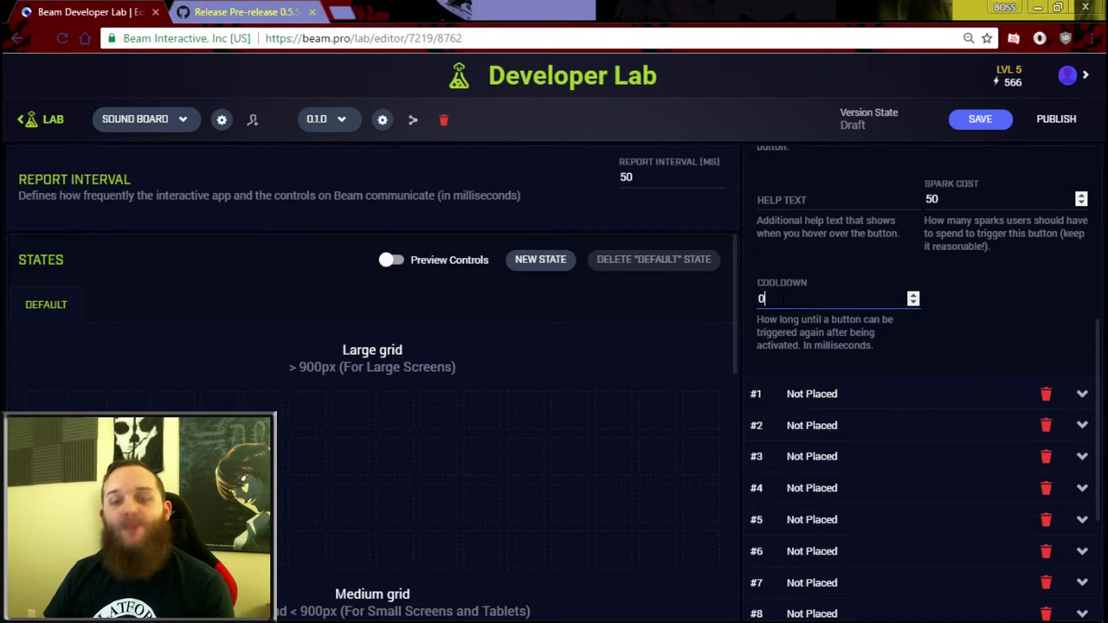
key("BackSpace")
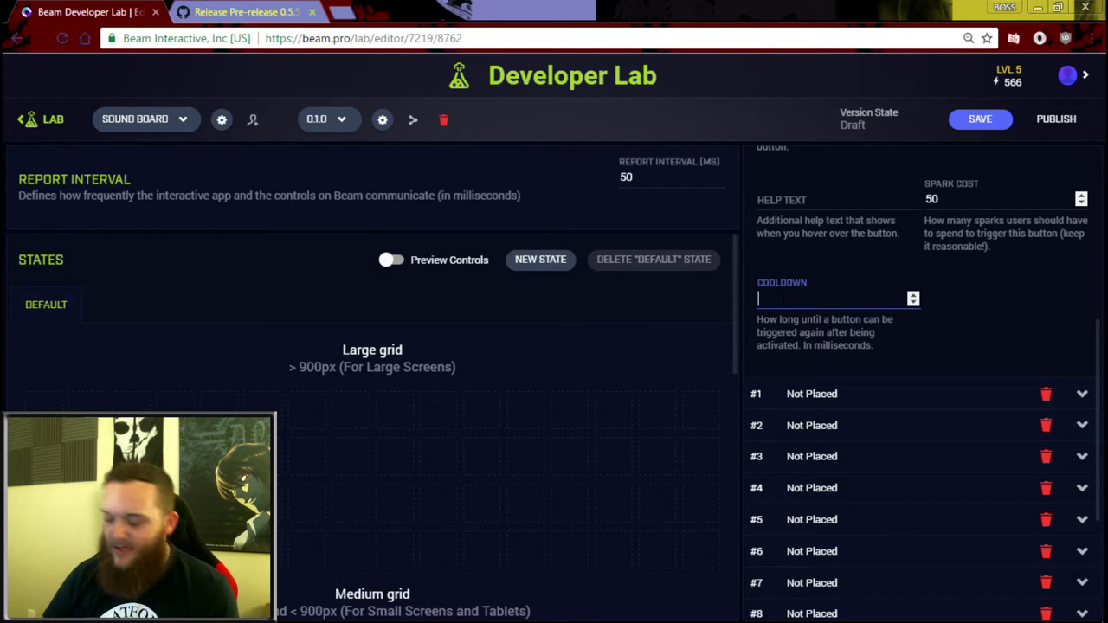
type("10")
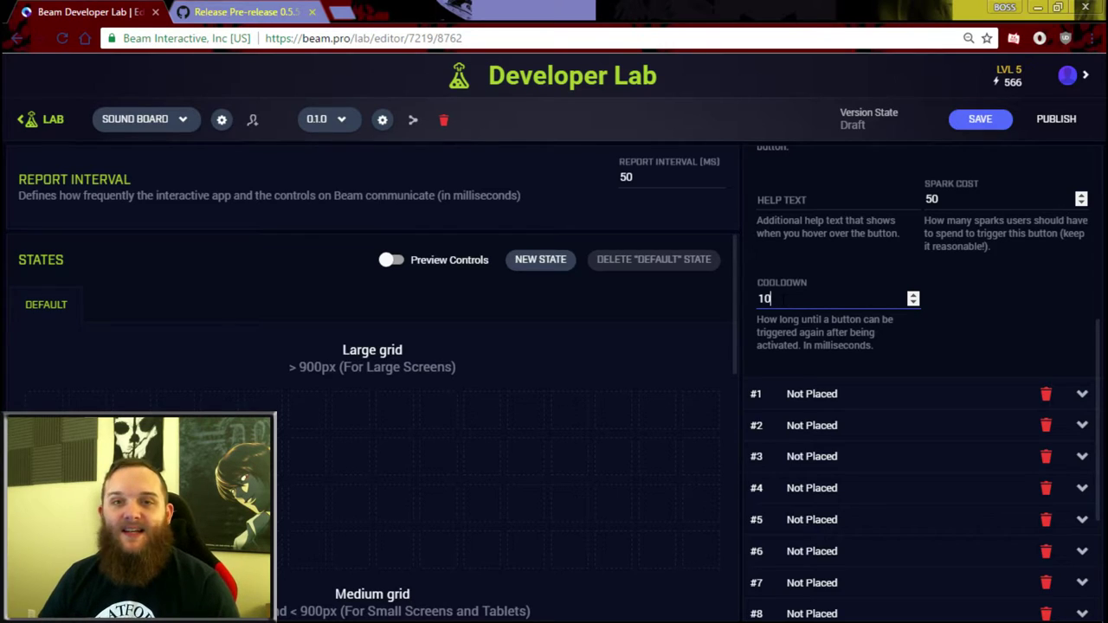
type("000")
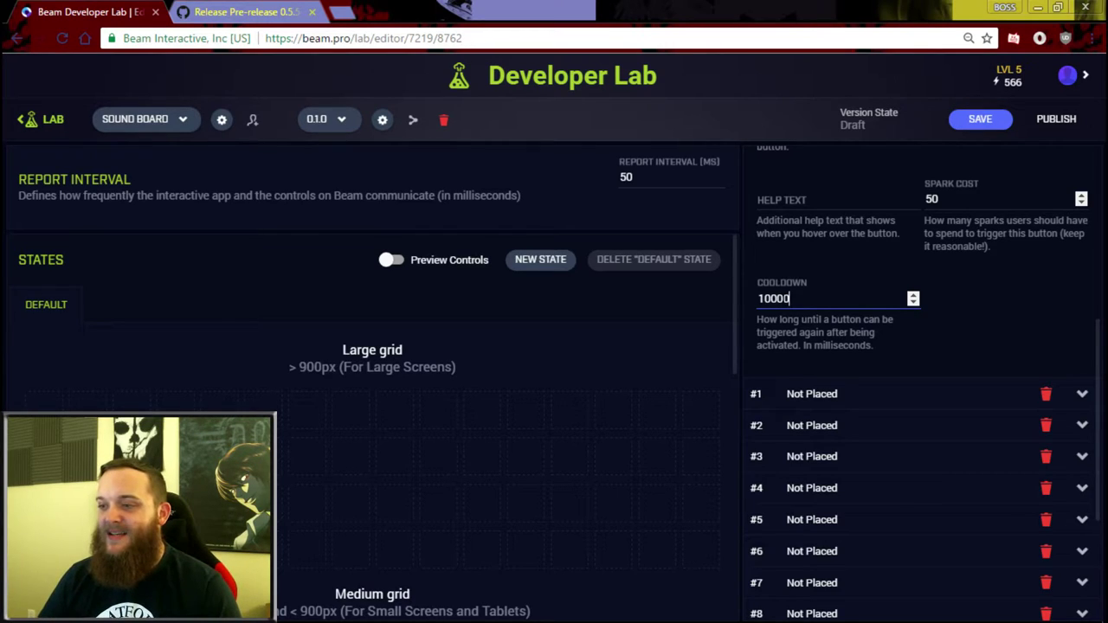
left_click(1021, 317)
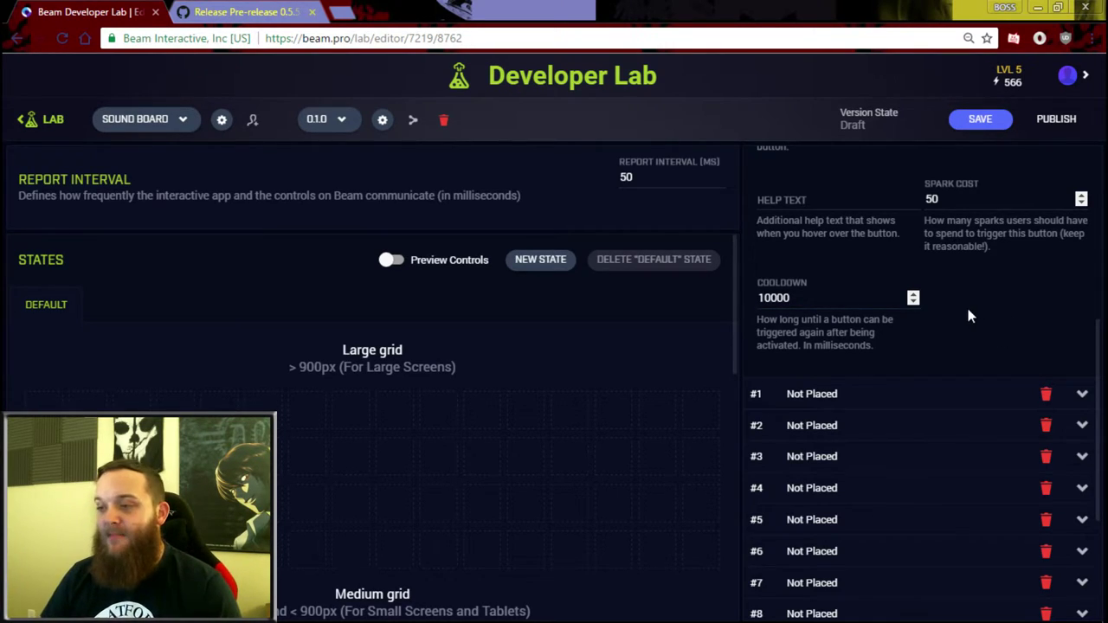
scroll(966, 304, "down", 1)
scroll(966, 308, "up", 5)
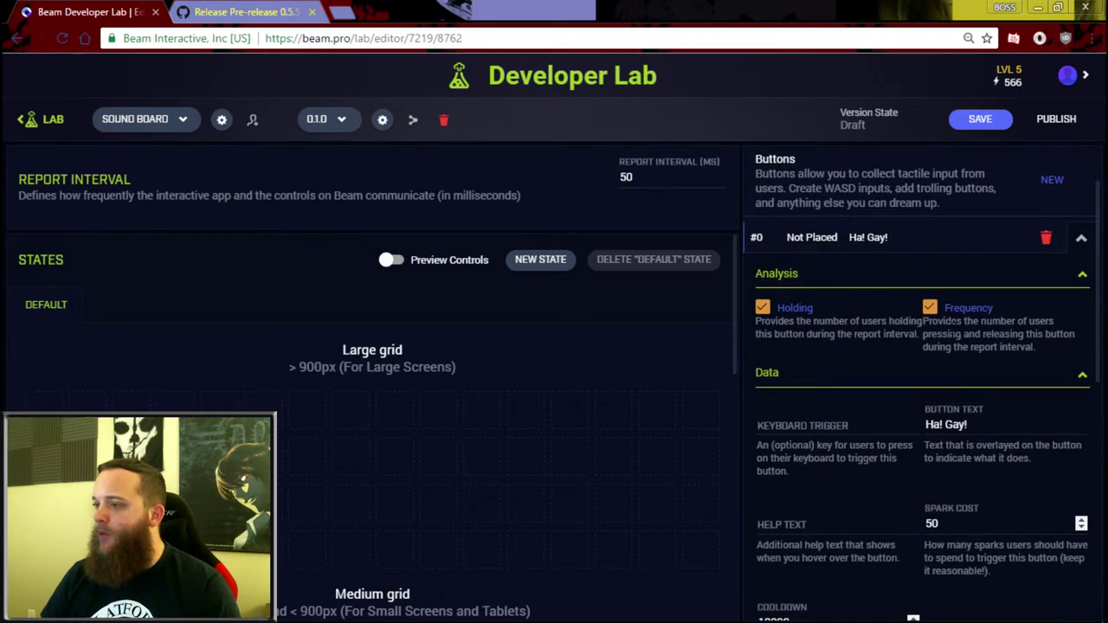
Collapse button #0's details and drag it onto the top-left of the Large grid
left_click(1082, 240)
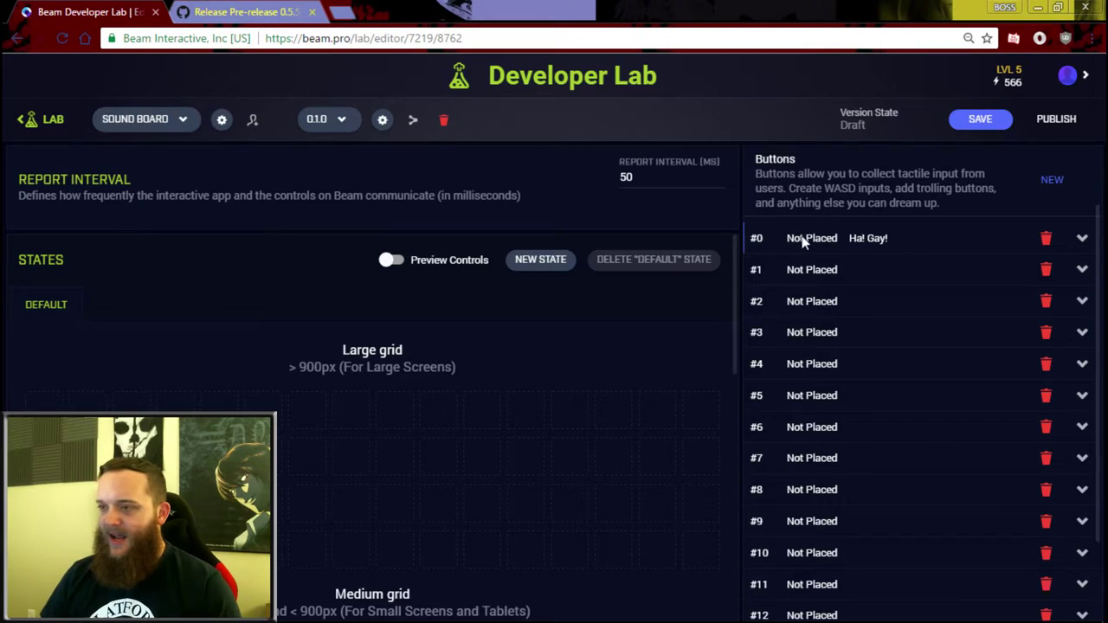
left_click_drag(809, 239, 46, 406)
scroll(78, 372, "down", 1)
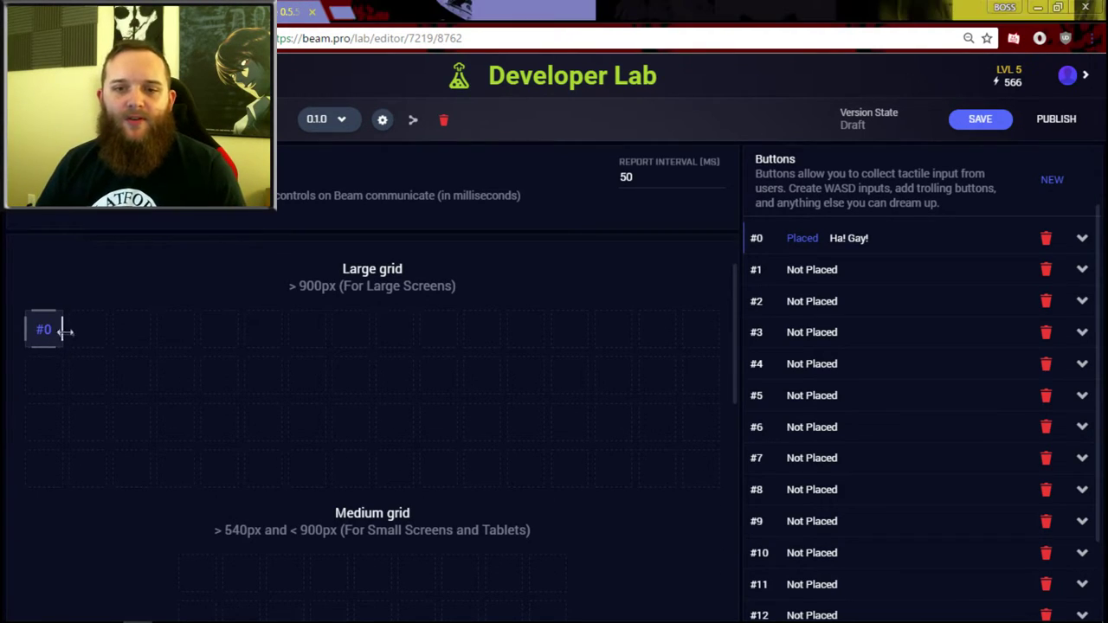
Resize the #0 tile to a single square cell and start placing button #1
left_click_drag(66, 330, 87, 395)
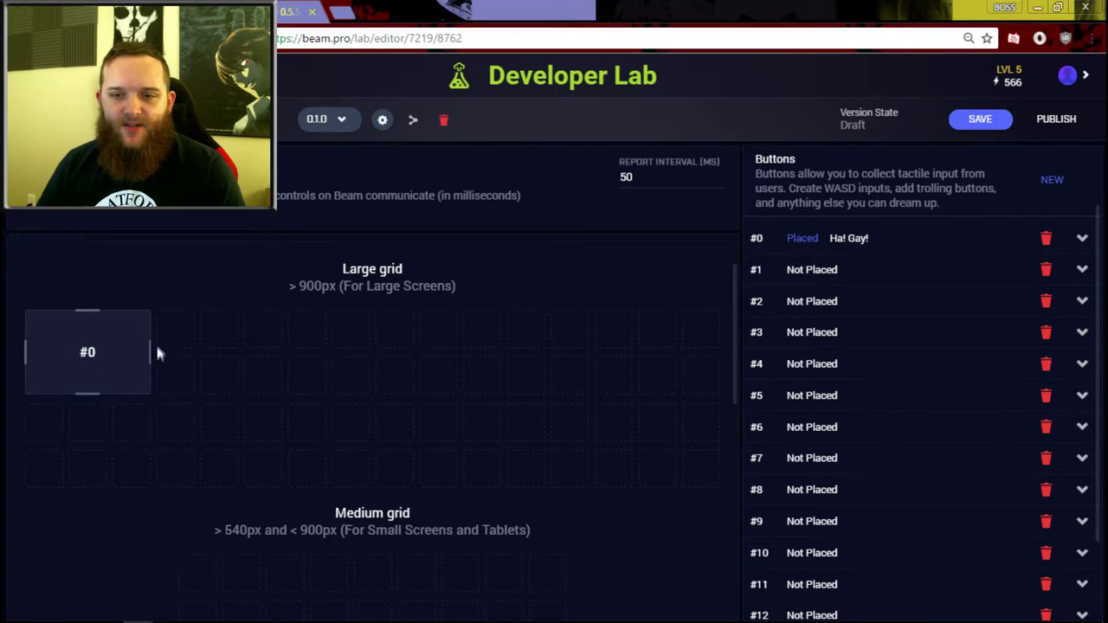
left_click_drag(149, 348, 196, 349)
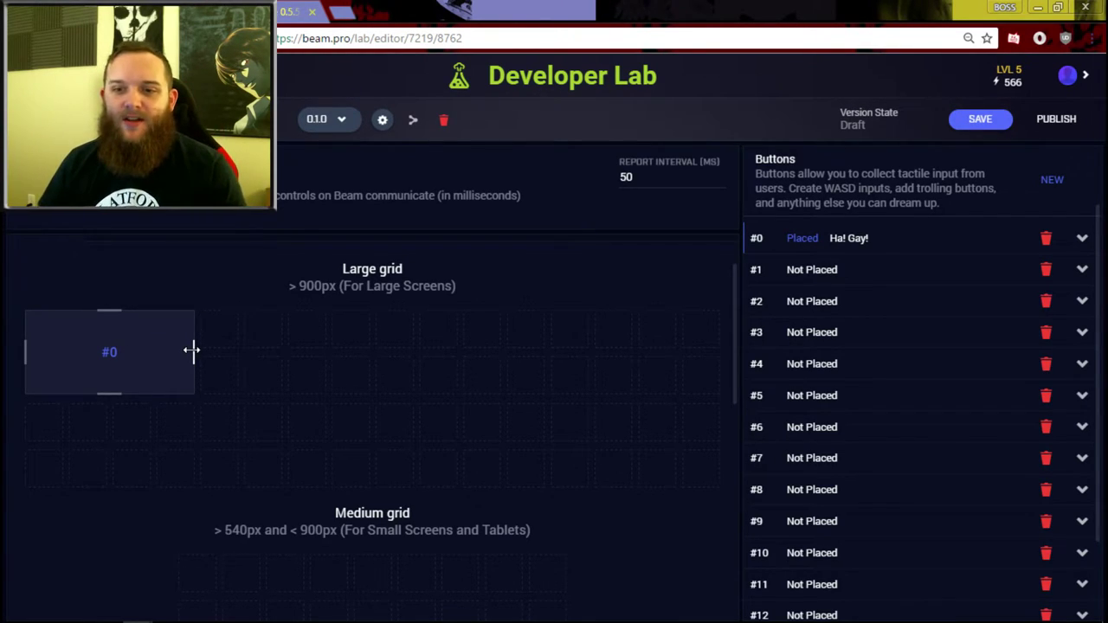
left_click_drag(191, 350, 65, 369)
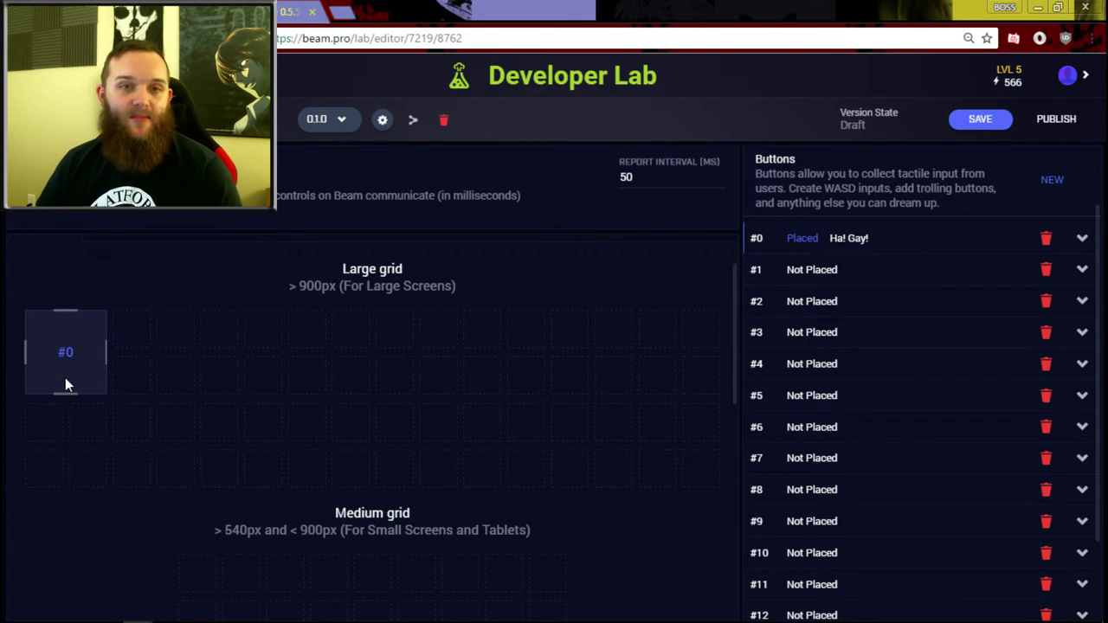
left_click_drag(65, 394, 67, 348)
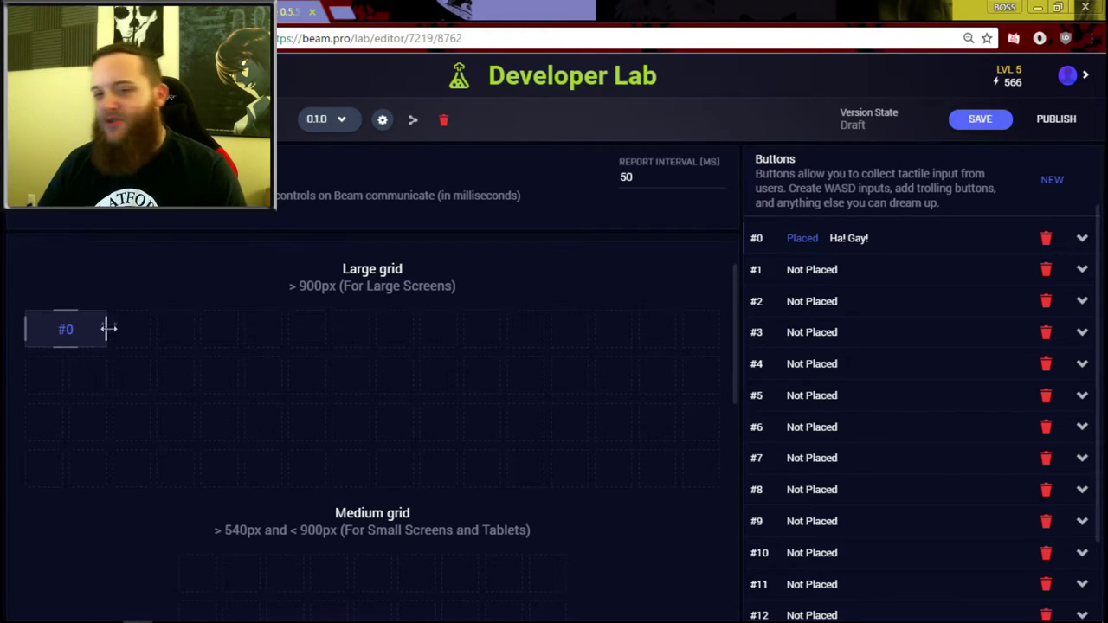
mouse_move(107, 329)
left_mouse_down()
mouse_move(149, 329)
mouse_move(91, 330)
left_mouse_up()
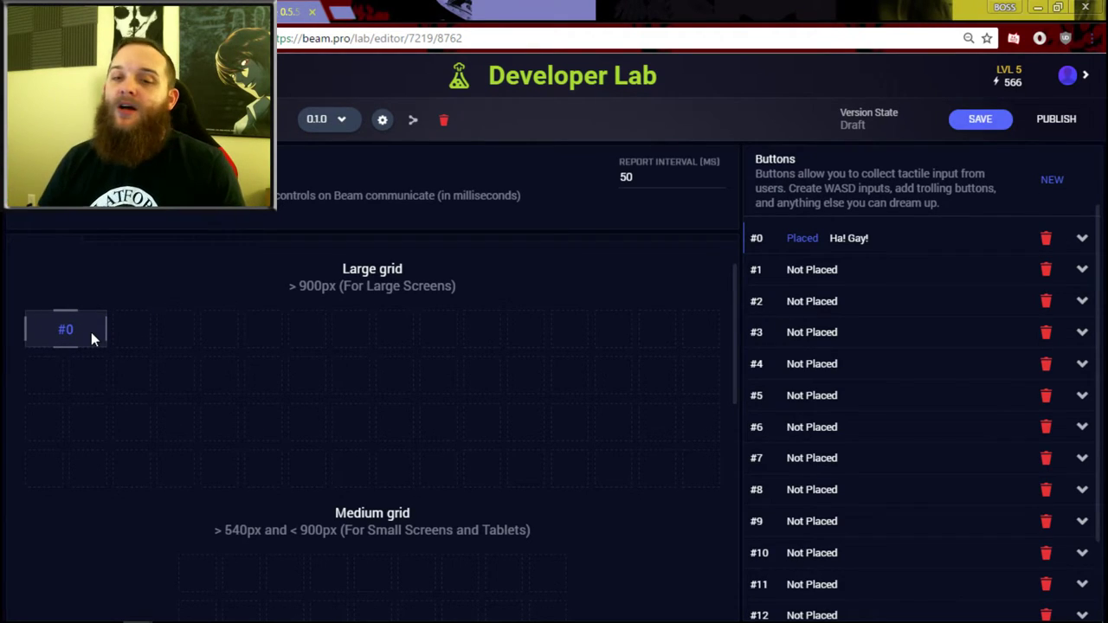
left_click_drag(65, 345, 70, 391)
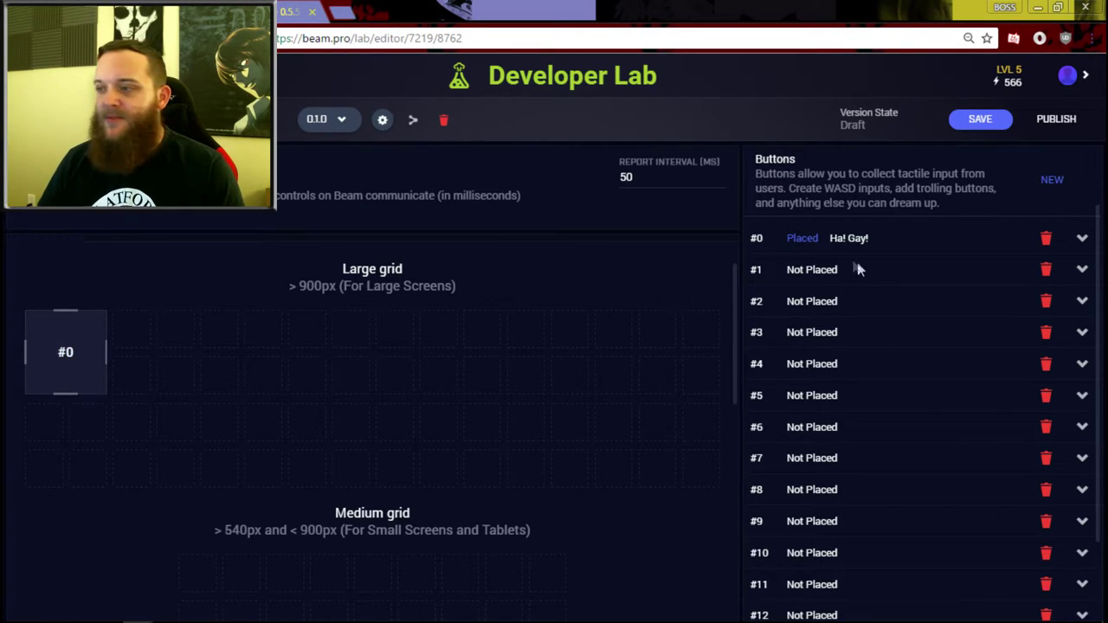
left_click_drag(833, 270, 141, 332)
Place button #1 beside #0, size it to match, and save the layout
left_click_drag(854, 275, 120, 421)
left_click(120, 419)
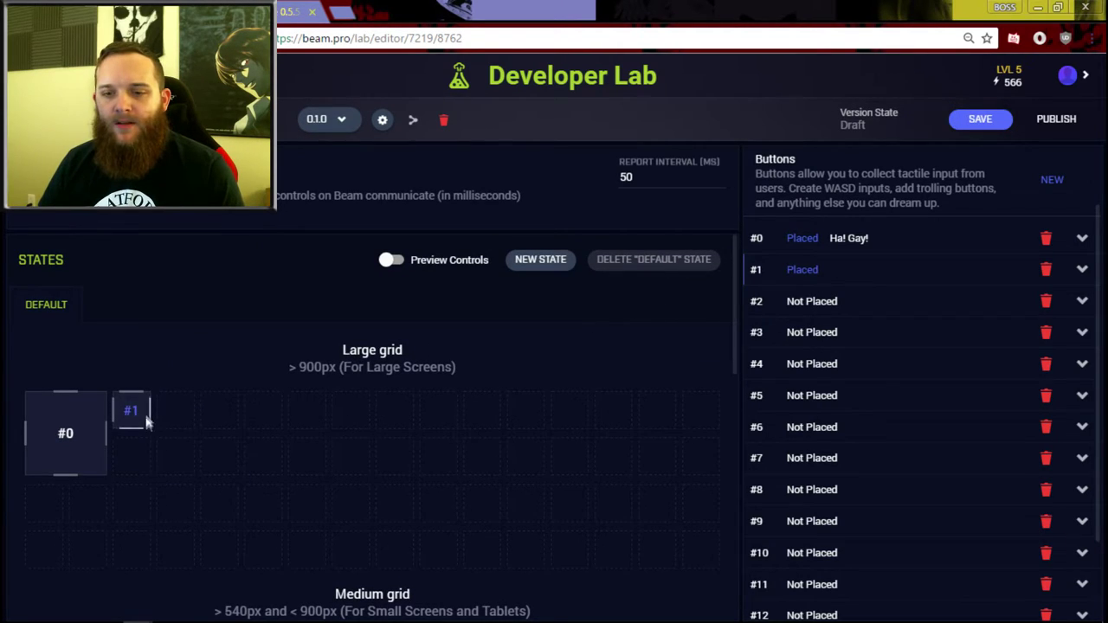
left_click_drag(192, 412, 153, 459)
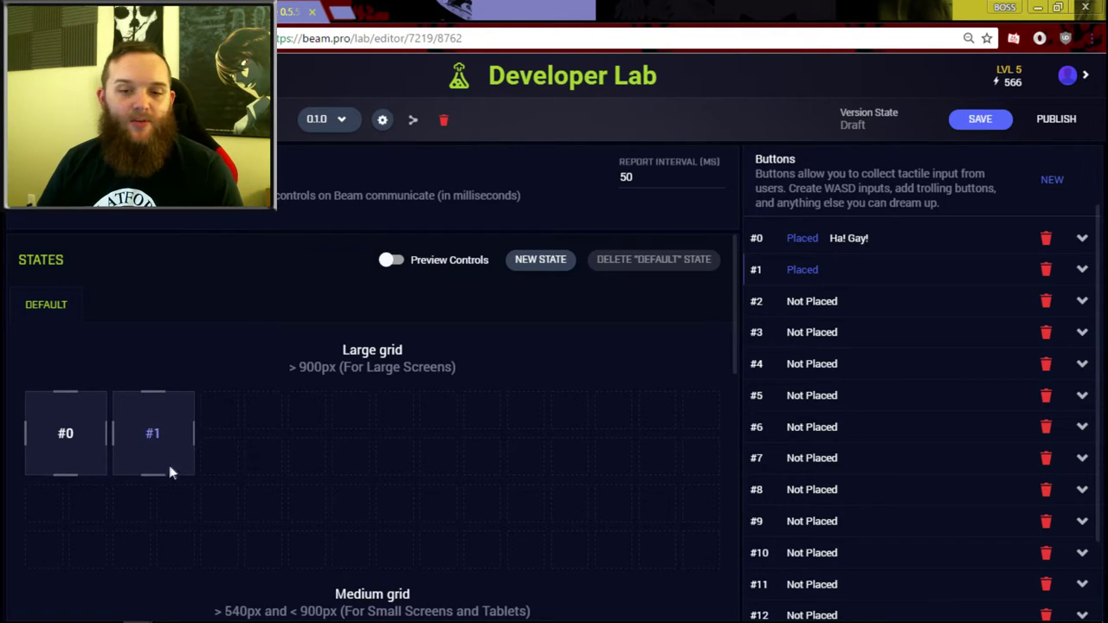
left_click(78, 443)
left_click(177, 440)
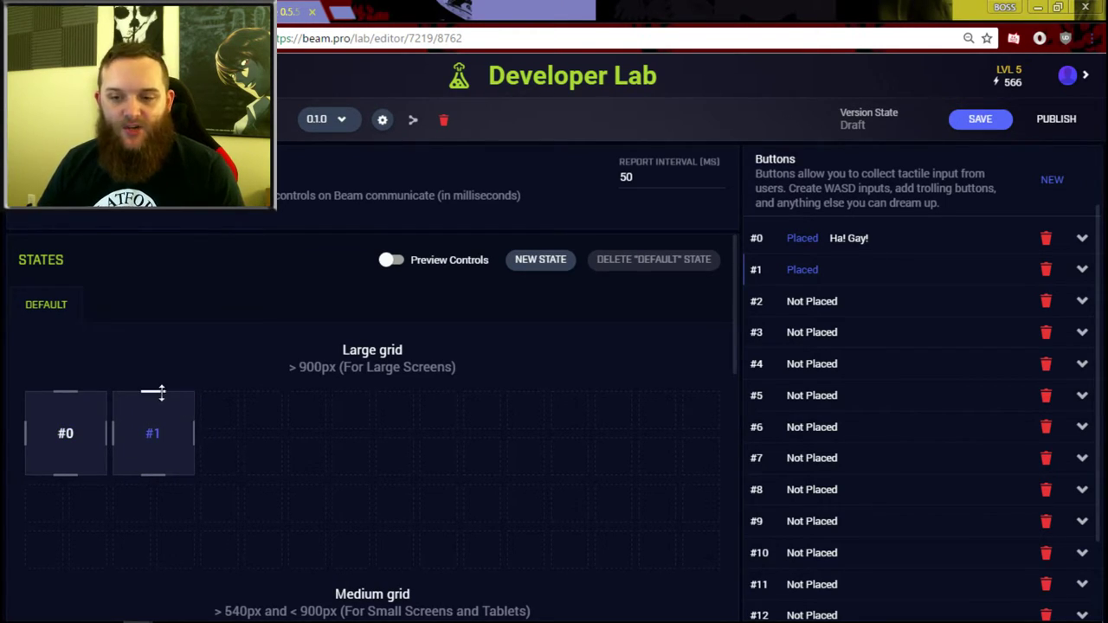
left_click(200, 434)
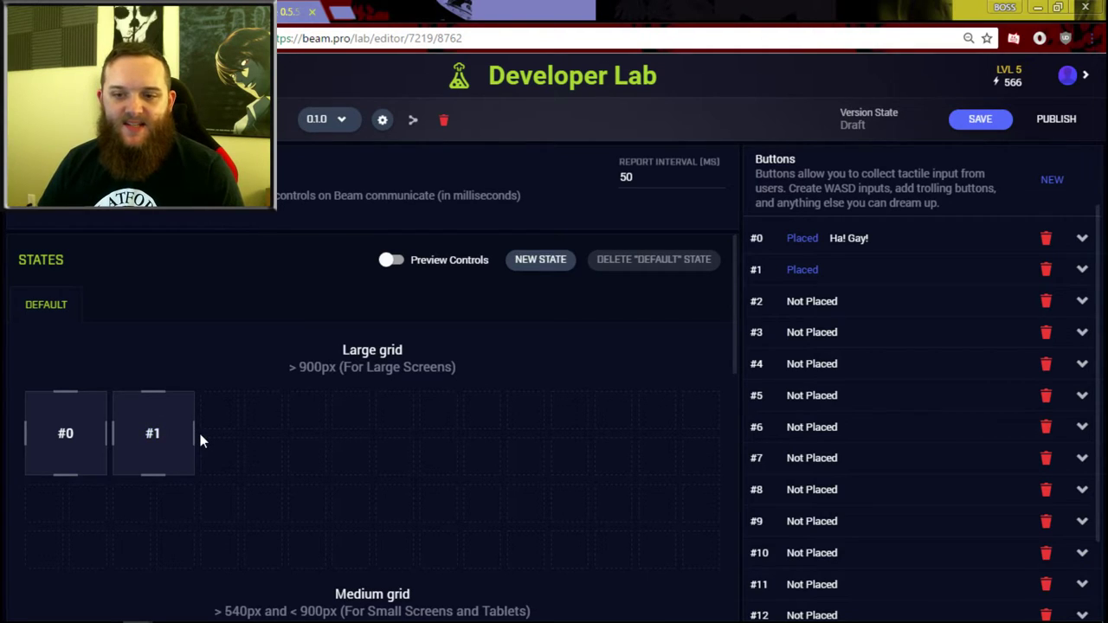
left_click(976, 128)
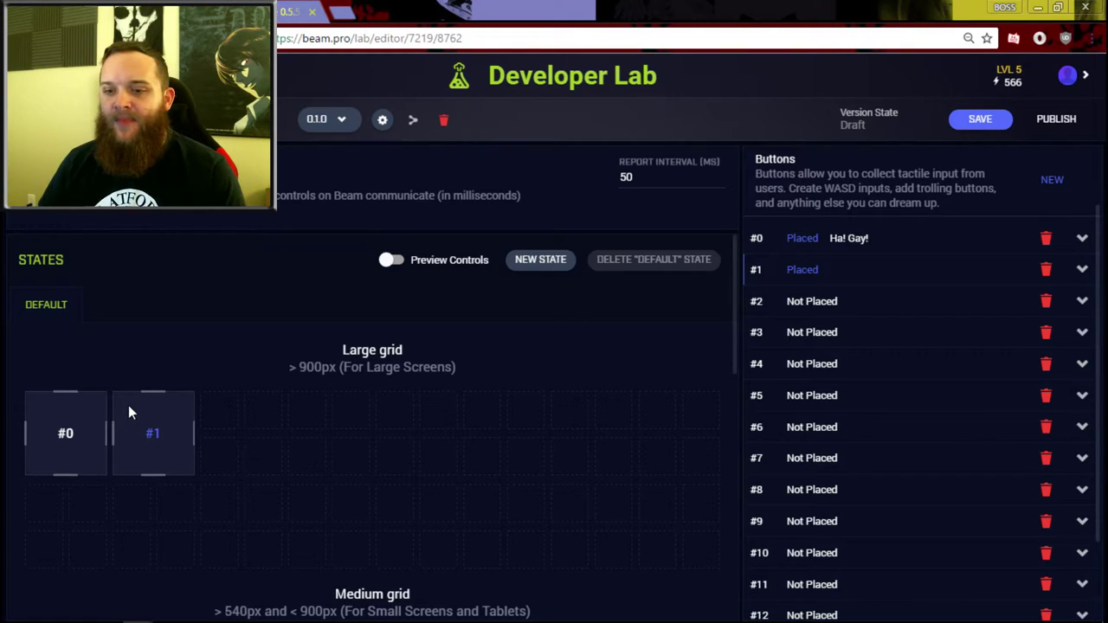
Try moving tile #1 below #0, then return it beside #0
left_click_drag(128, 405, 49, 497)
scroll(168, 444, "down", 2)
scroll(169, 446, "up", 1)
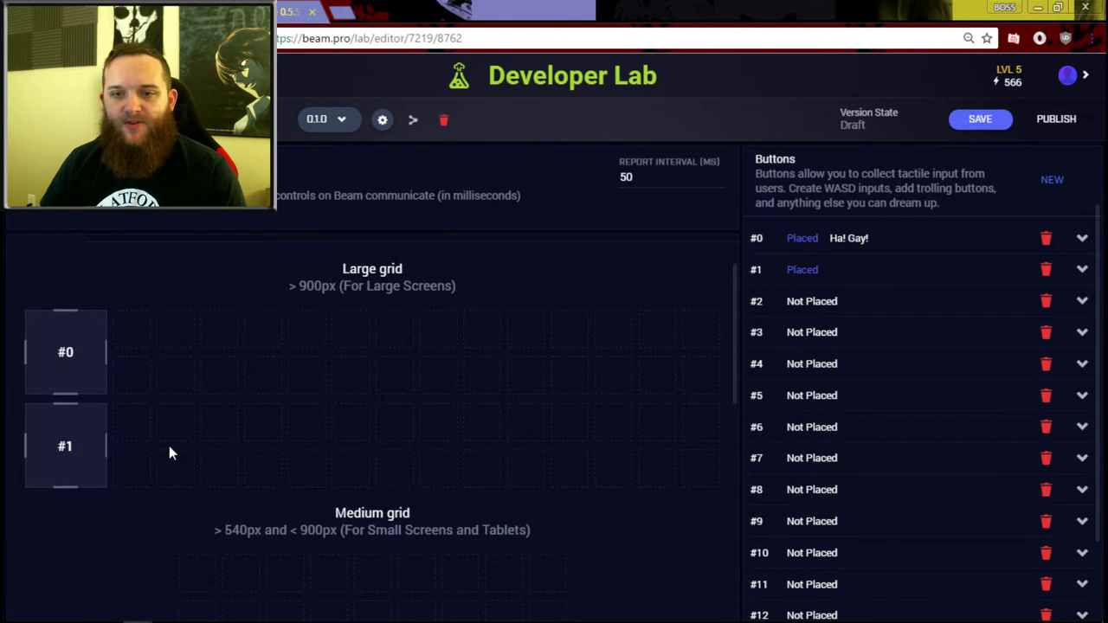
left_click_drag(49, 421, 136, 334)
scroll(135, 334, "up", 1)
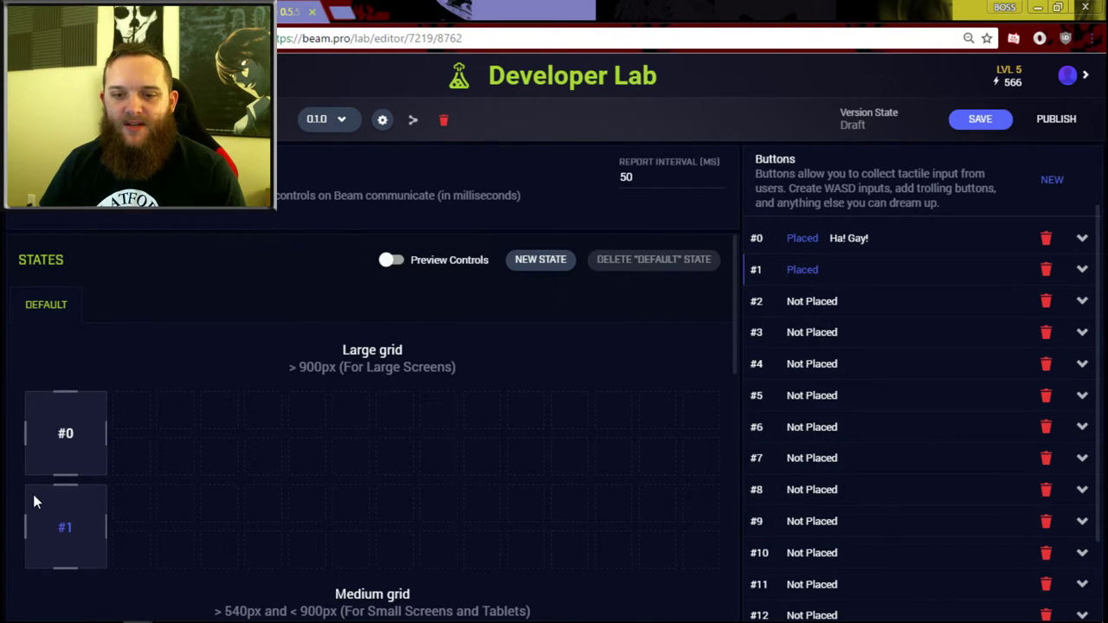
left_click_drag(33, 498, 138, 407)
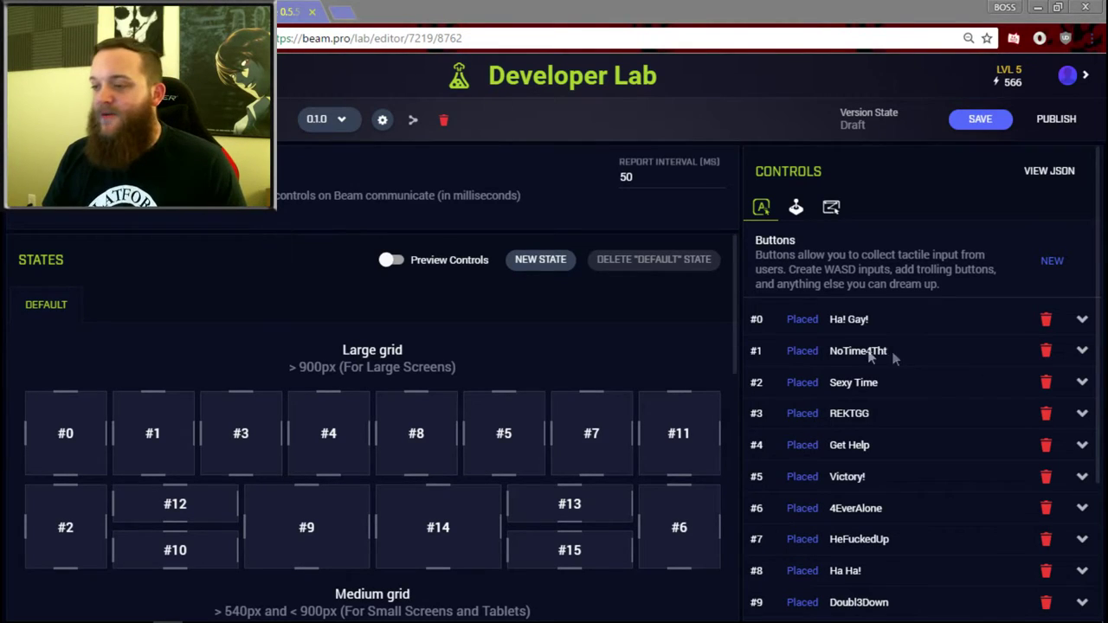
scroll(871, 433, "down", 3)
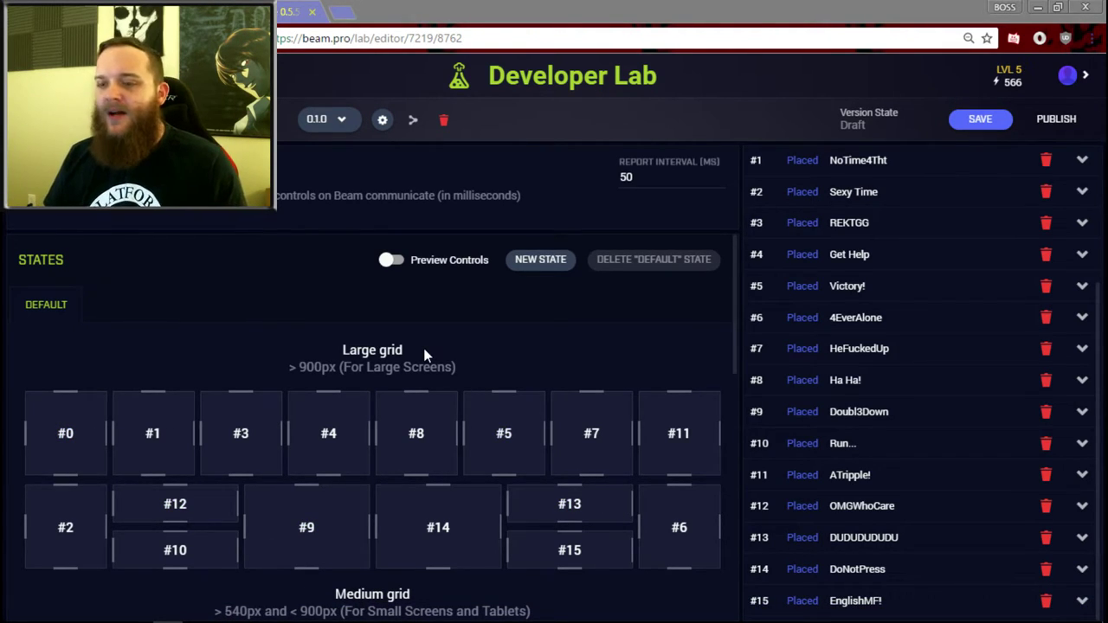
scroll(439, 346, "down", 1)
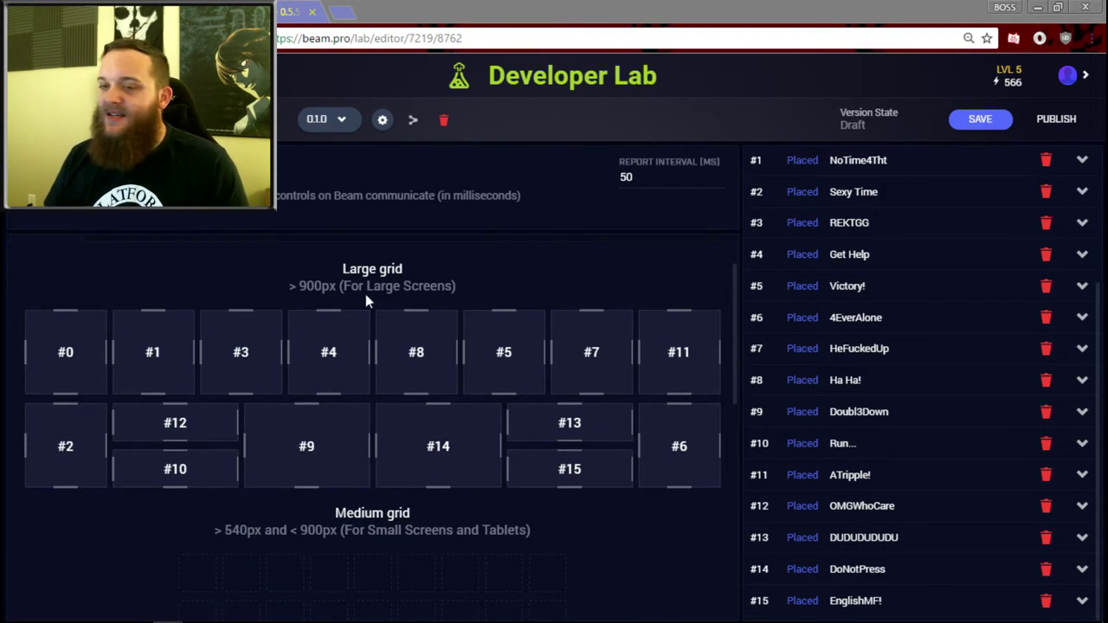
scroll(365, 294, "down", 6)
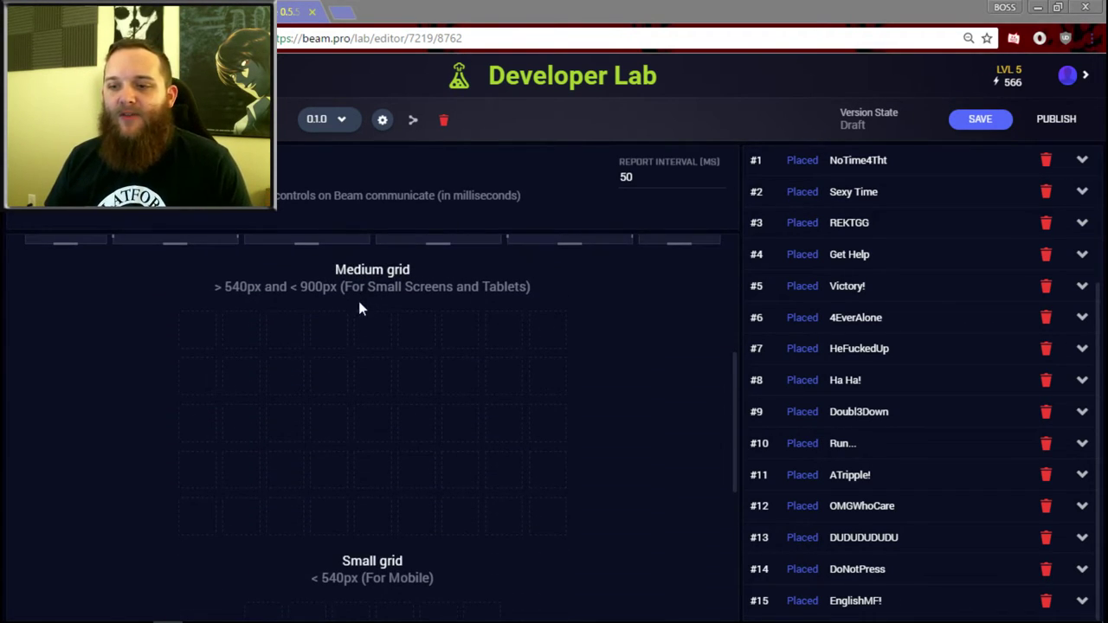
scroll(416, 401, "up", 5)
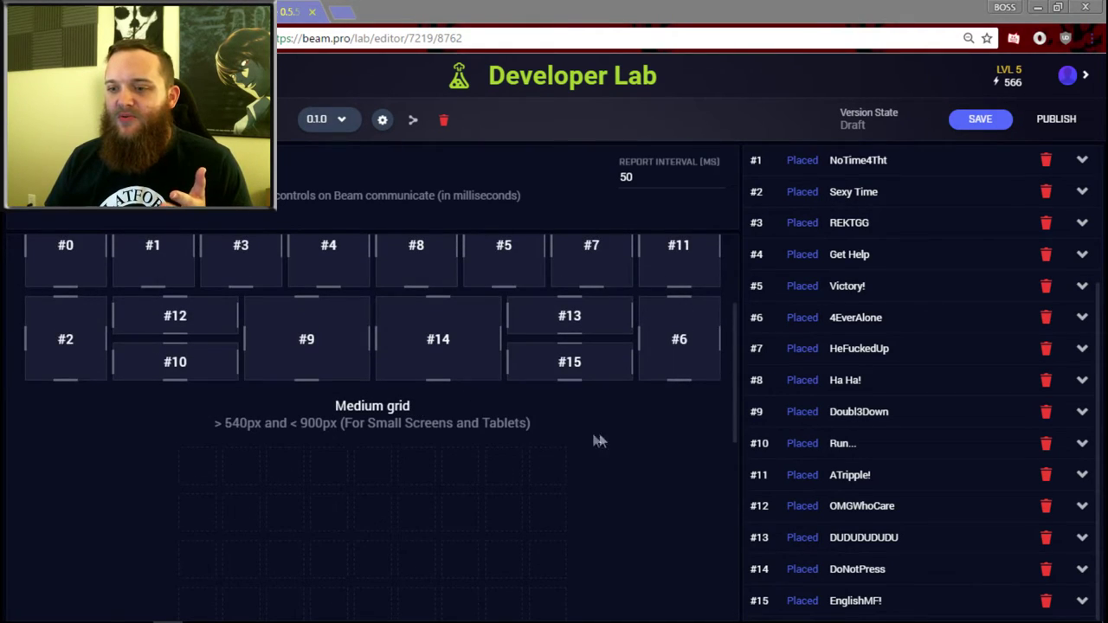
scroll(596, 439, "up", 2)
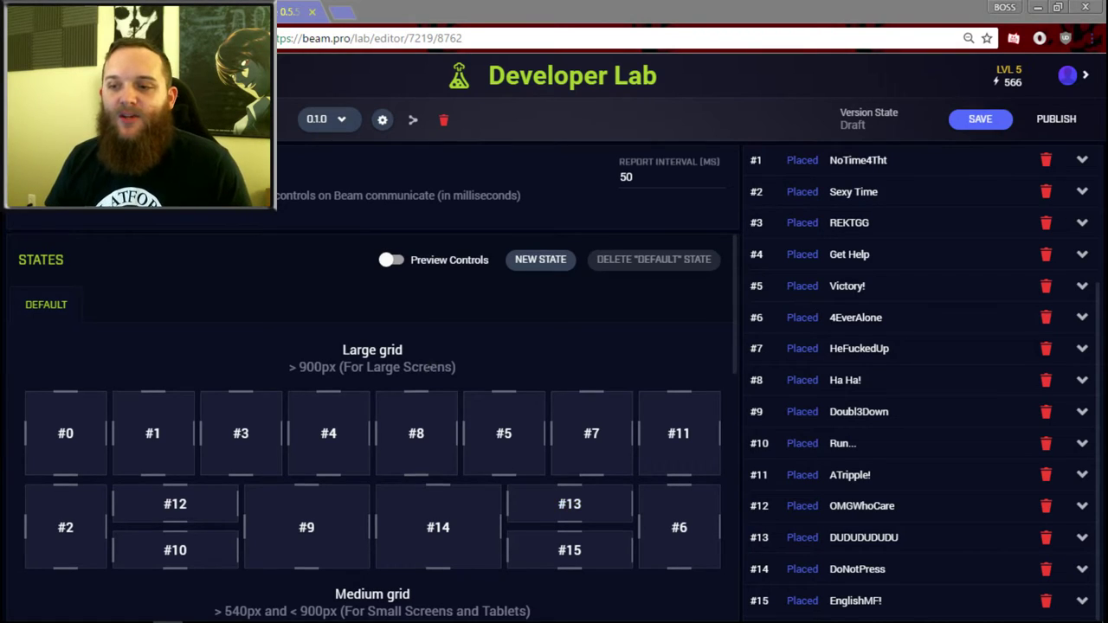
scroll(419, 429, "down", 8)
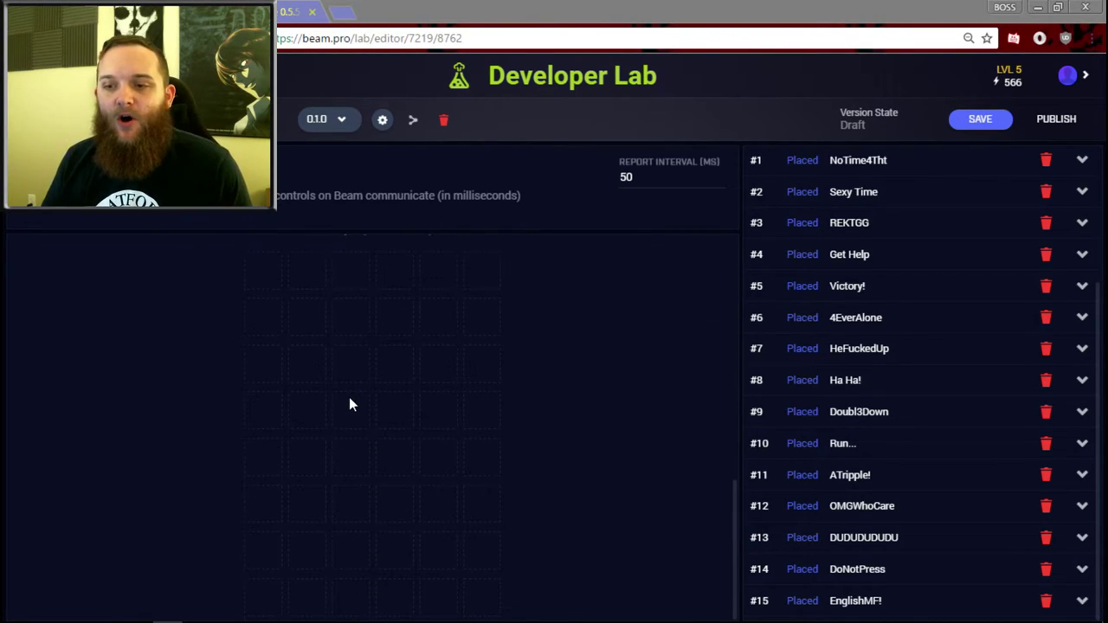
scroll(348, 403, "up", 3)
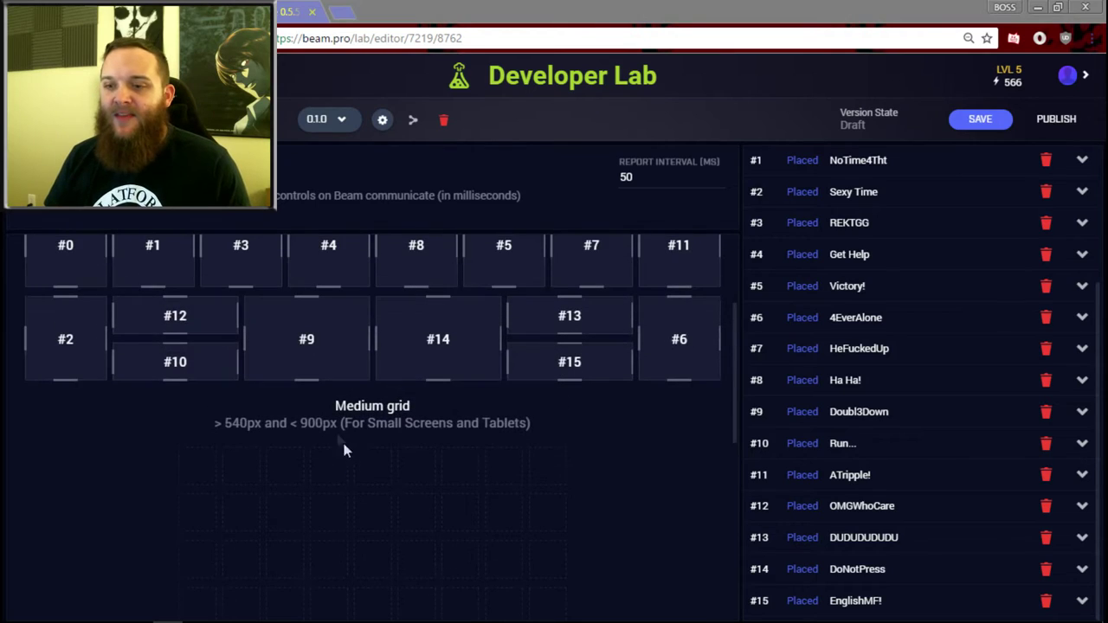
scroll(385, 471, "down", 2)
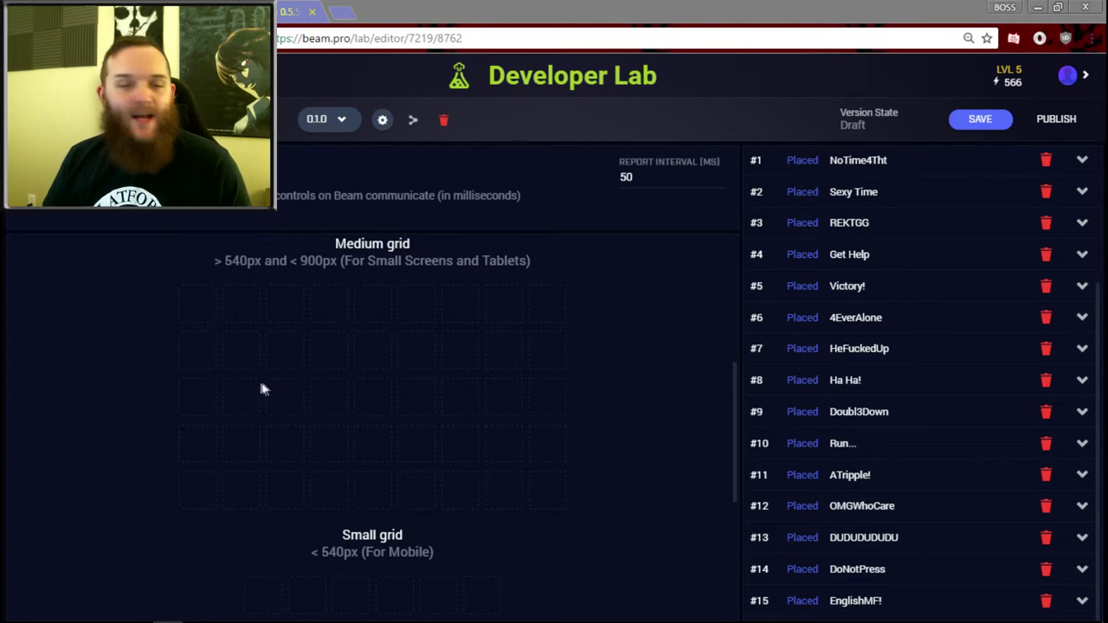
scroll(259, 381, "down", 4)
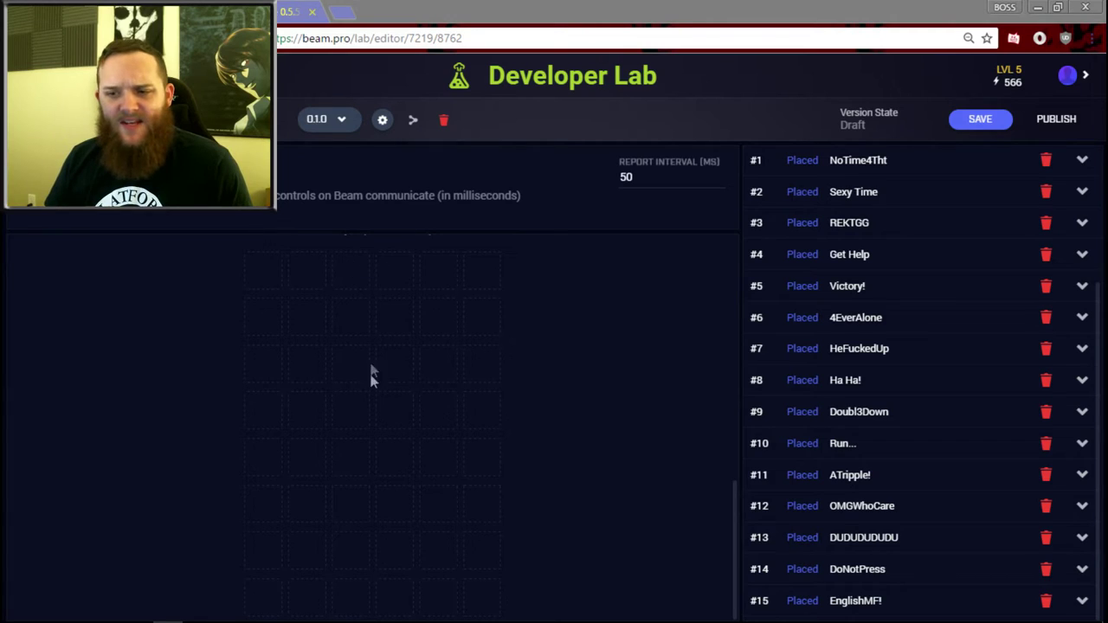
scroll(363, 467, "up", 4)
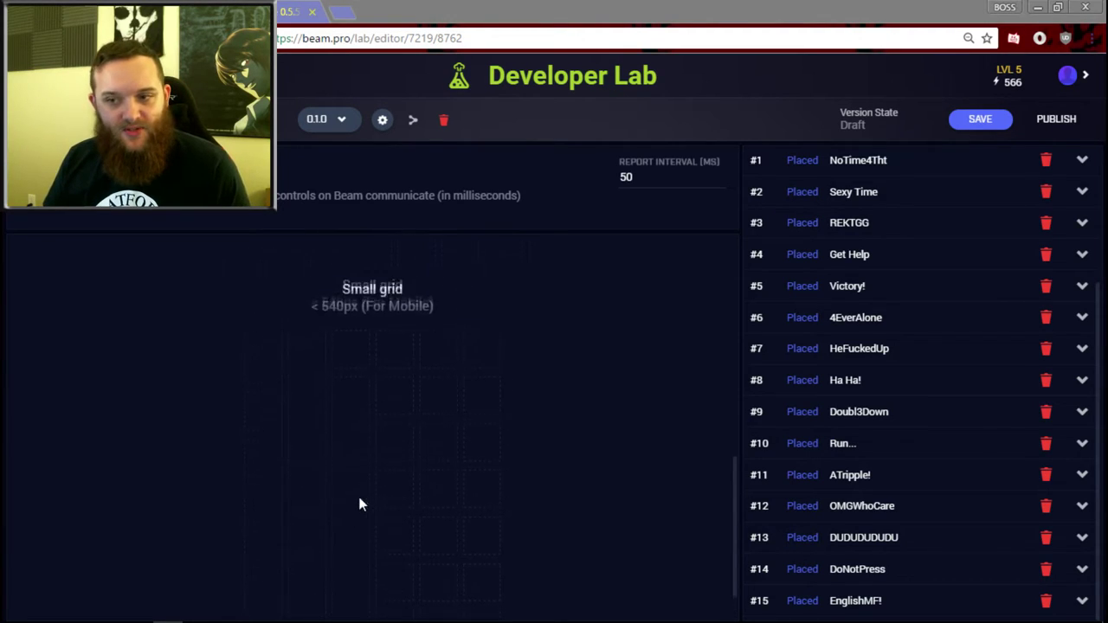
scroll(394, 473, "down", 1)
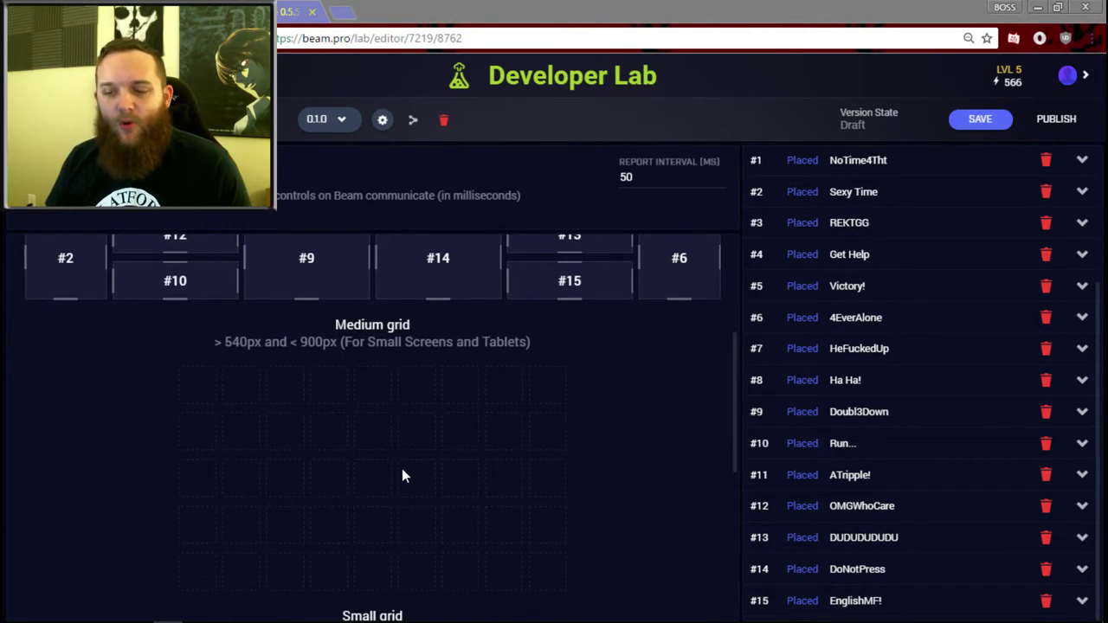
scroll(402, 475, "down", 1)
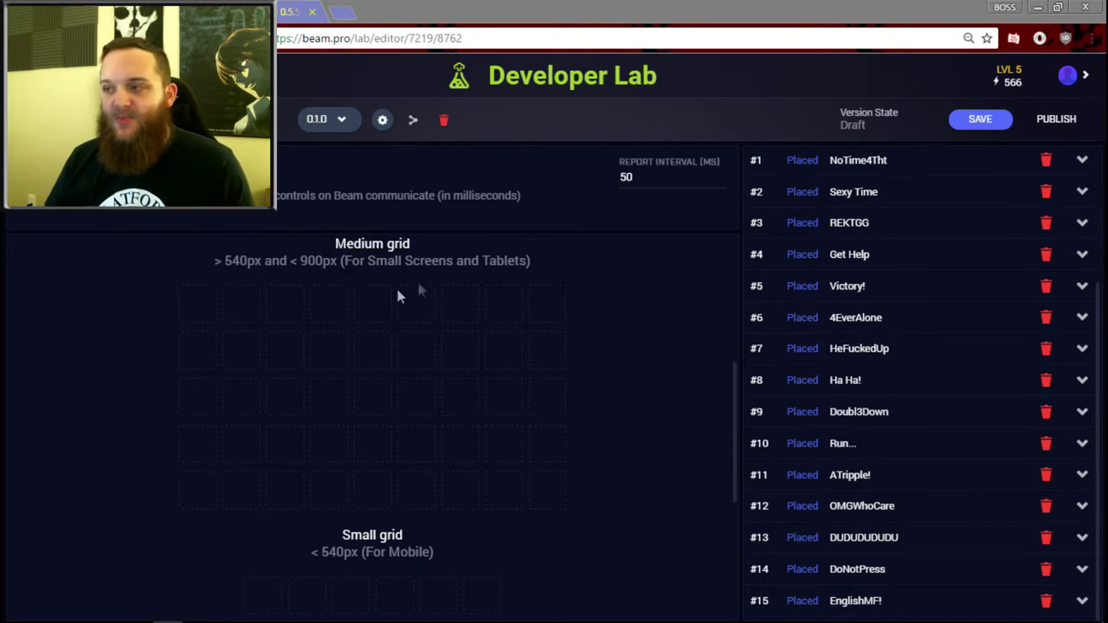
scroll(679, 340, "up", 4)
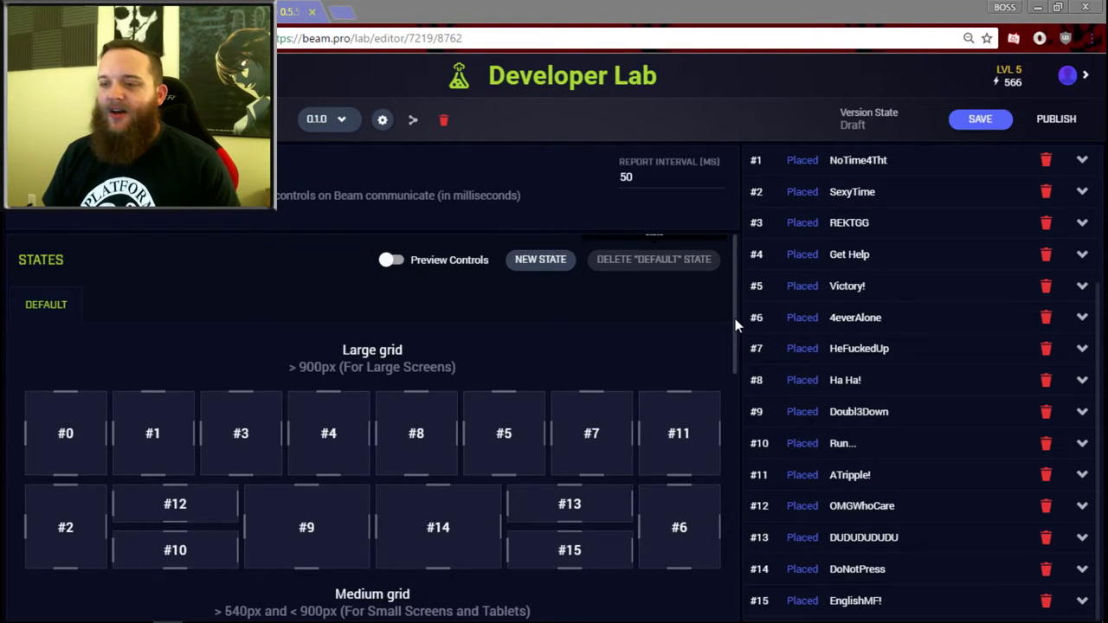
left_click_drag(733, 270, 737, 394)
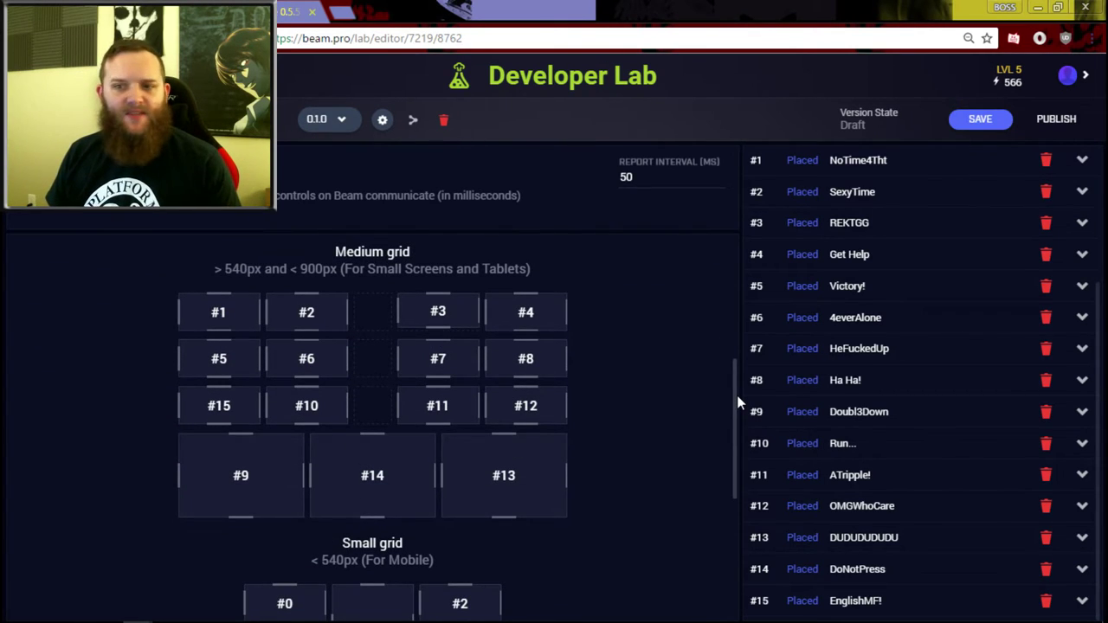
left_click_drag(737, 398, 718, 530)
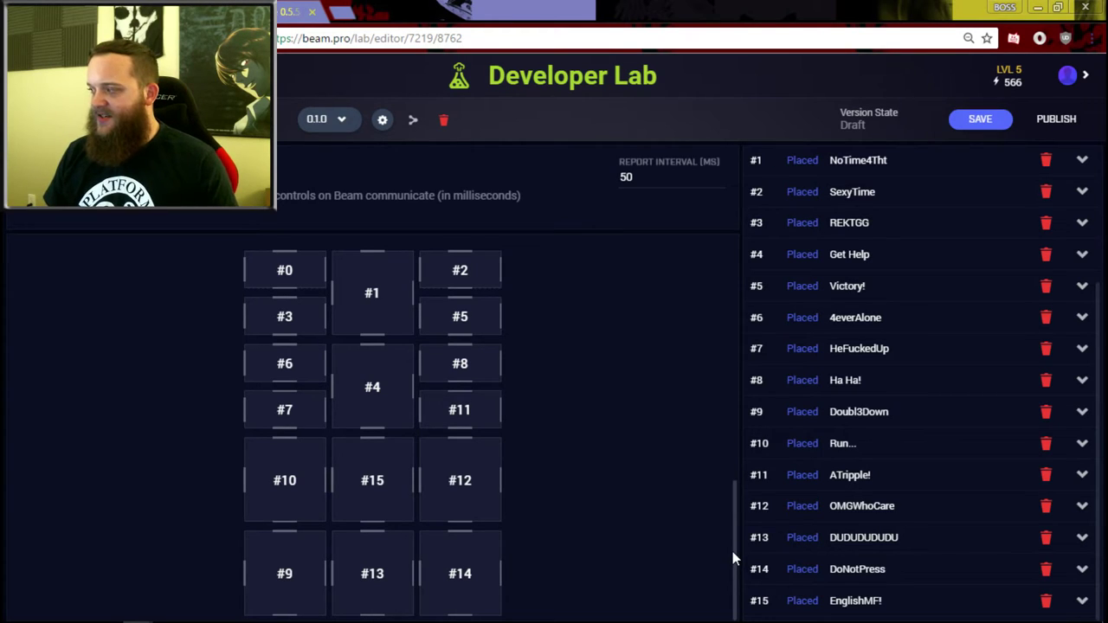
left_click_drag(732, 514, 751, 287)
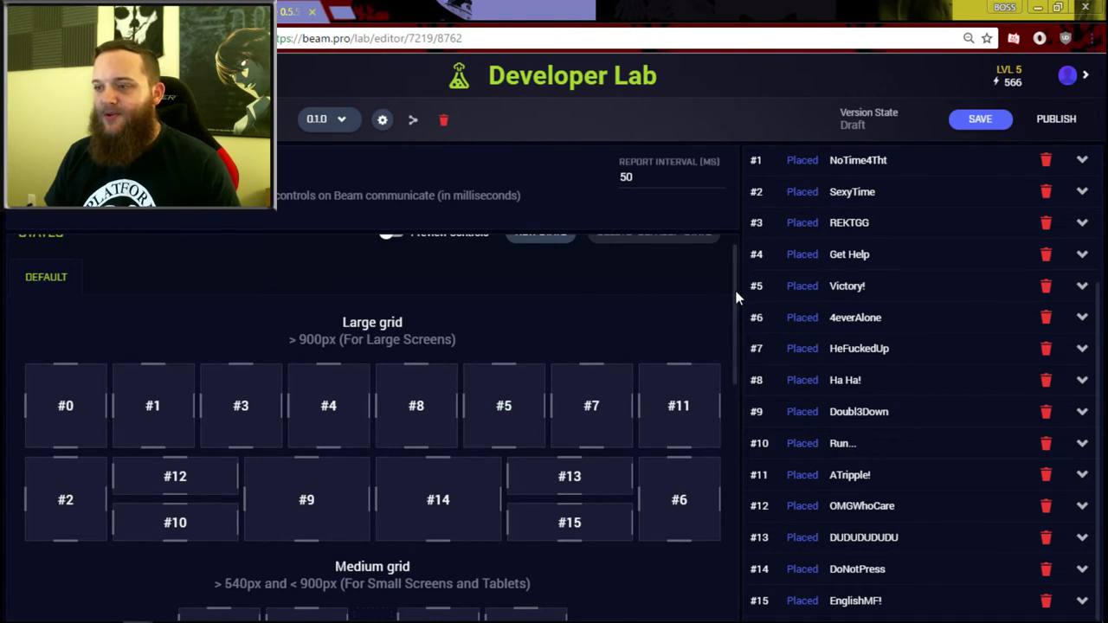
scroll(736, 298, "up", 1)
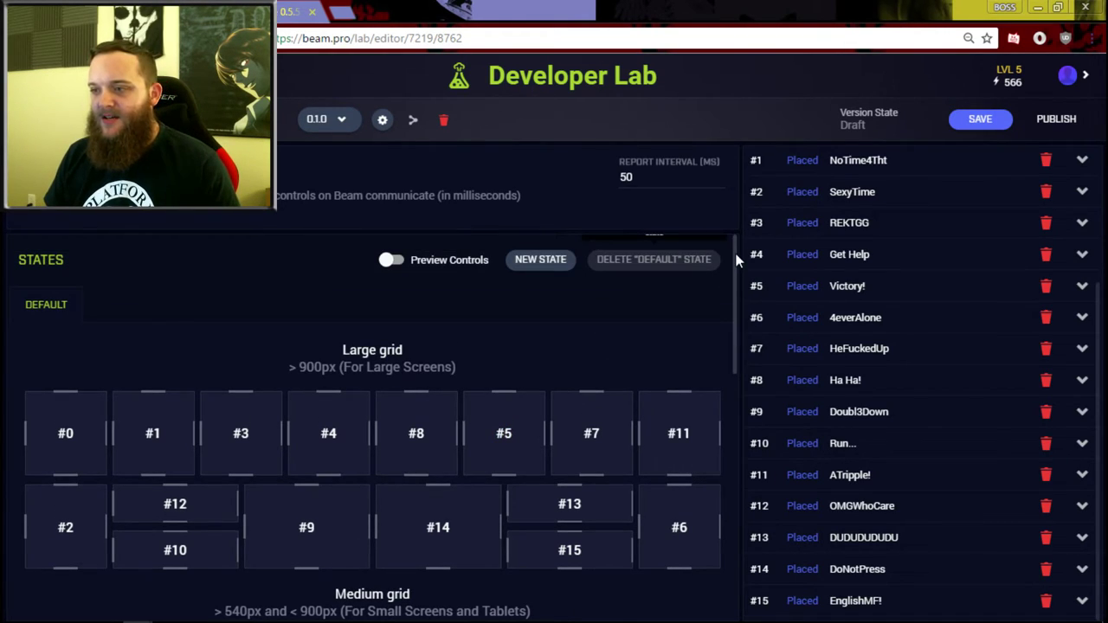
Turn on Preview Controls and check the labelled tiles across the Large, Medium and Small grids
left_click(416, 265)
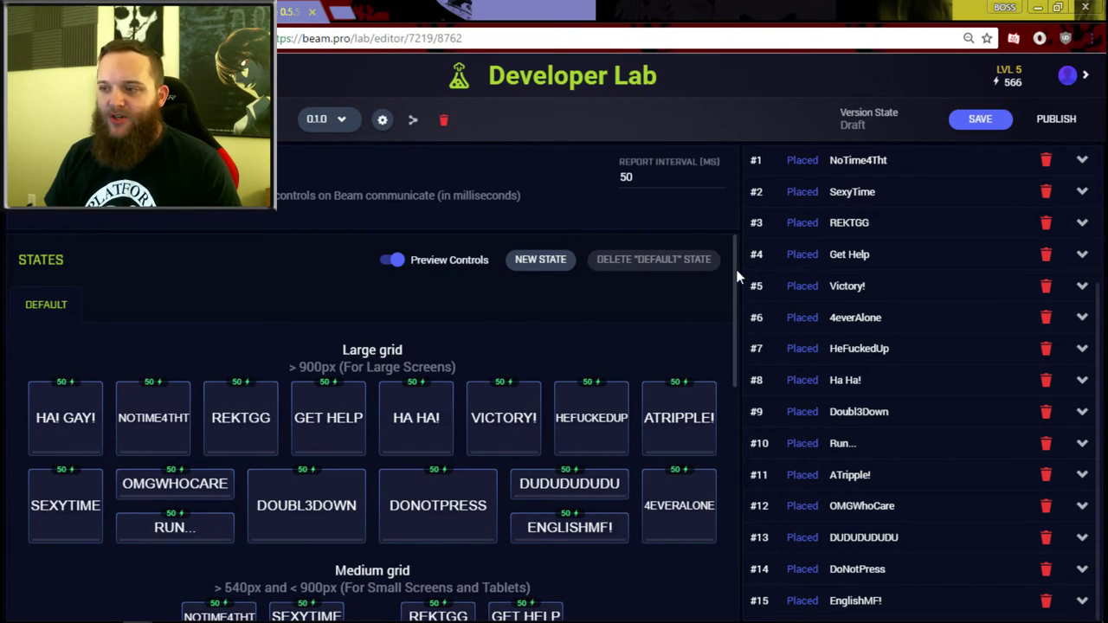
scroll(738, 277, "down", 3)
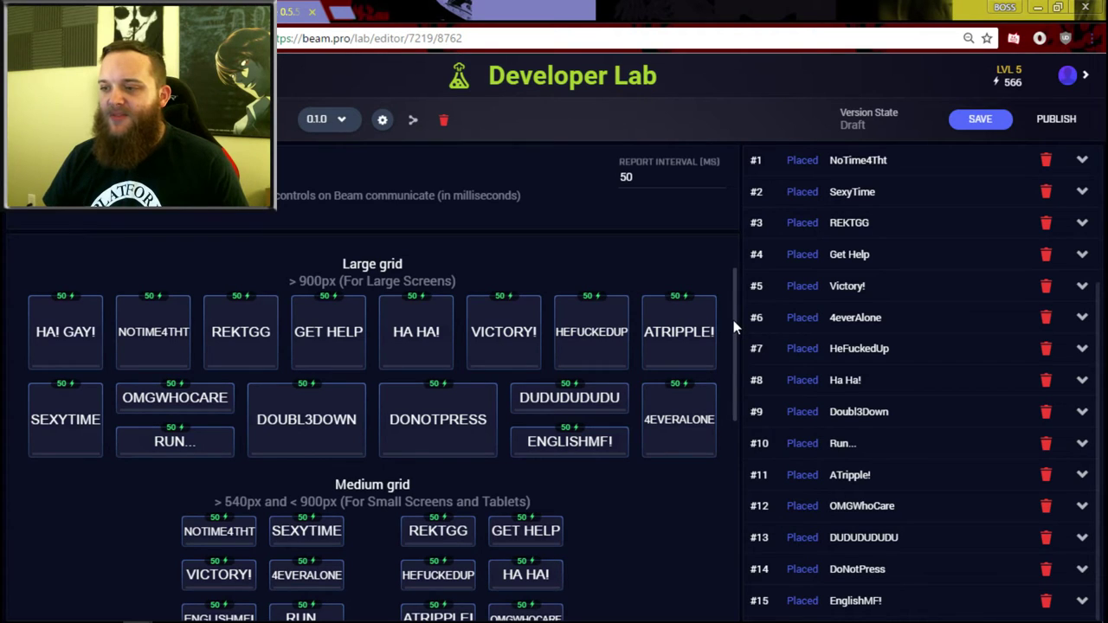
left_click_drag(733, 320, 737, 545)
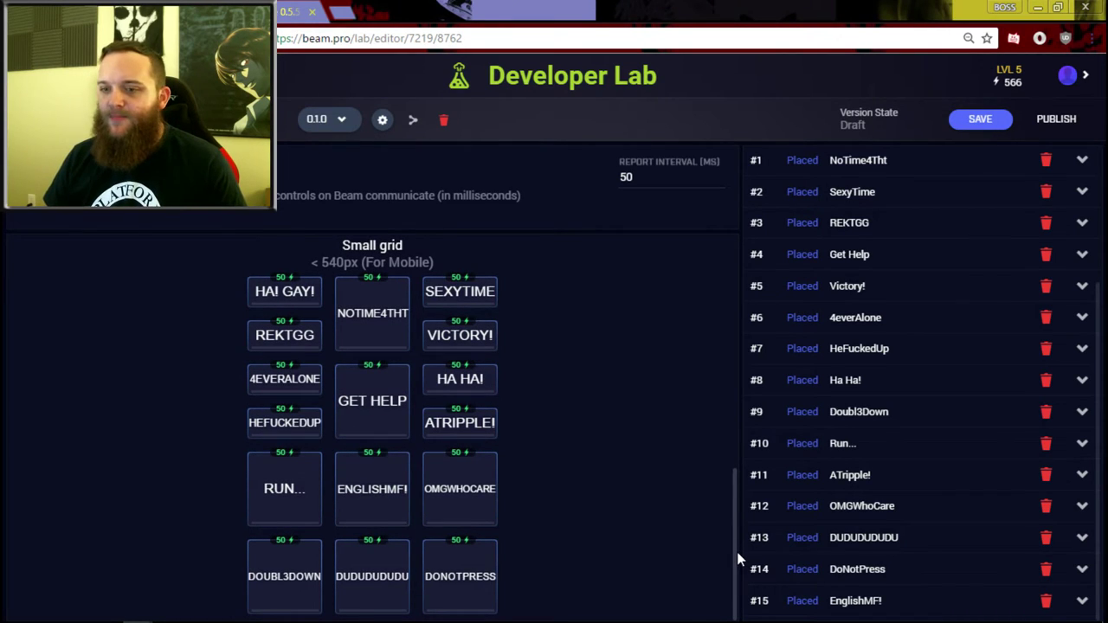
left_click_drag(737, 551, 725, 289)
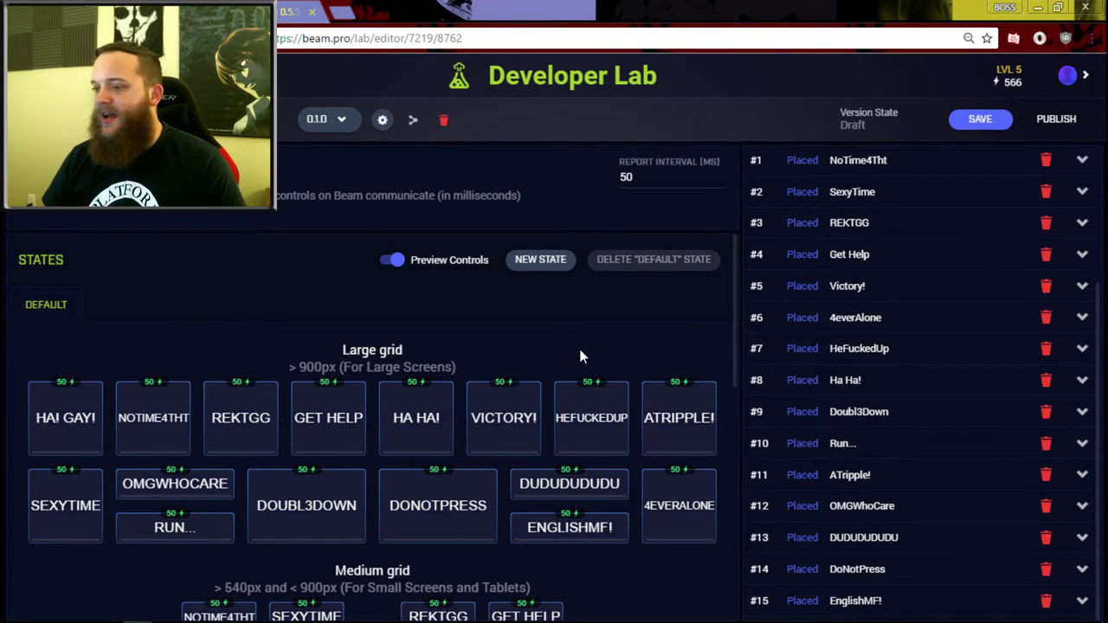
Save the current controls layout
scroll(891, 301, "up", 2)
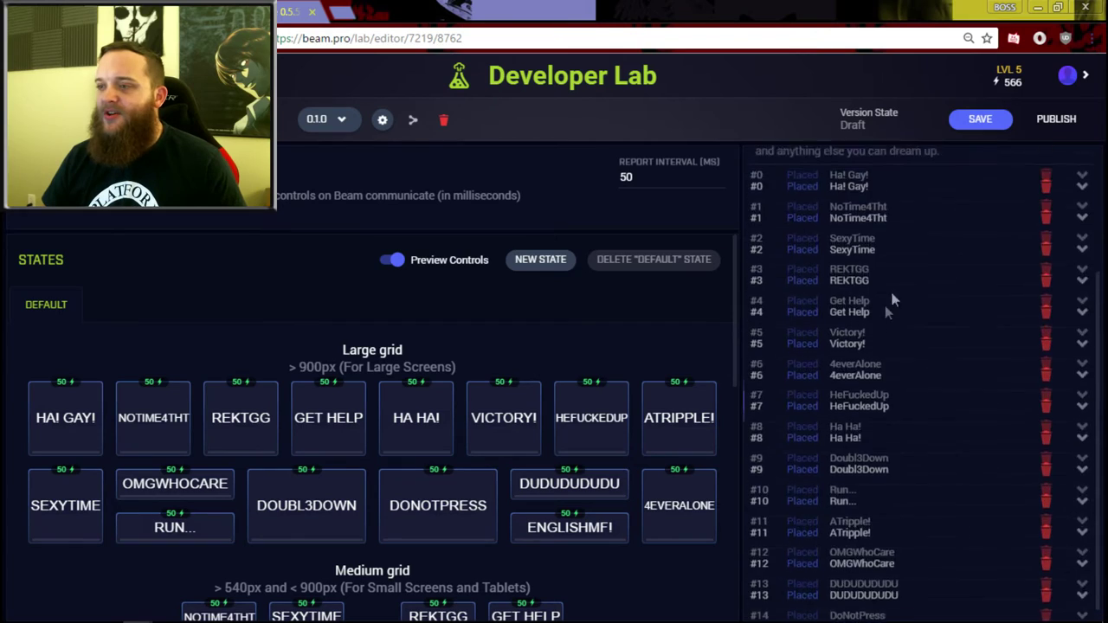
scroll(891, 300, "up", 3)
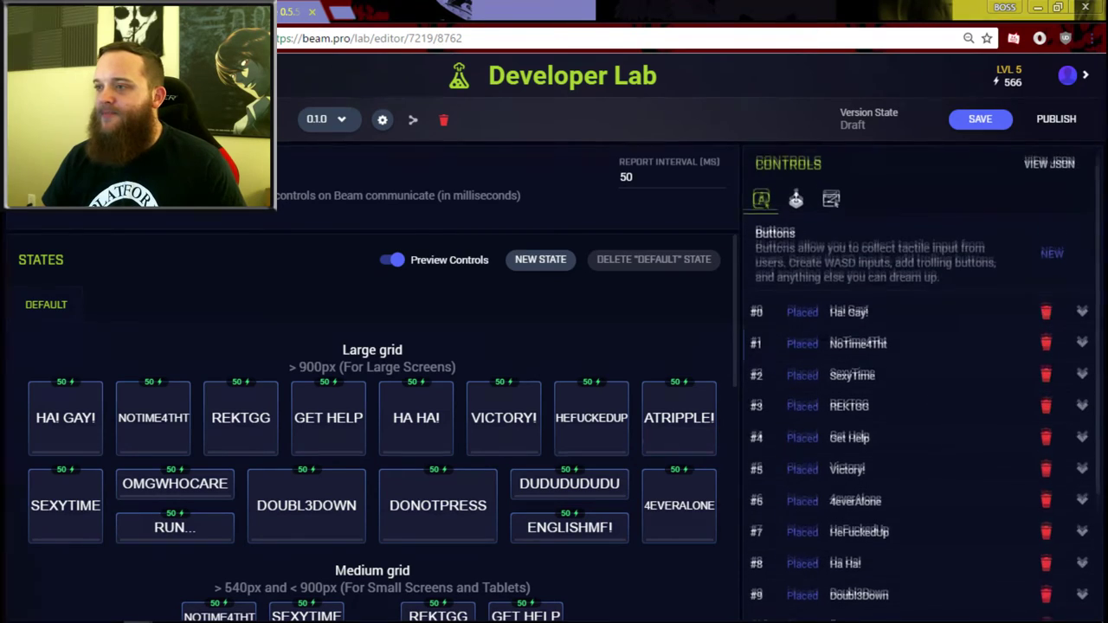
left_click(978, 126)
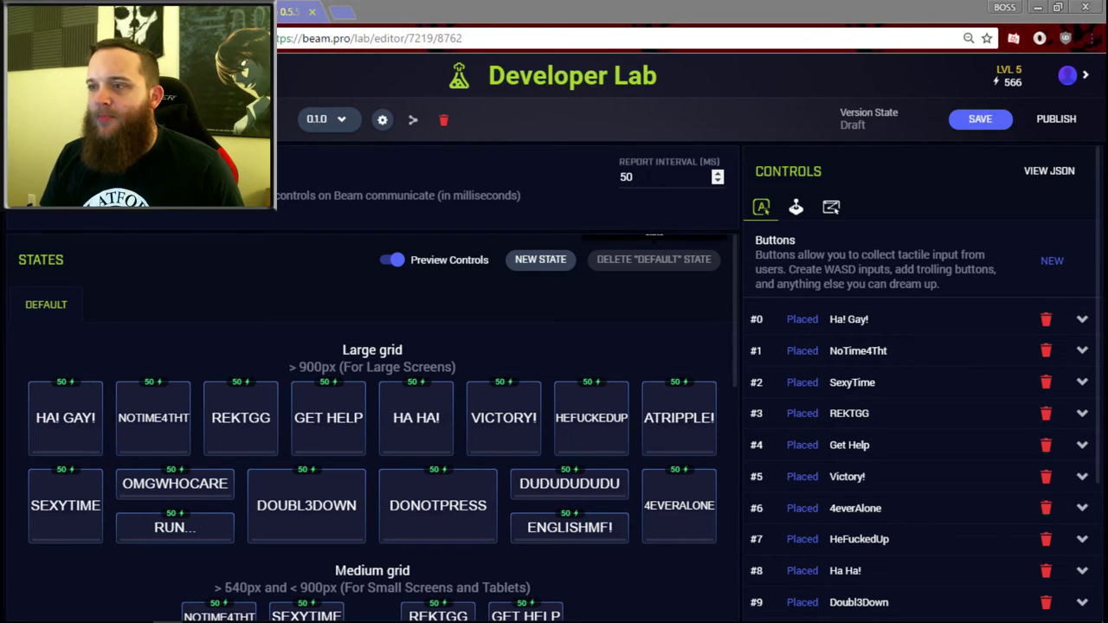
Change the report interval from 50 to 100 milliseconds
double_click(626, 177)
type("100")
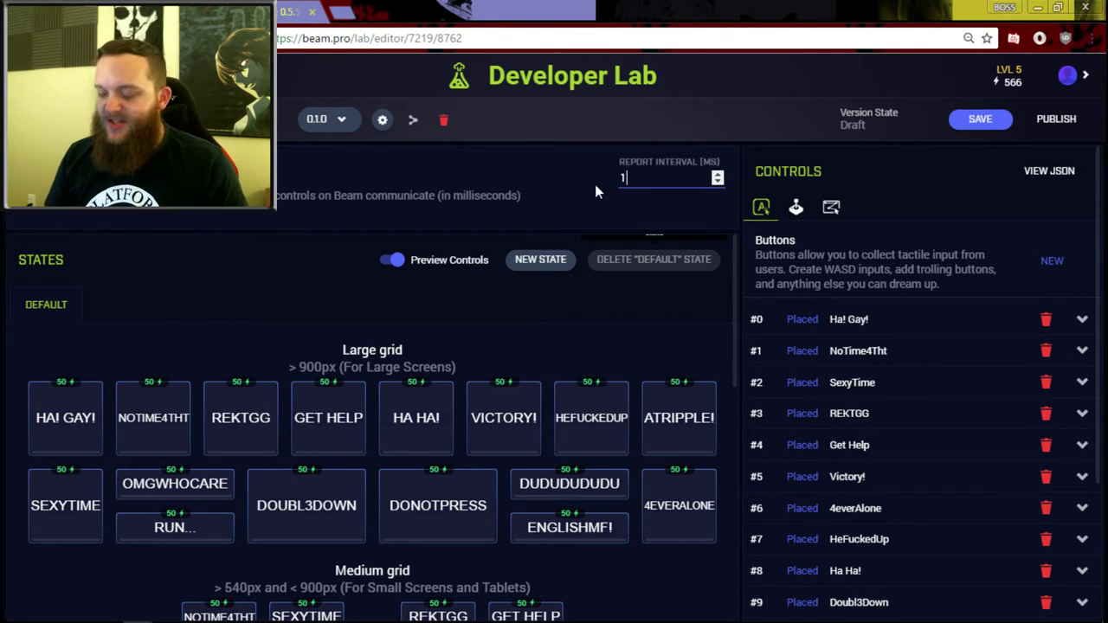
left_click(630, 197)
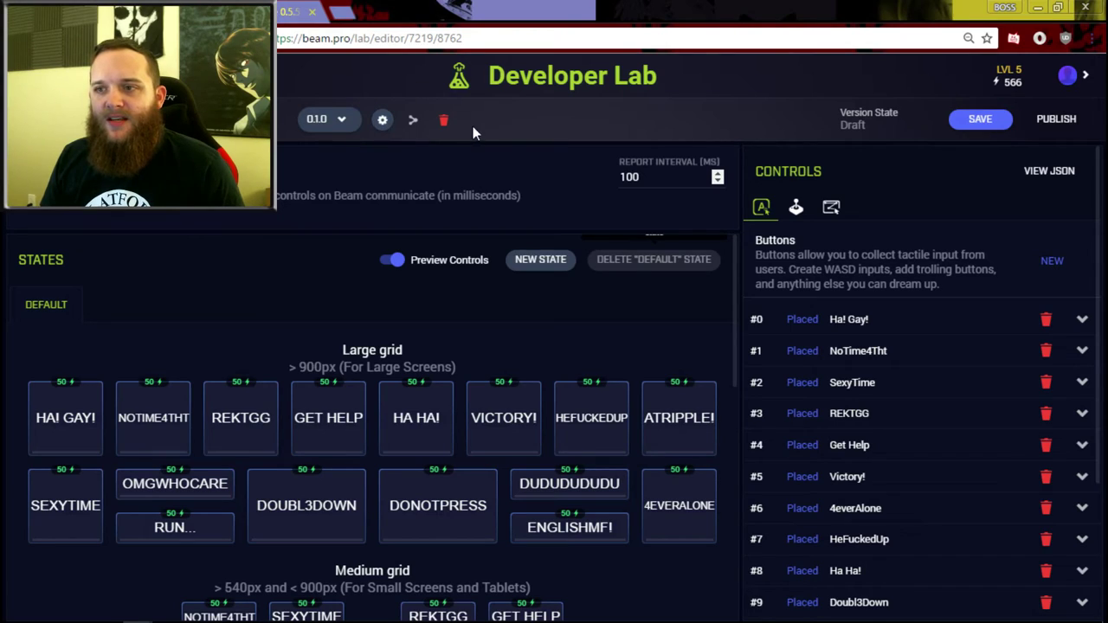
Set the version's share setting to 'Anyone with version ID and the right code can play your game'
left_click(414, 121)
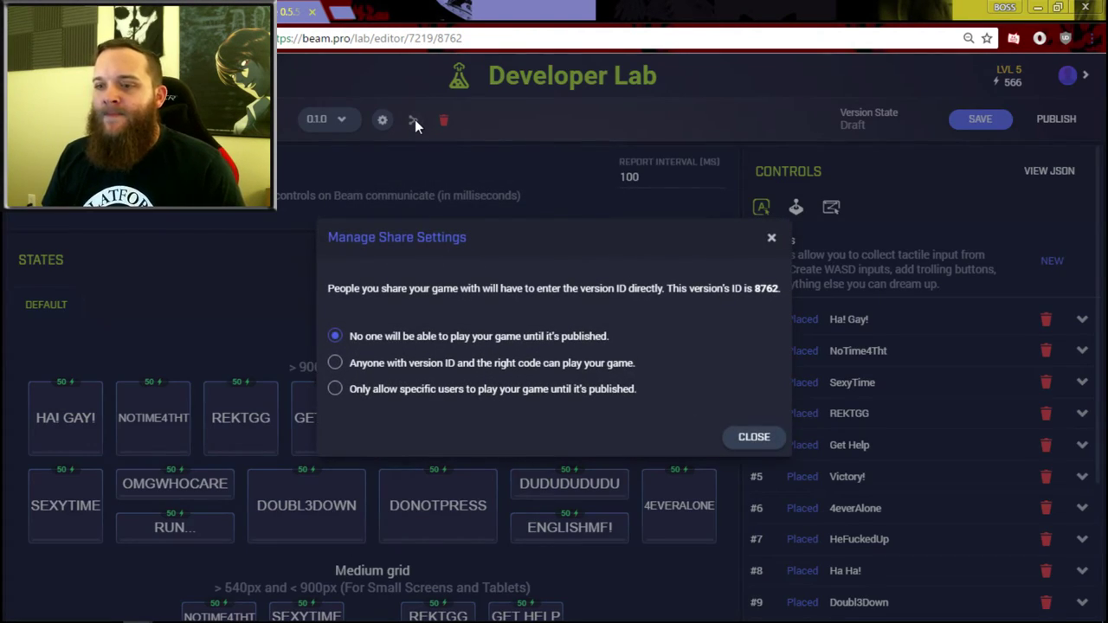
left_click(334, 369)
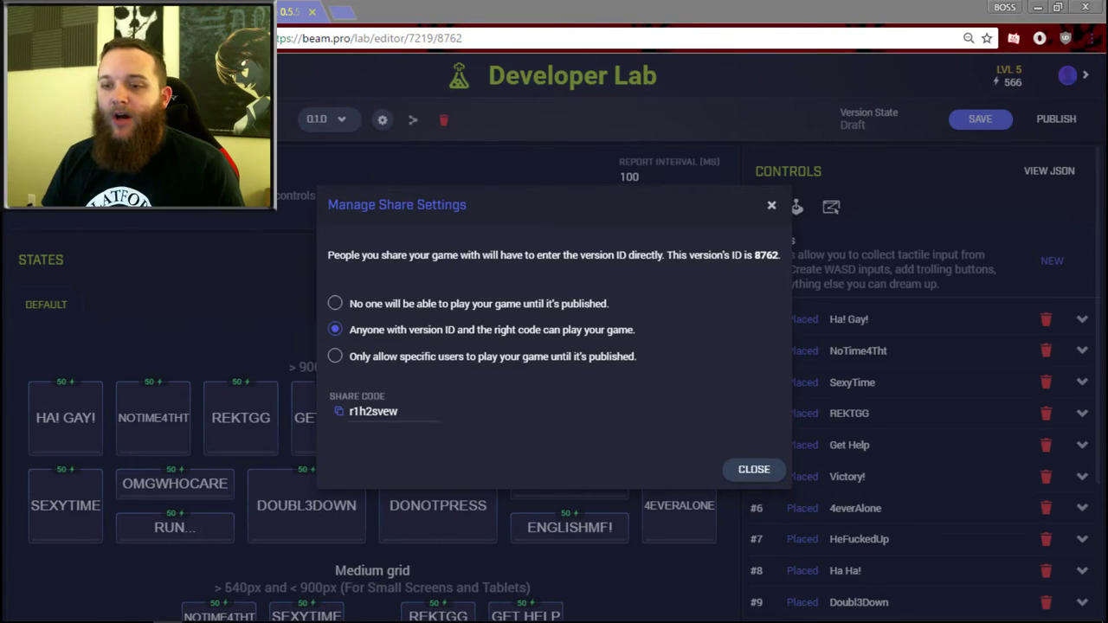
Search %appdata% in Cortana and open the AppData Roaming folder
left_click(45, 611)
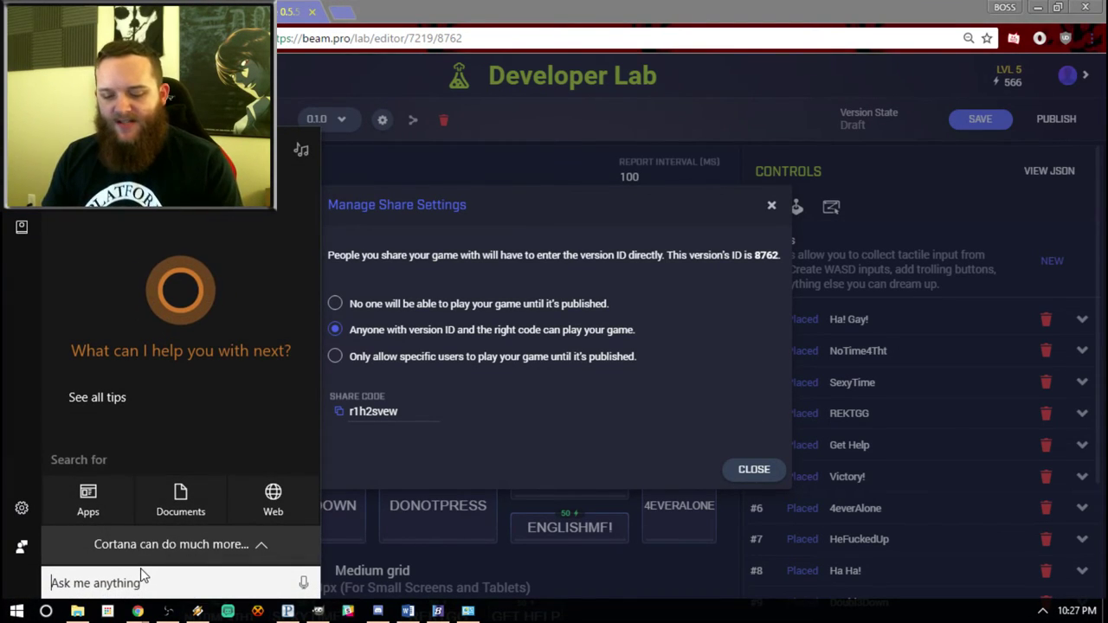
type("%app")
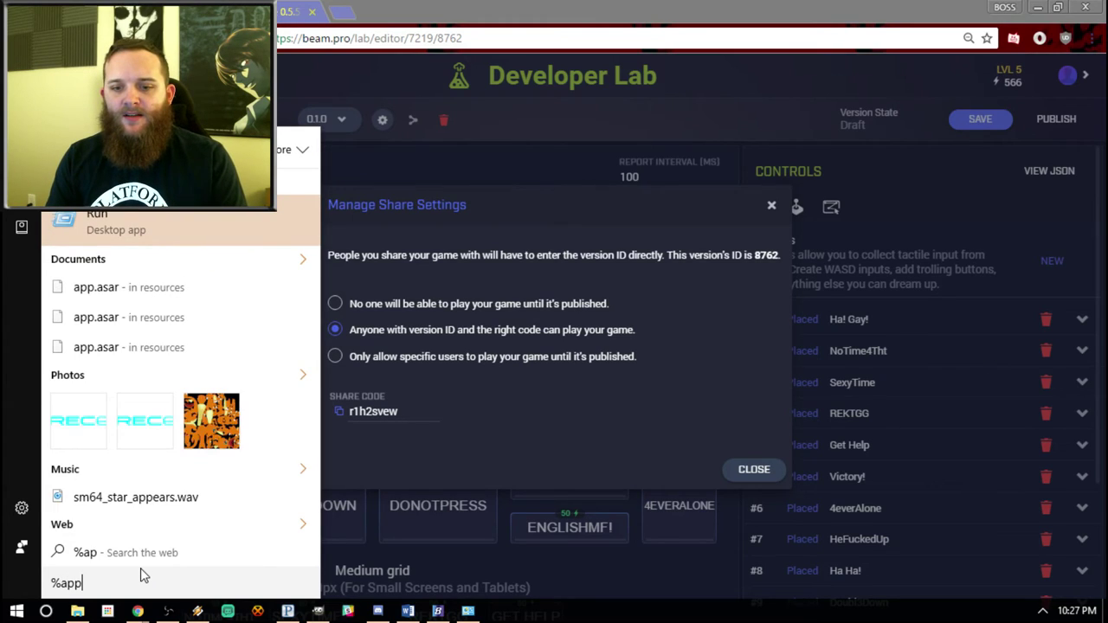
type("data%")
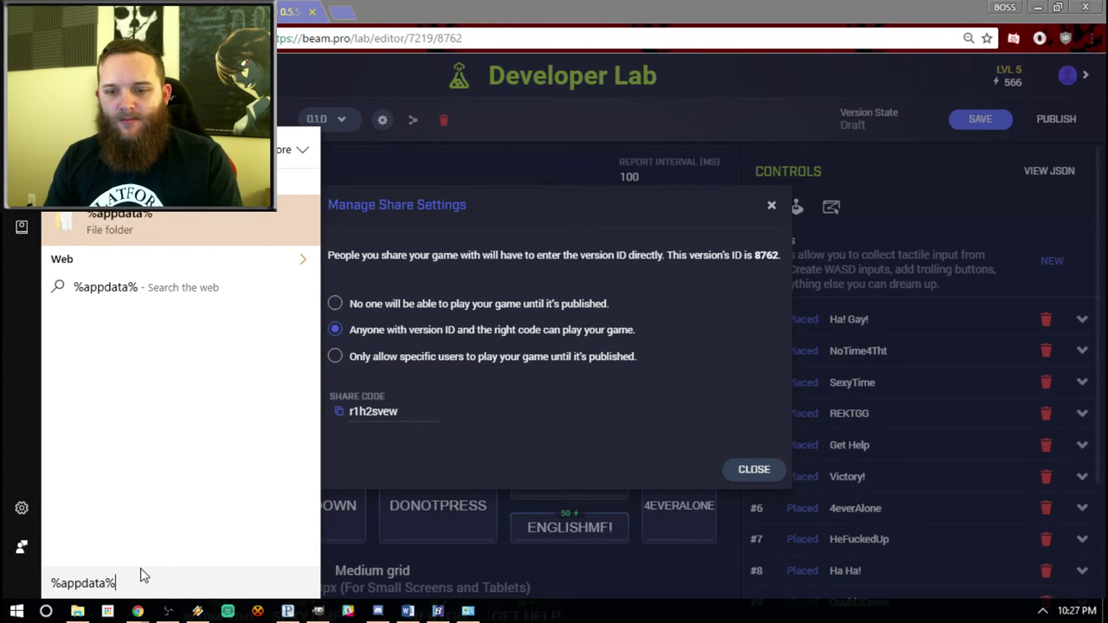
left_click(111, 228)
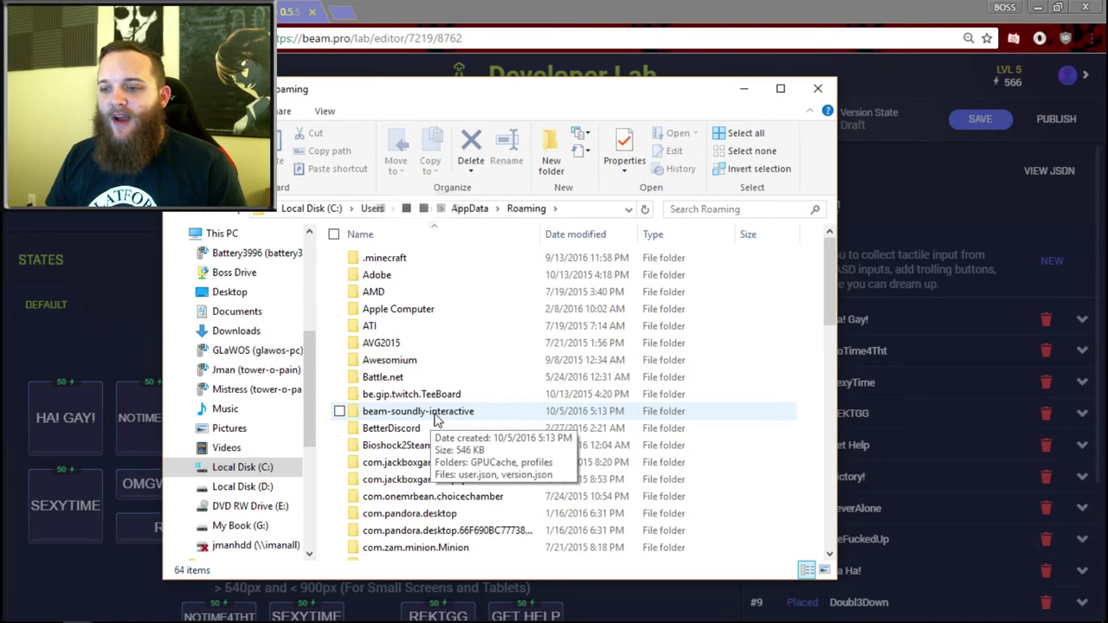
Open version.json from the beam-soundly-interactive folder using Notepad
double_click(432, 414)
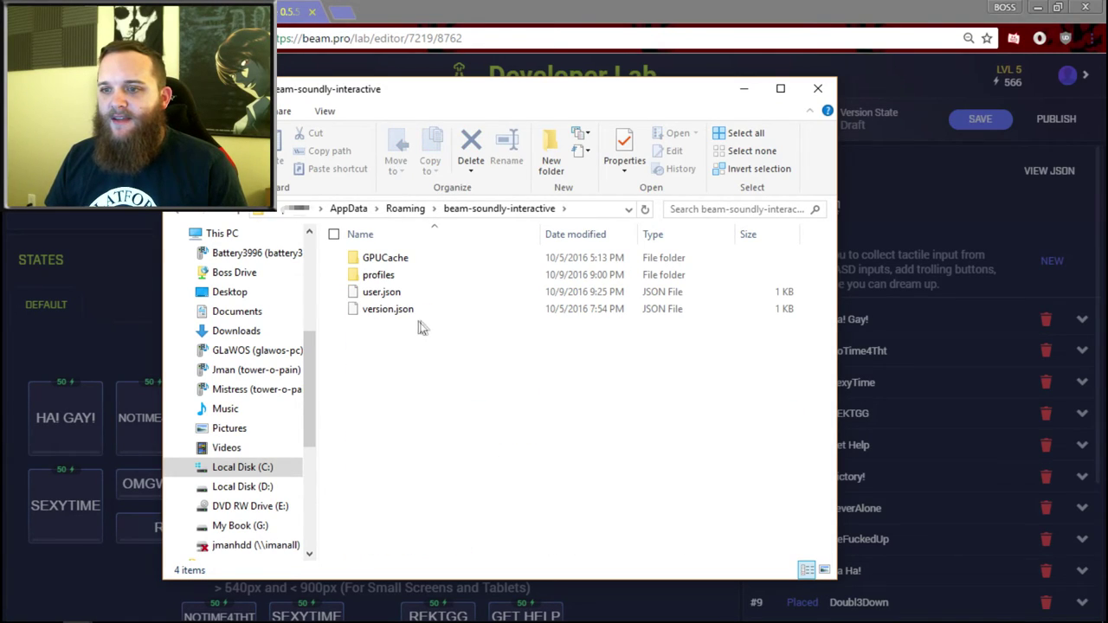
left_click(388, 312)
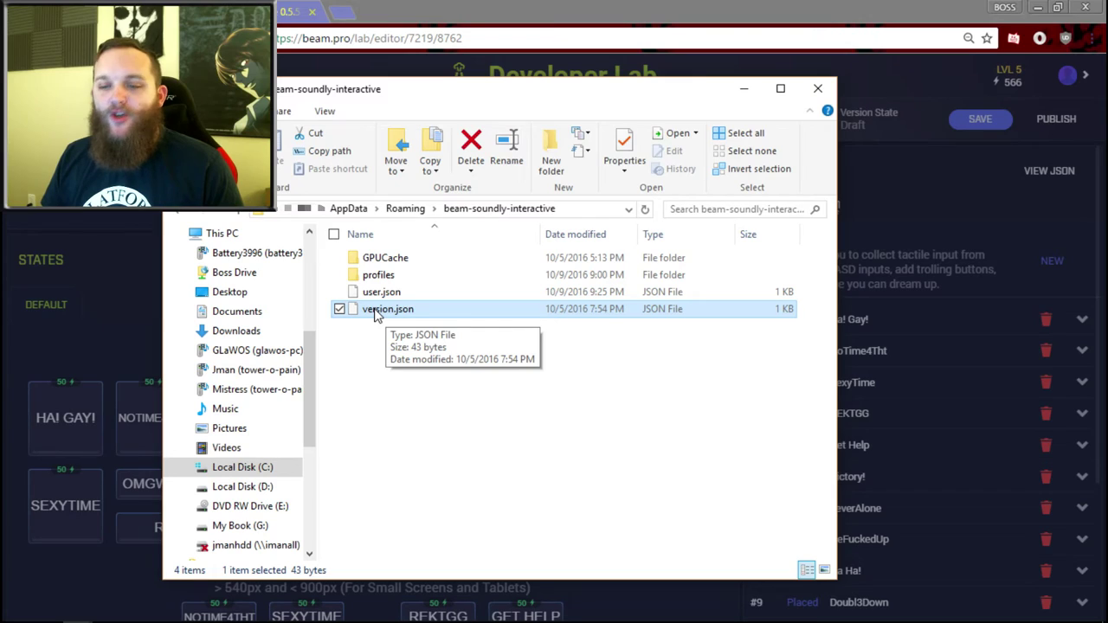
double_click(375, 312)
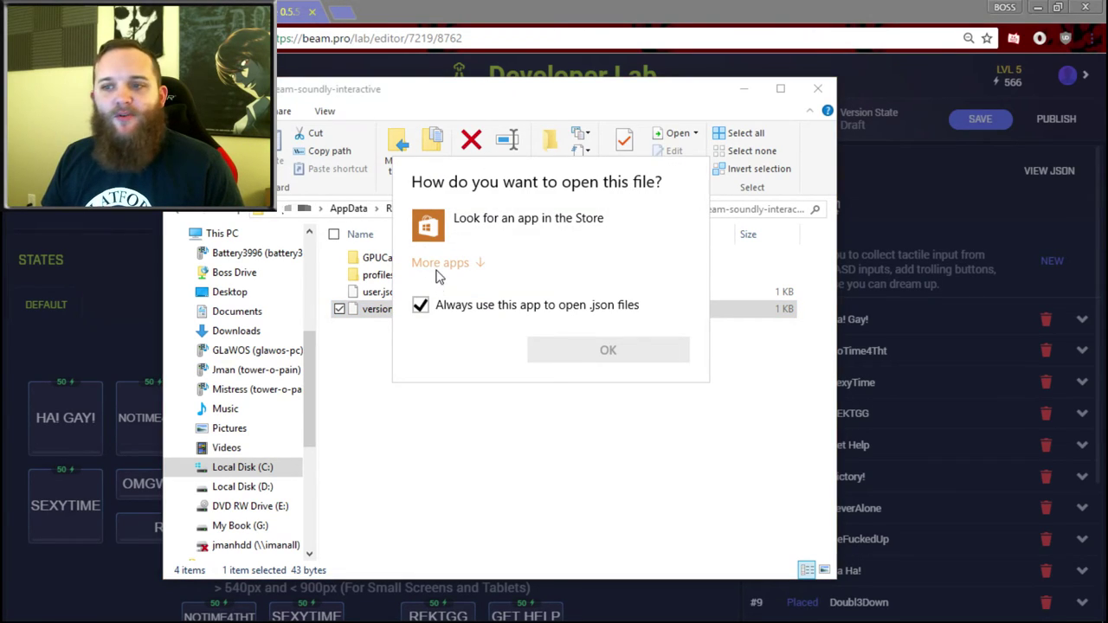
left_click(440, 264)
scroll(584, 401, "down", 2)
scroll(519, 390, "up", 2)
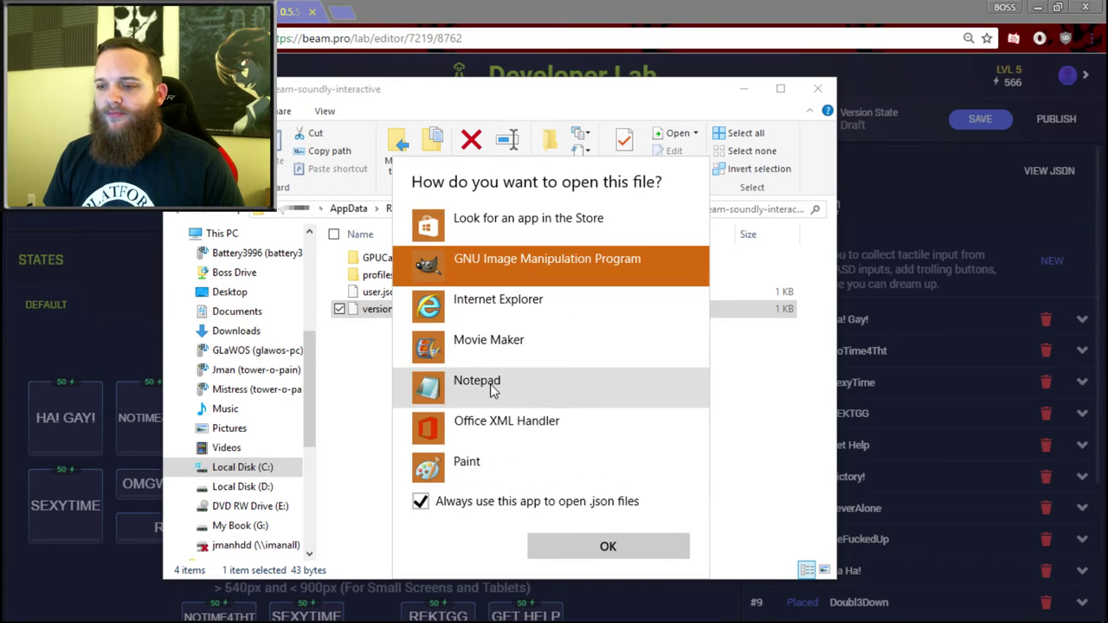
left_click(490, 383)
left_click(607, 546)
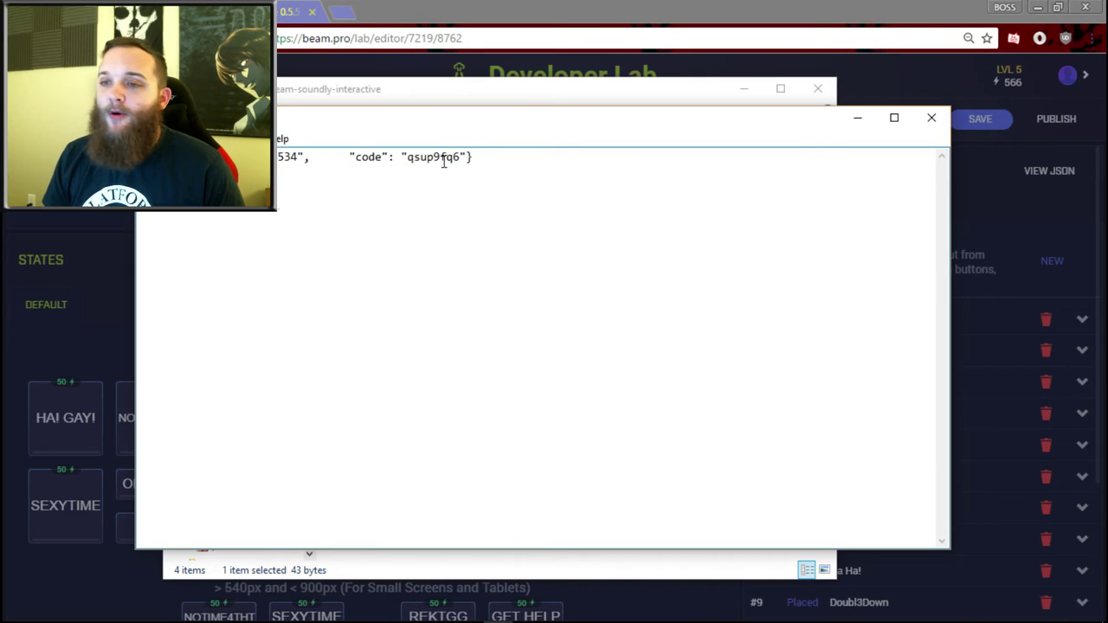
Edit the version value in version.json from 8534 to 8762
left_click_drag(464, 120, 507, 286)
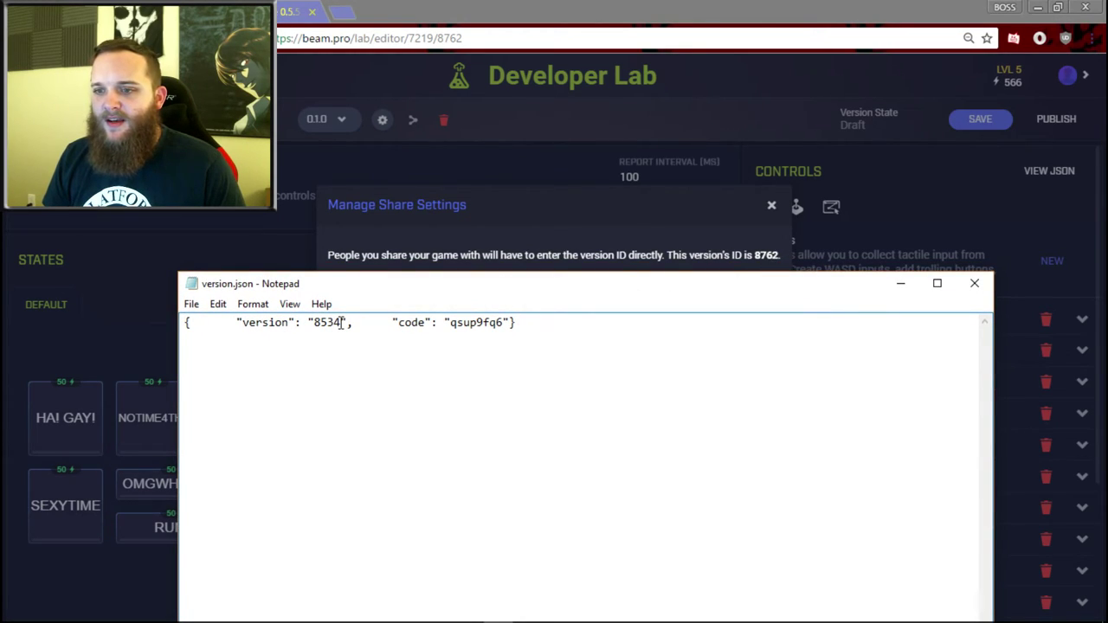
left_click_drag(342, 322, 326, 322)
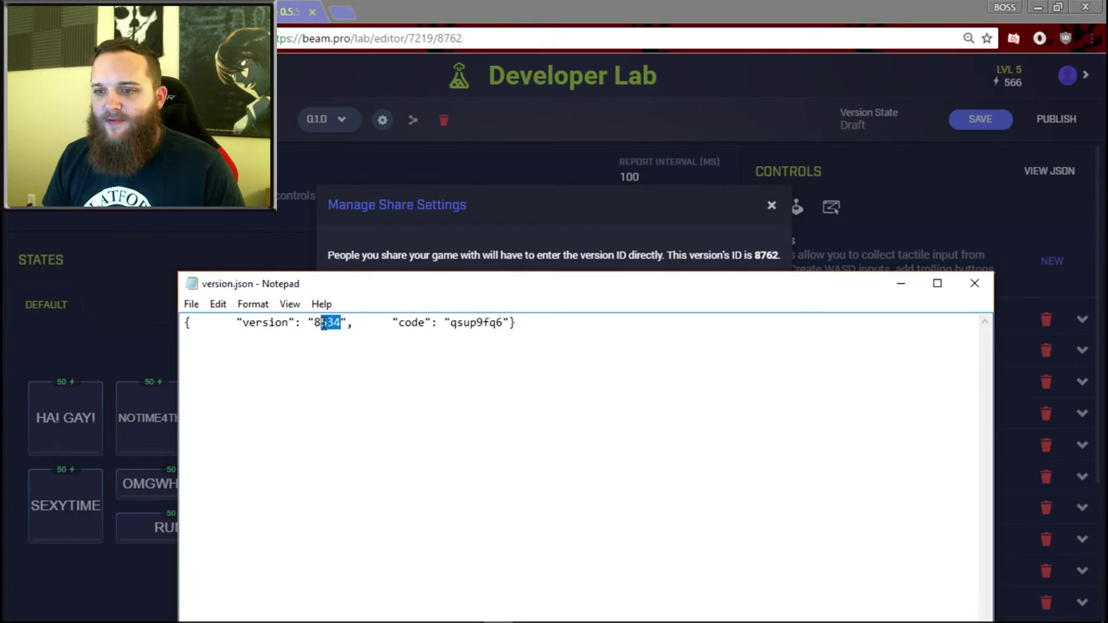
type("76")
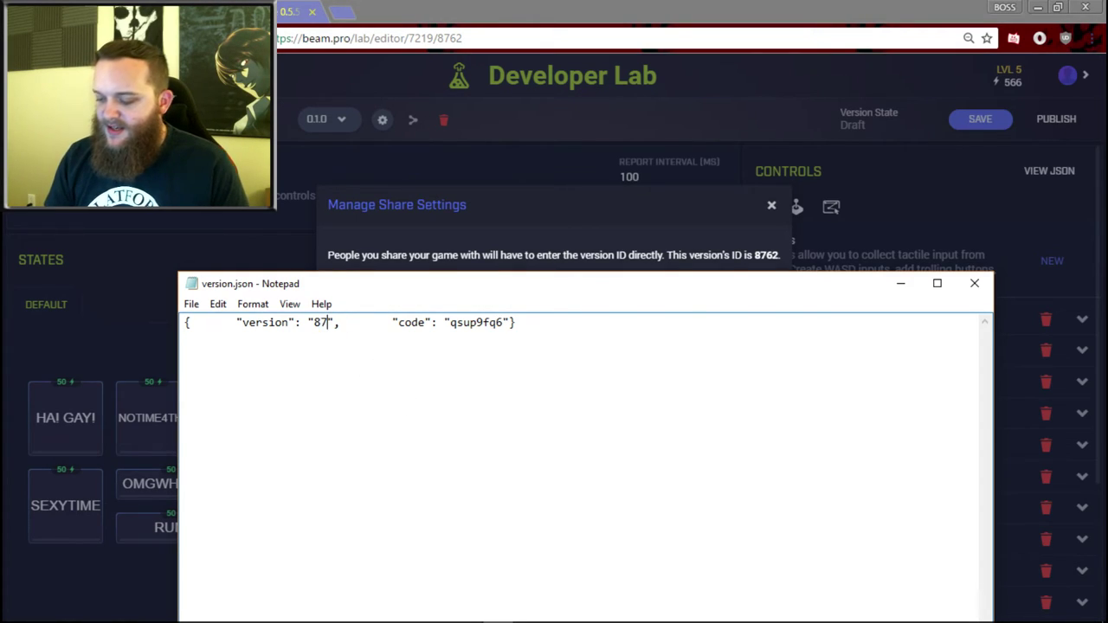
type("2")
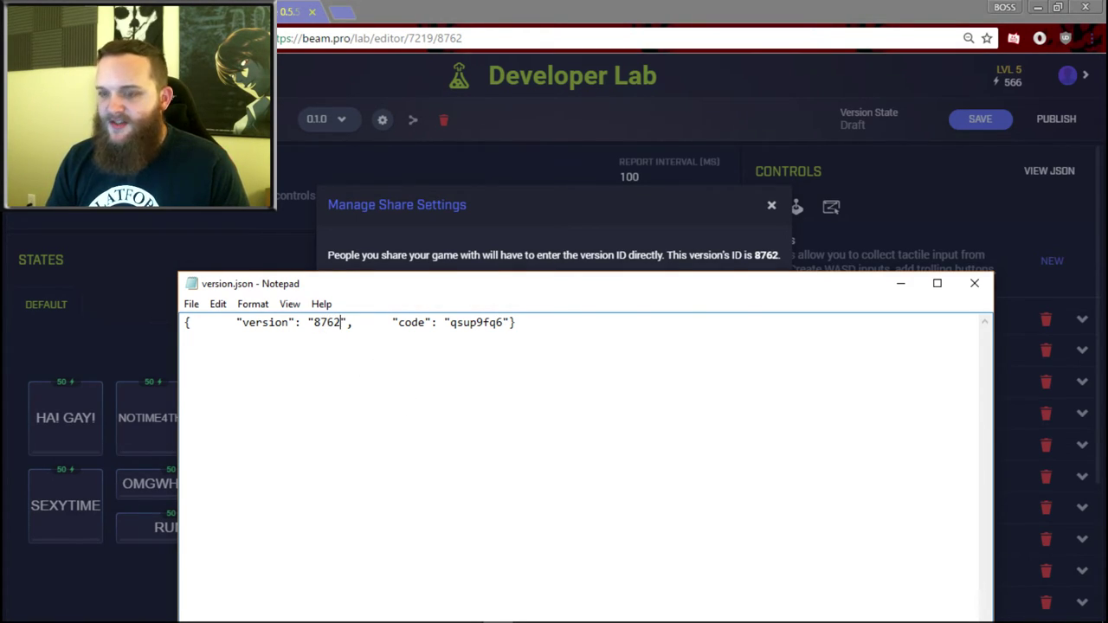
left_click_drag(679, 286, 652, 437)
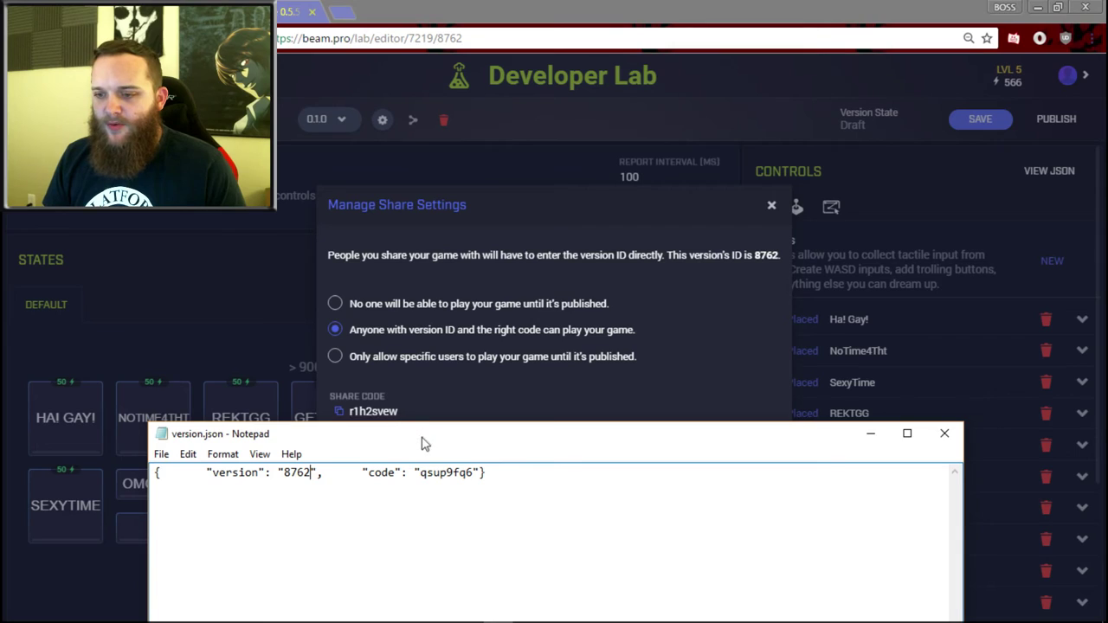
Copy the Developer Lab's share code to the clipboard from the share settings
left_click(387, 414)
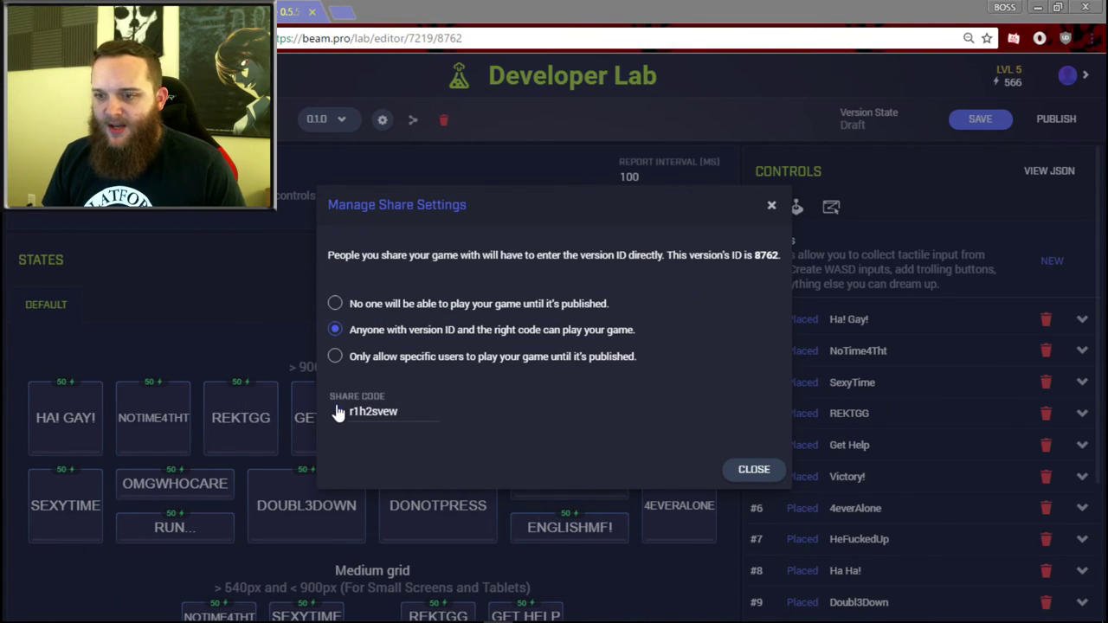
left_click(339, 412)
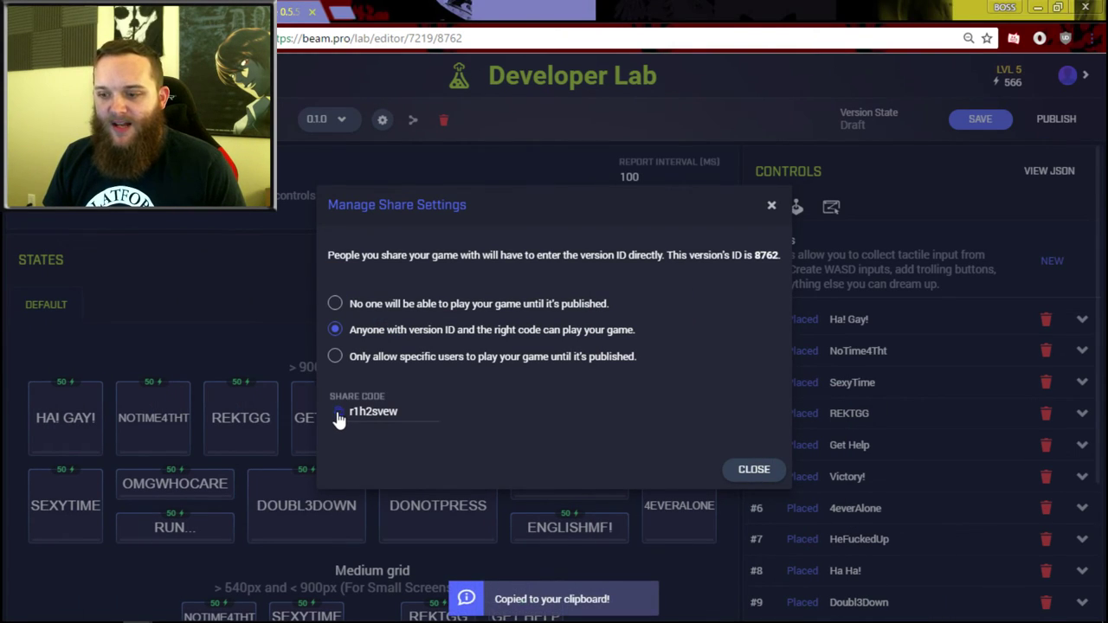
key("alt+Tab")
Replace the old code value in version.json with the share code and save the file
left_click_drag(547, 143, 618, 180)
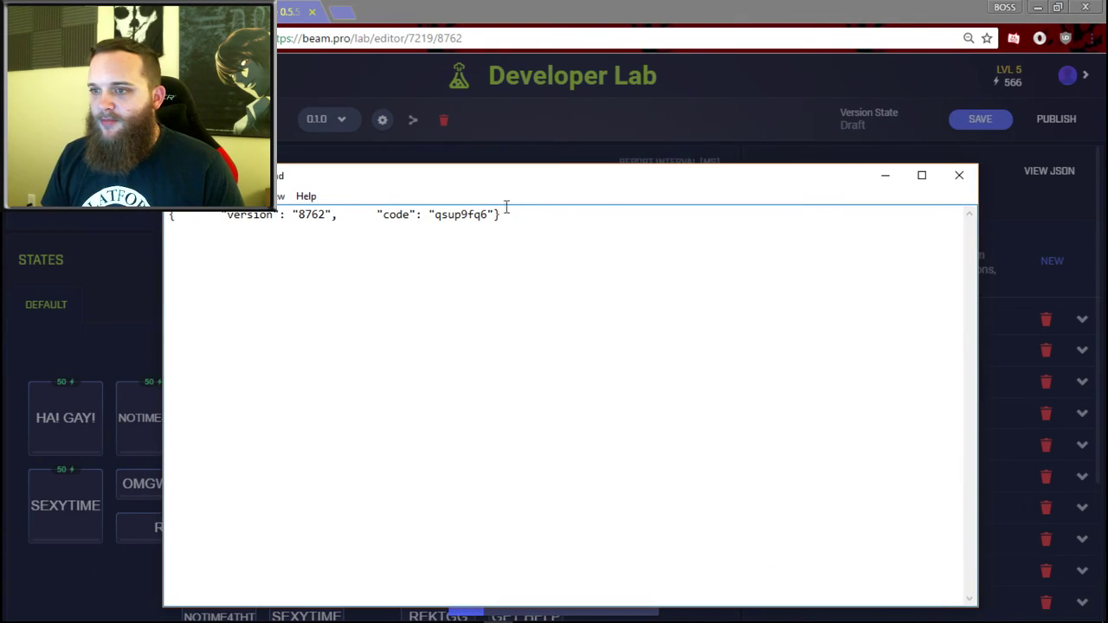
left_click_drag(486, 214, 435, 213)
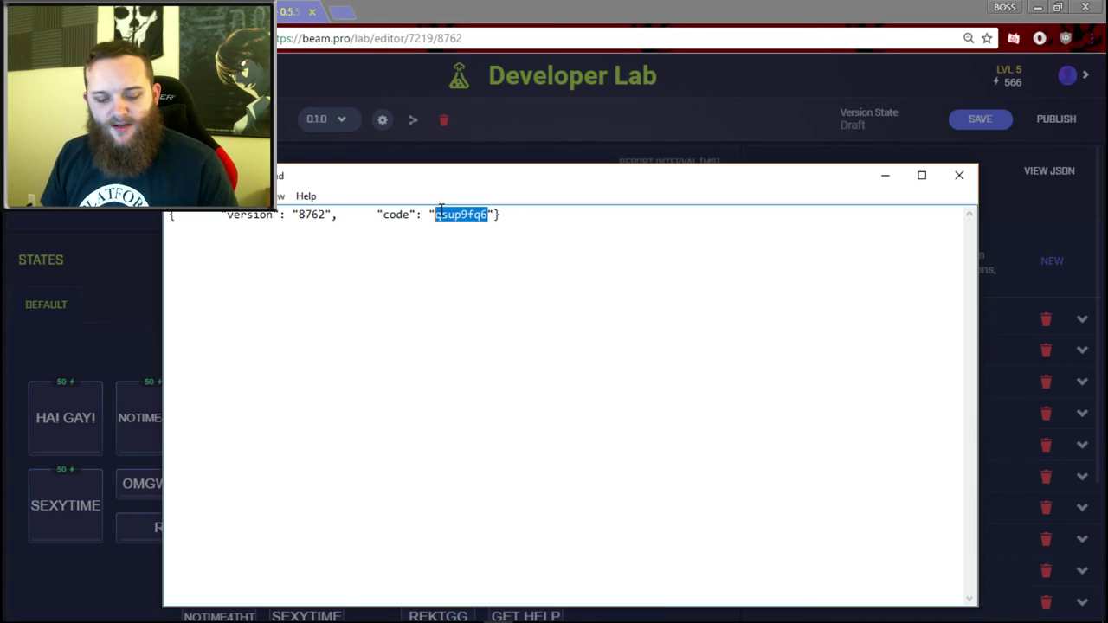
key("ctrl+v")
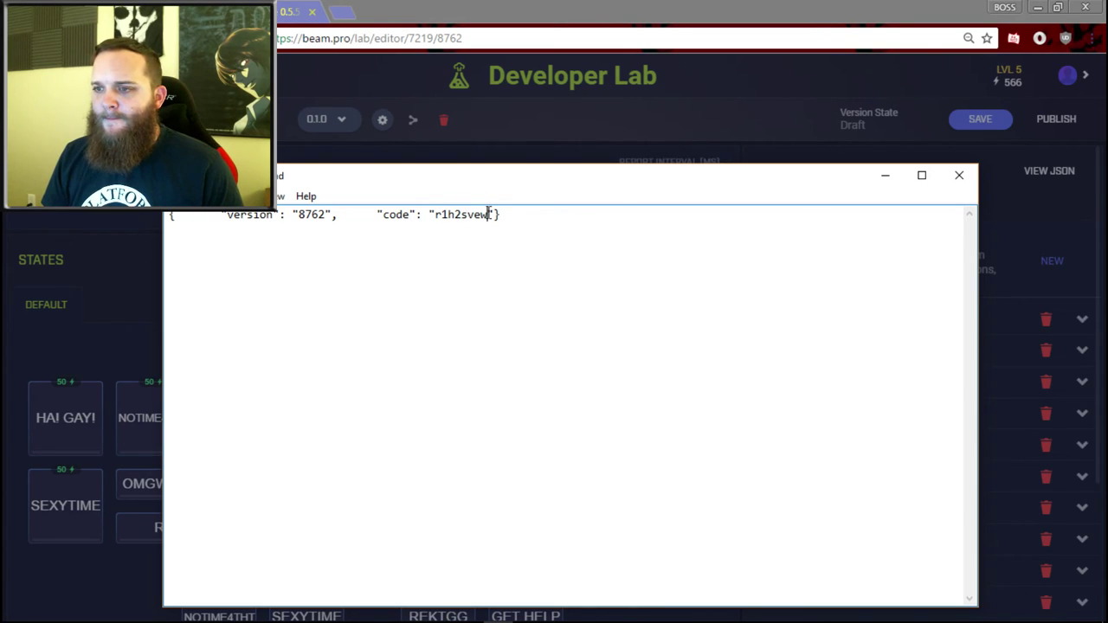
left_click_drag(489, 214, 435, 214)
right_click(454, 216)
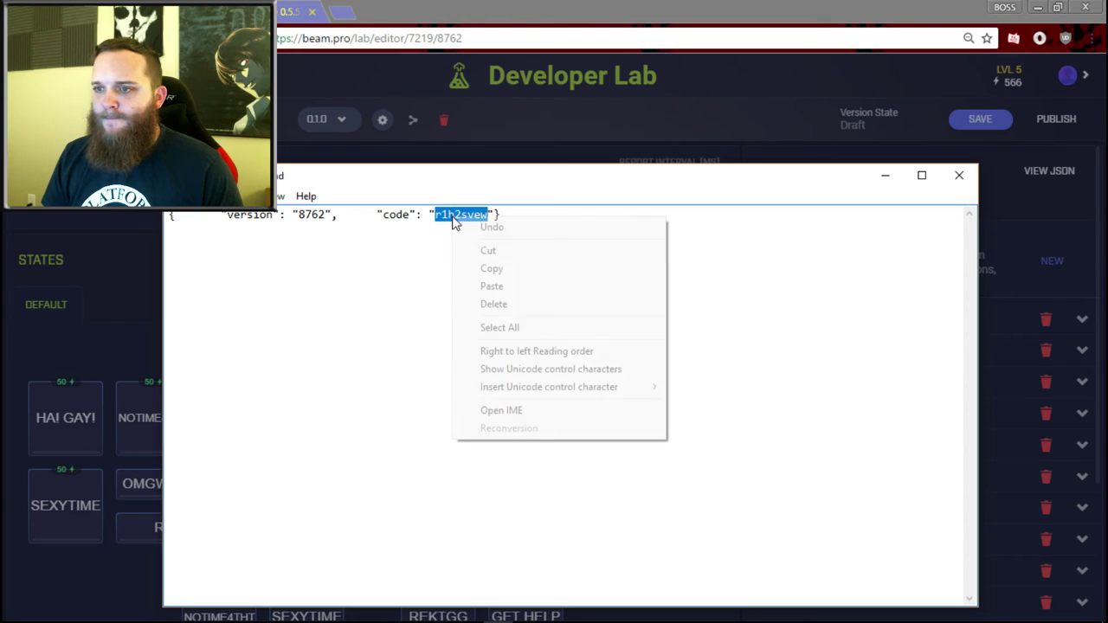
left_click(509, 288)
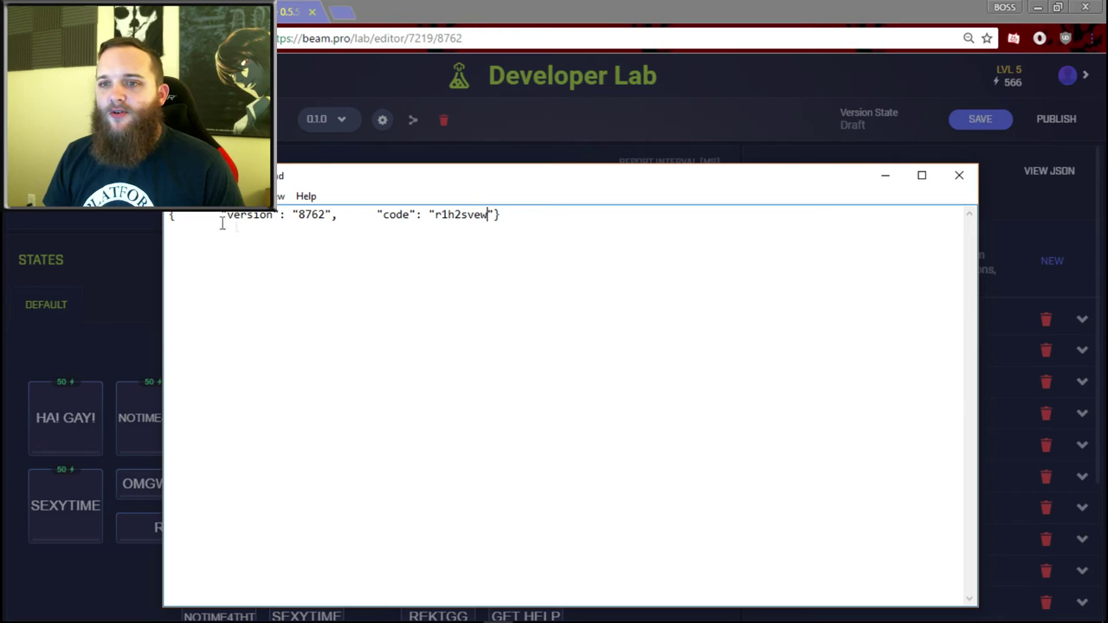
left_click(177, 196)
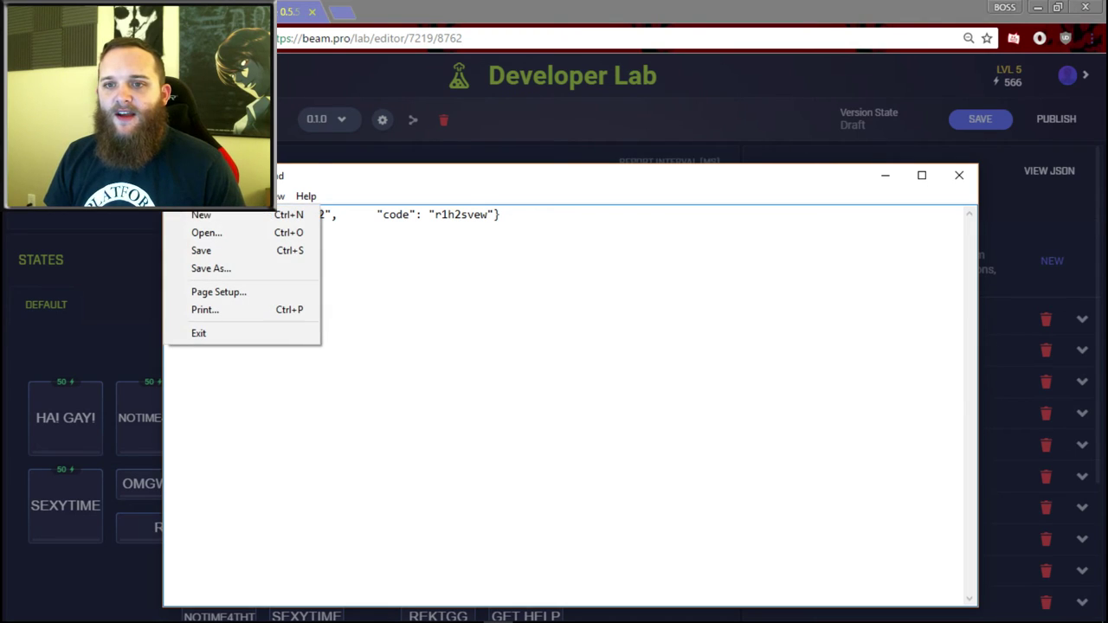
left_click(209, 252)
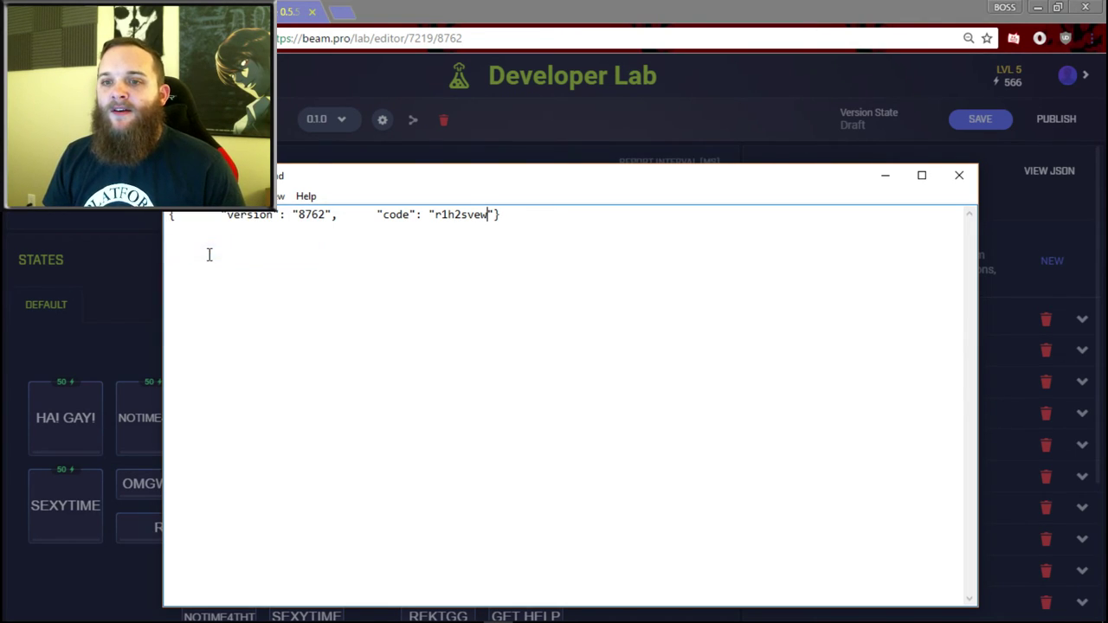
Close version.json and the share settings, then save the sixteen-button sound board layout
left_click(961, 177)
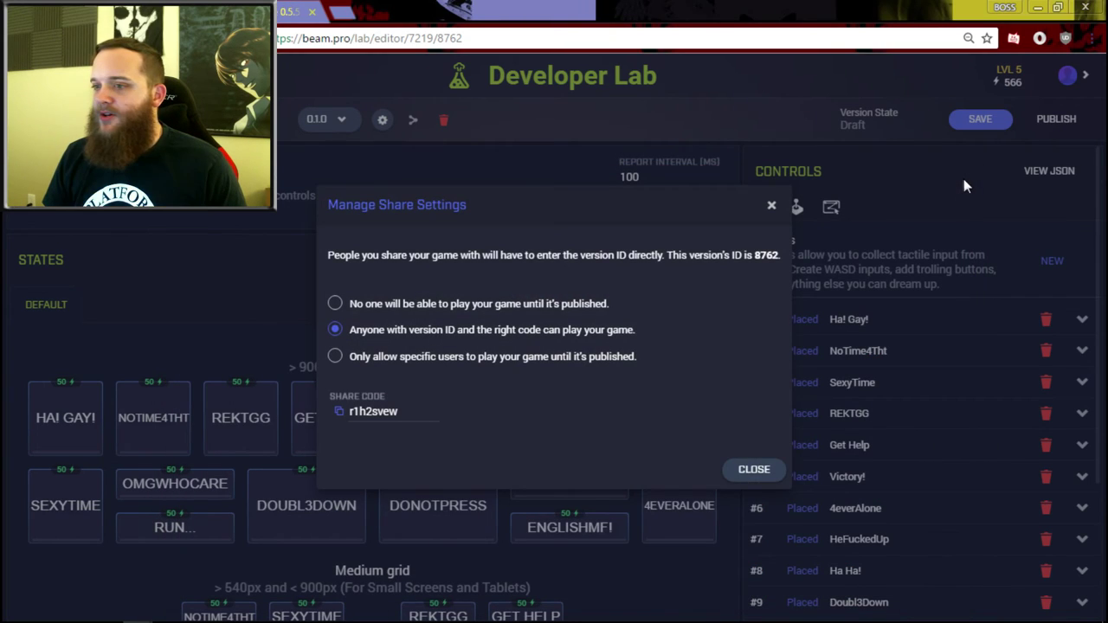
left_click(754, 473)
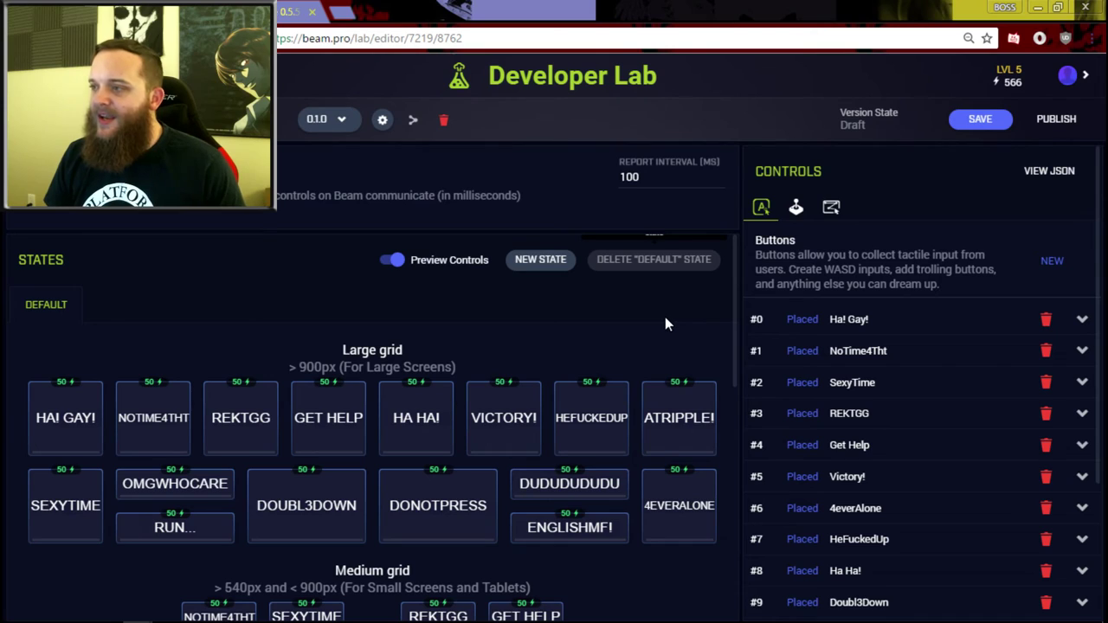
left_click(983, 121)
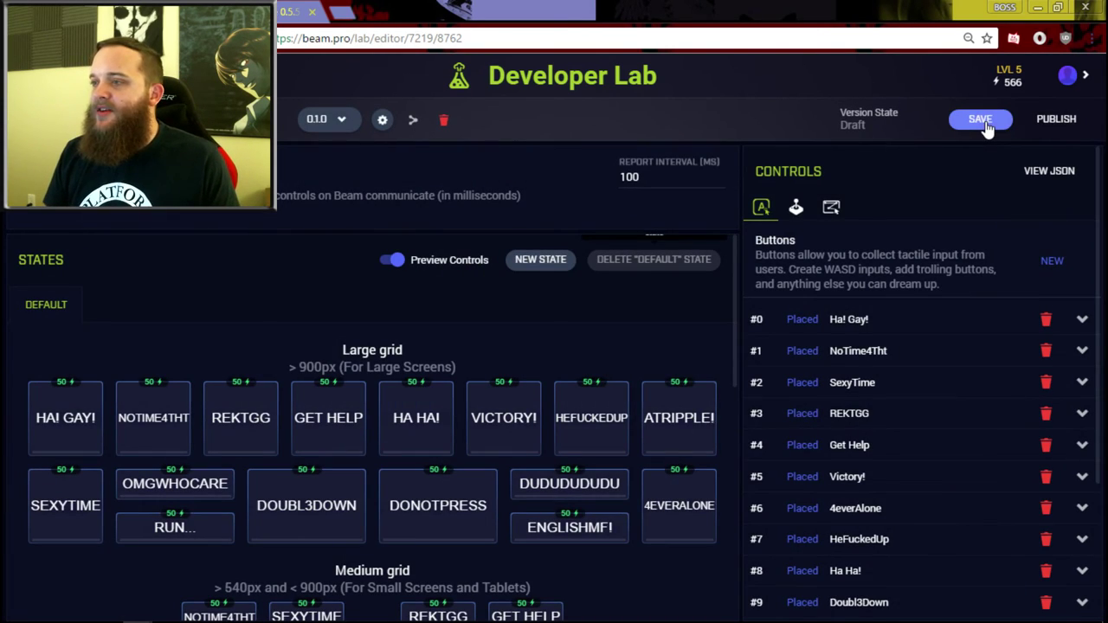
left_click(1070, 75)
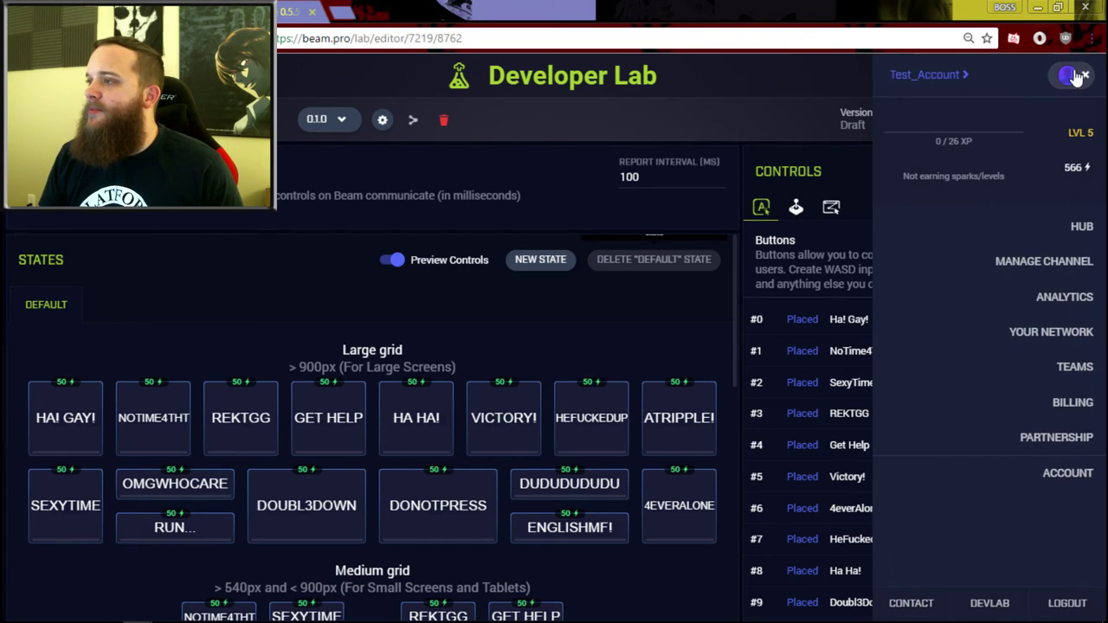
From your channel page's interactive games list, start playing the Sound Board game
left_click(932, 77)
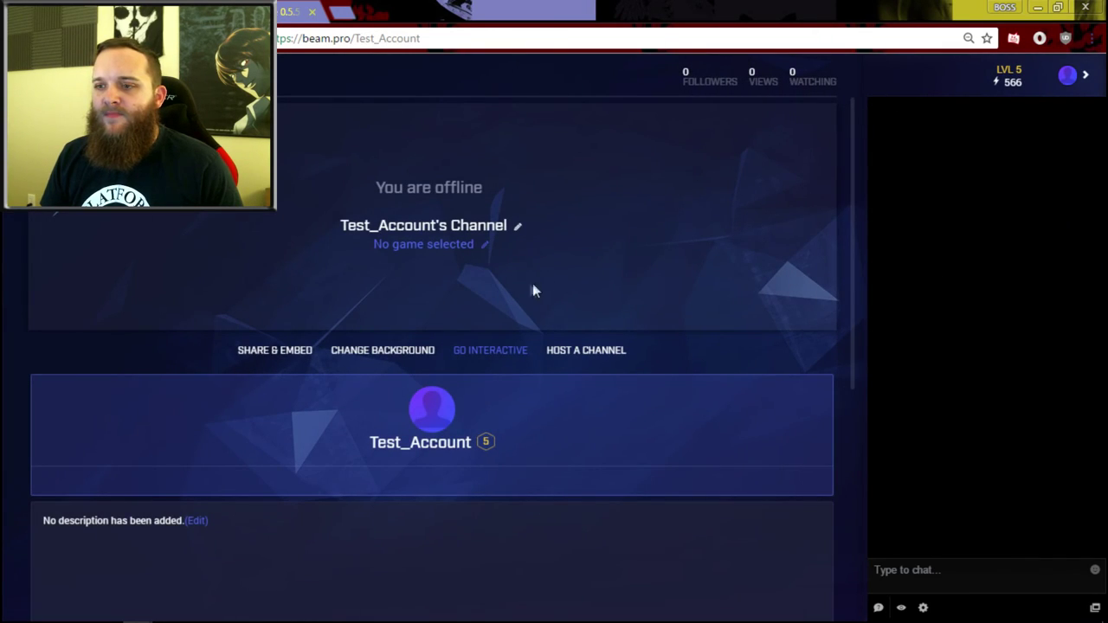
left_click(491, 354)
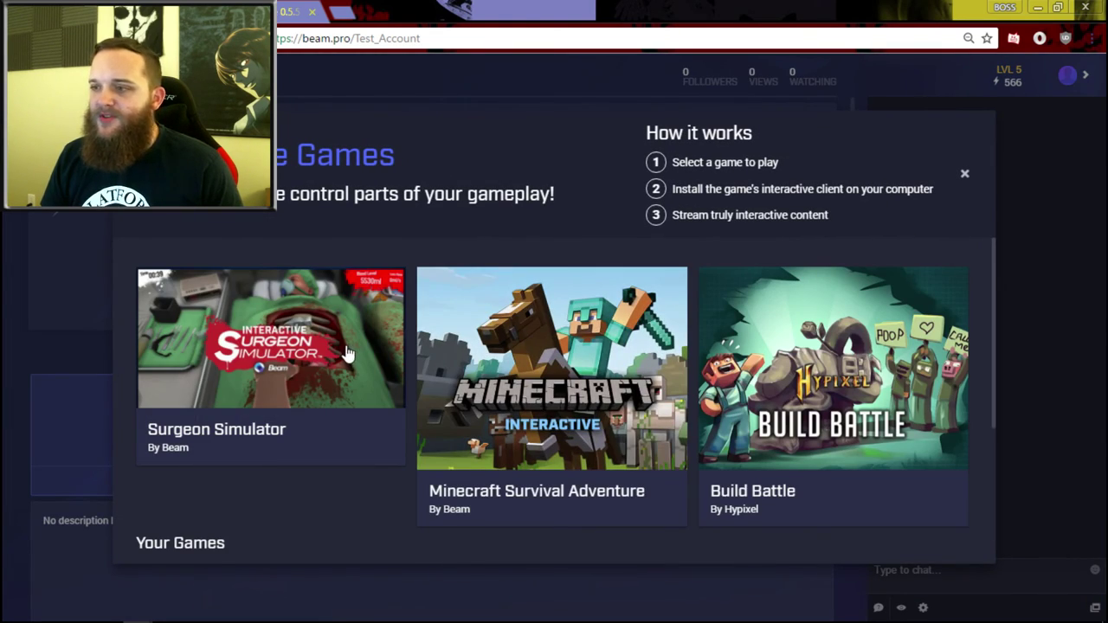
scroll(346, 354, "down", 3)
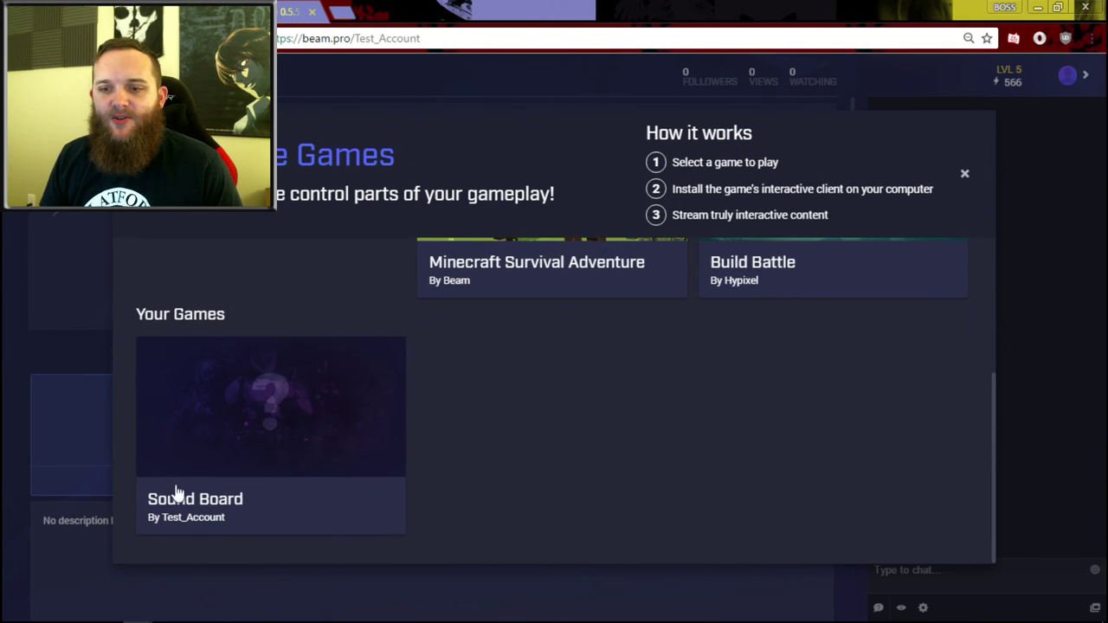
left_click(219, 437)
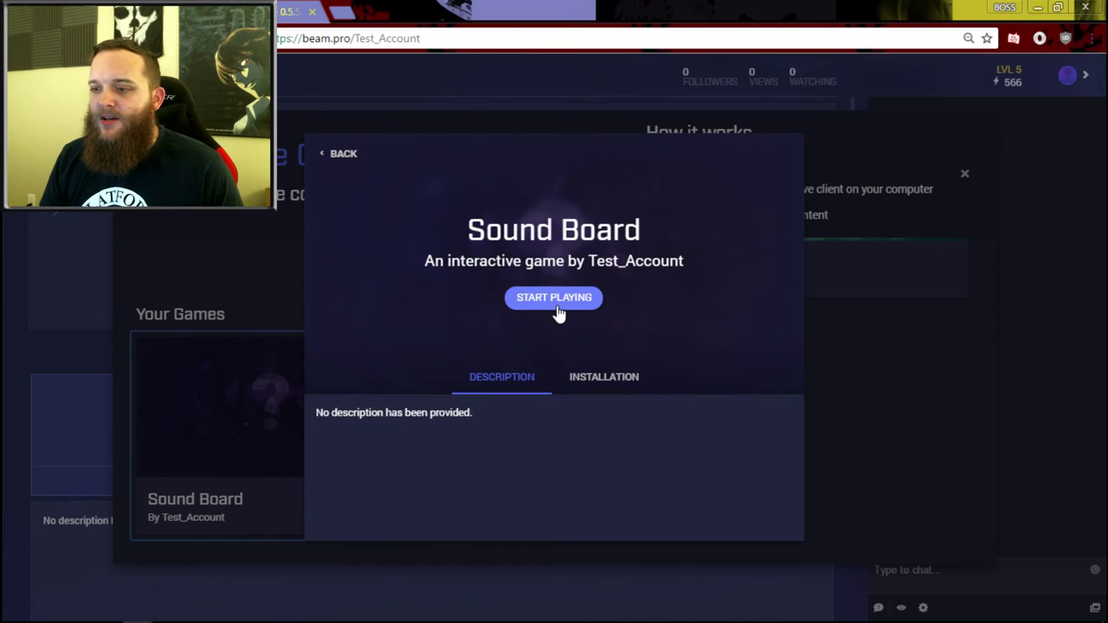
left_click(557, 303)
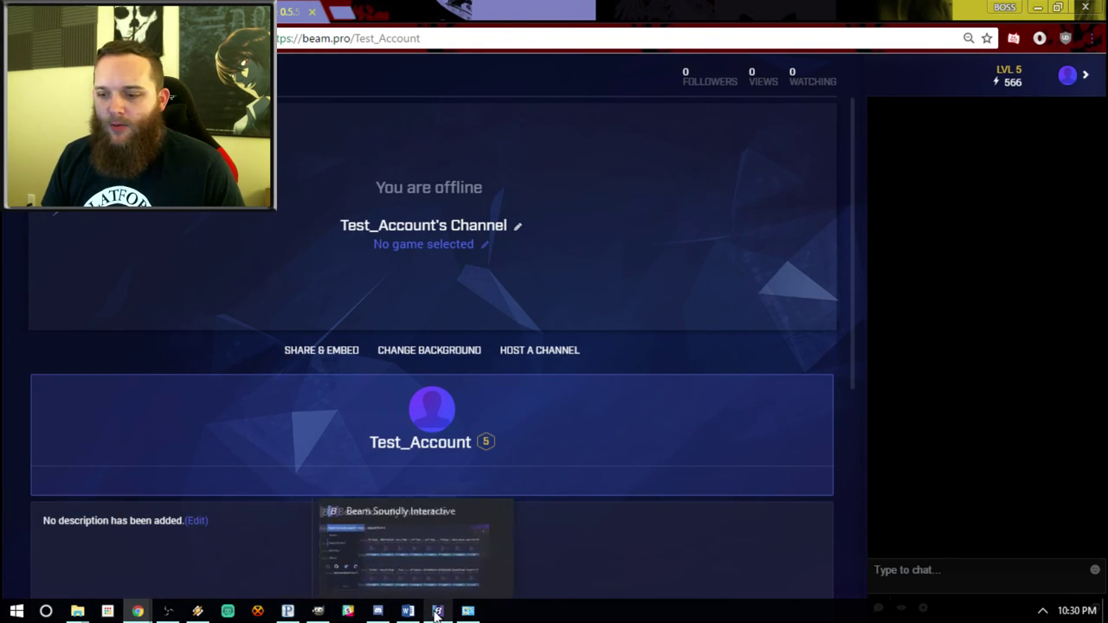
Connect the Soundly Interactive client to Beam, then close its status window and move it aside
left_click(436, 611)
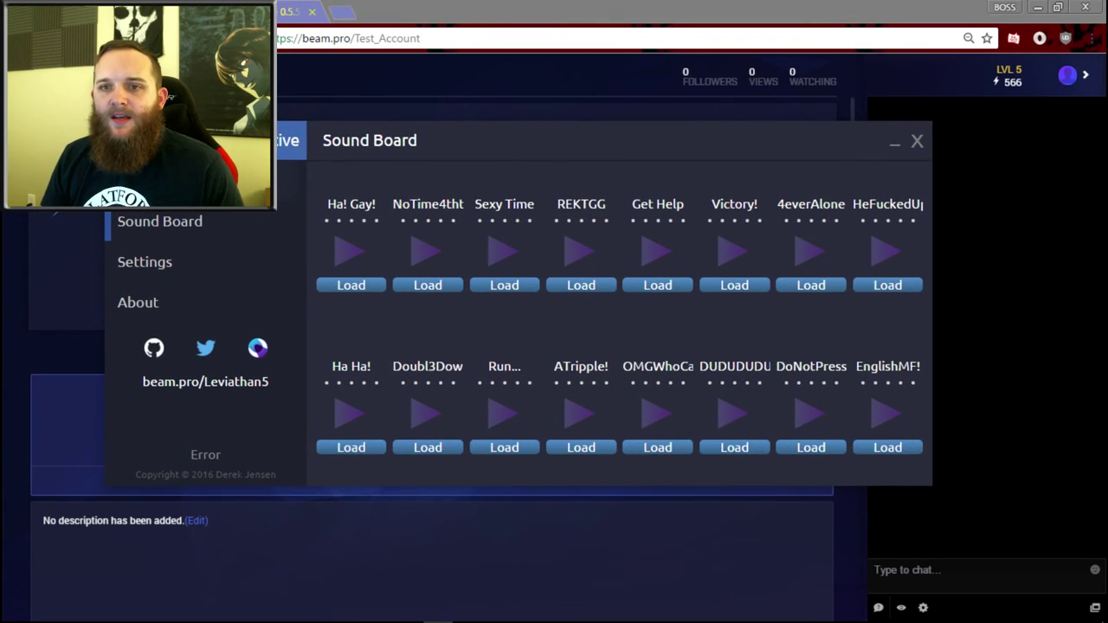
left_click(138, 180)
left_click(626, 354)
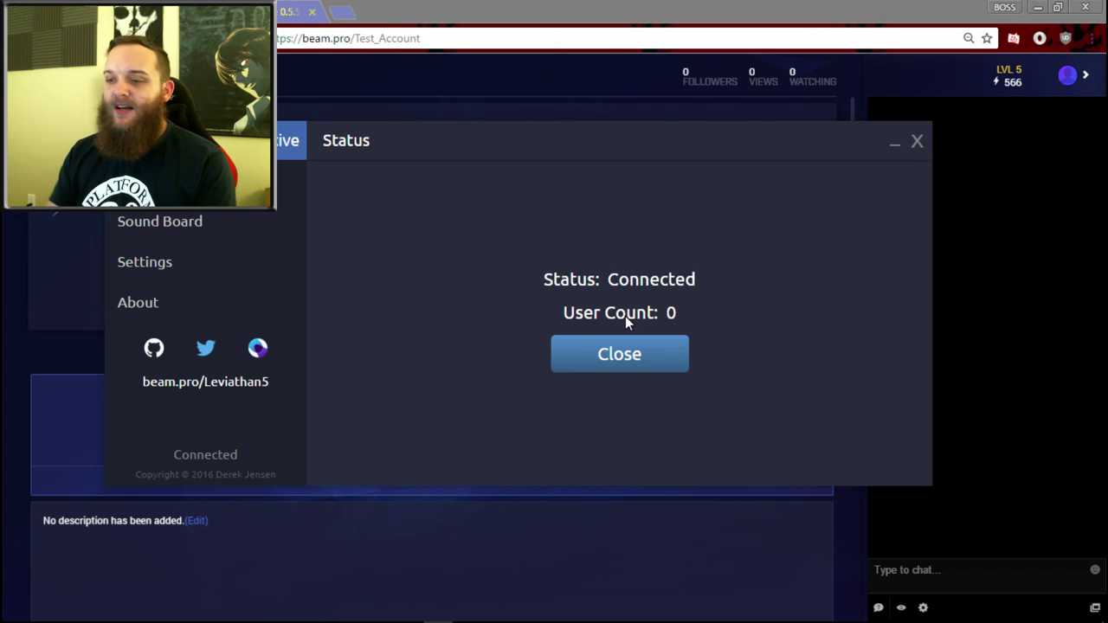
left_click(688, 354)
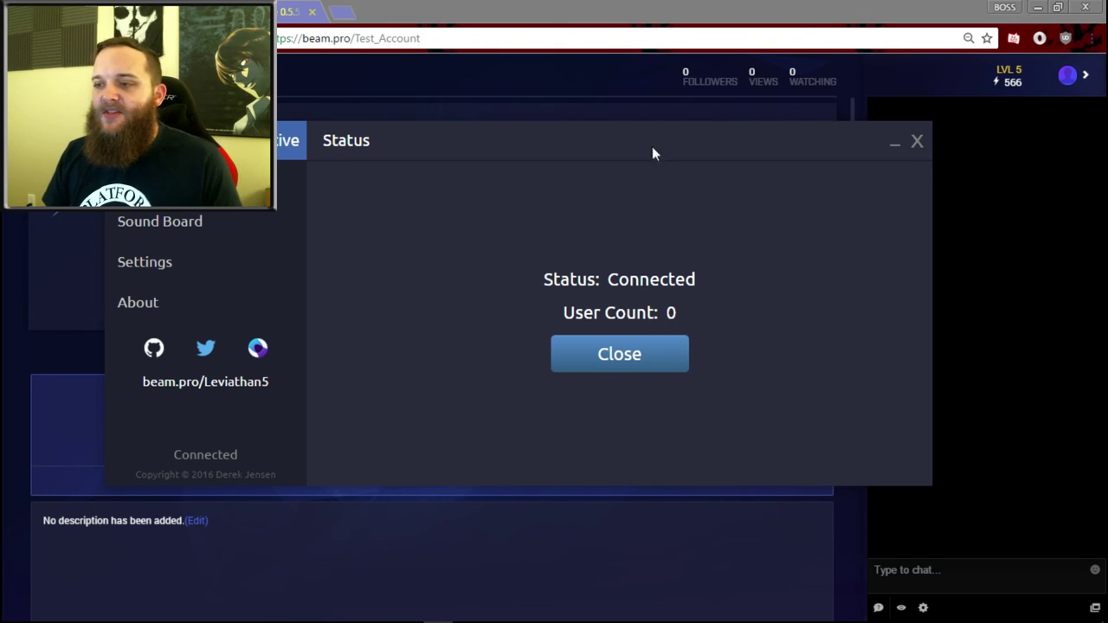
left_click_drag(646, 141, 0, 143)
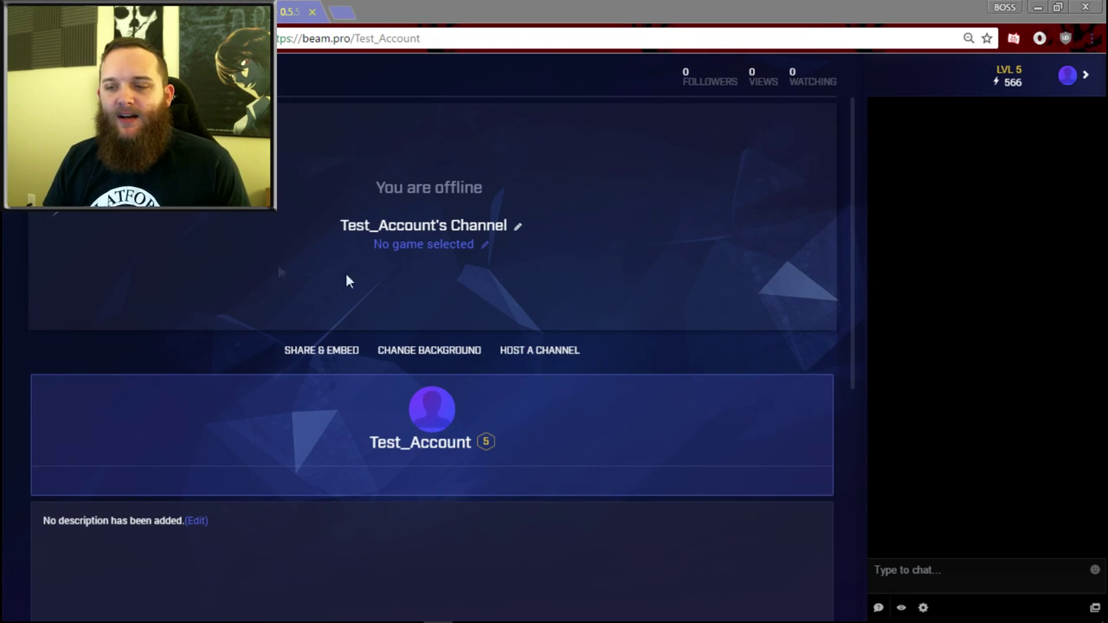
Refresh the channel to show the Sound Board buttons, toggle them off and on, then exit interactive mode
key("F5")
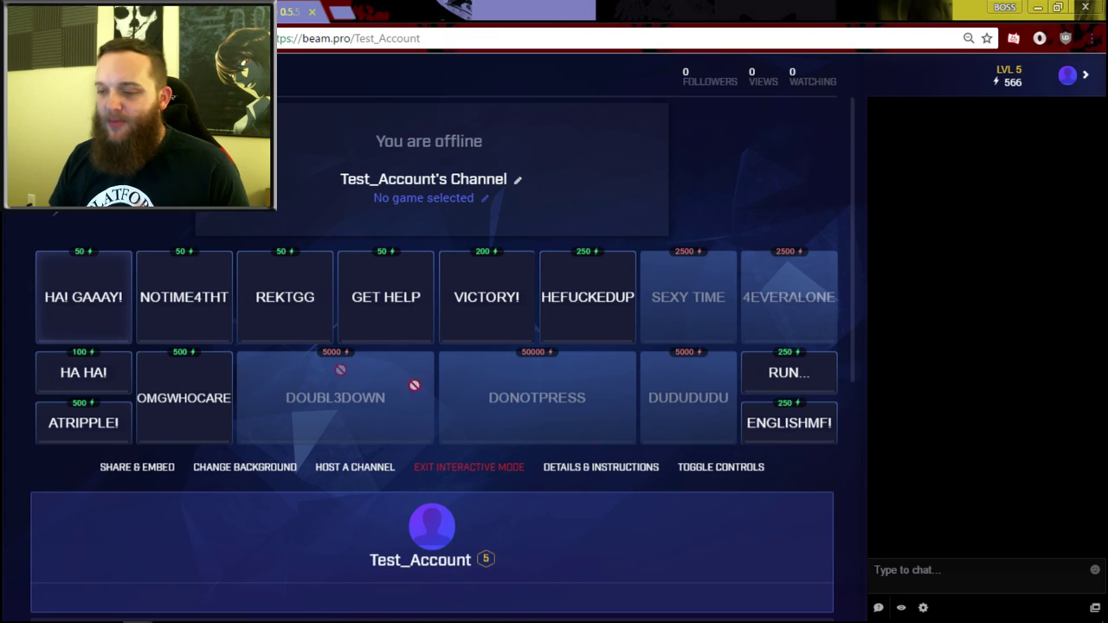
left_click(732, 469)
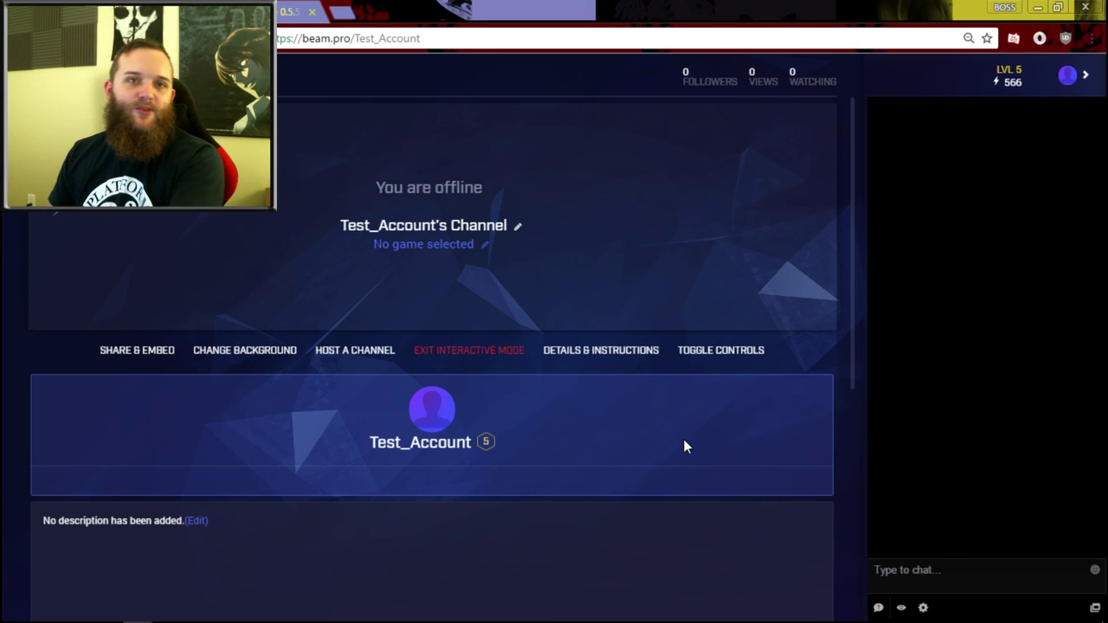
left_click(710, 364)
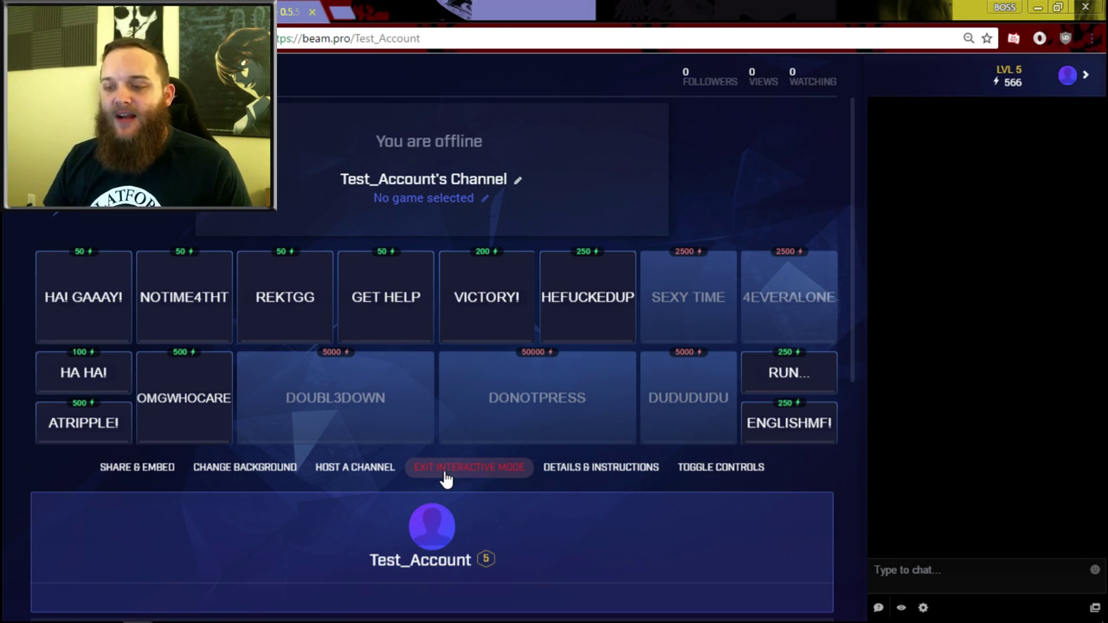
left_click(443, 471)
Scroll the channel page down and back up to confirm the sound board buttons are gone
scroll(440, 327, "down", 1)
scroll(441, 327, "up", 1)
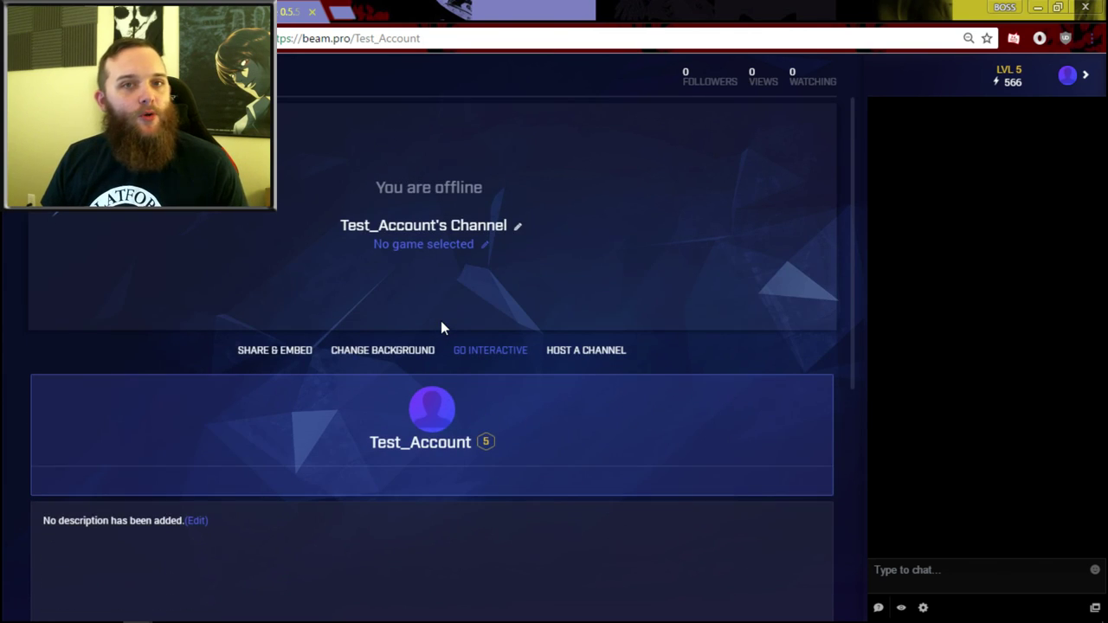